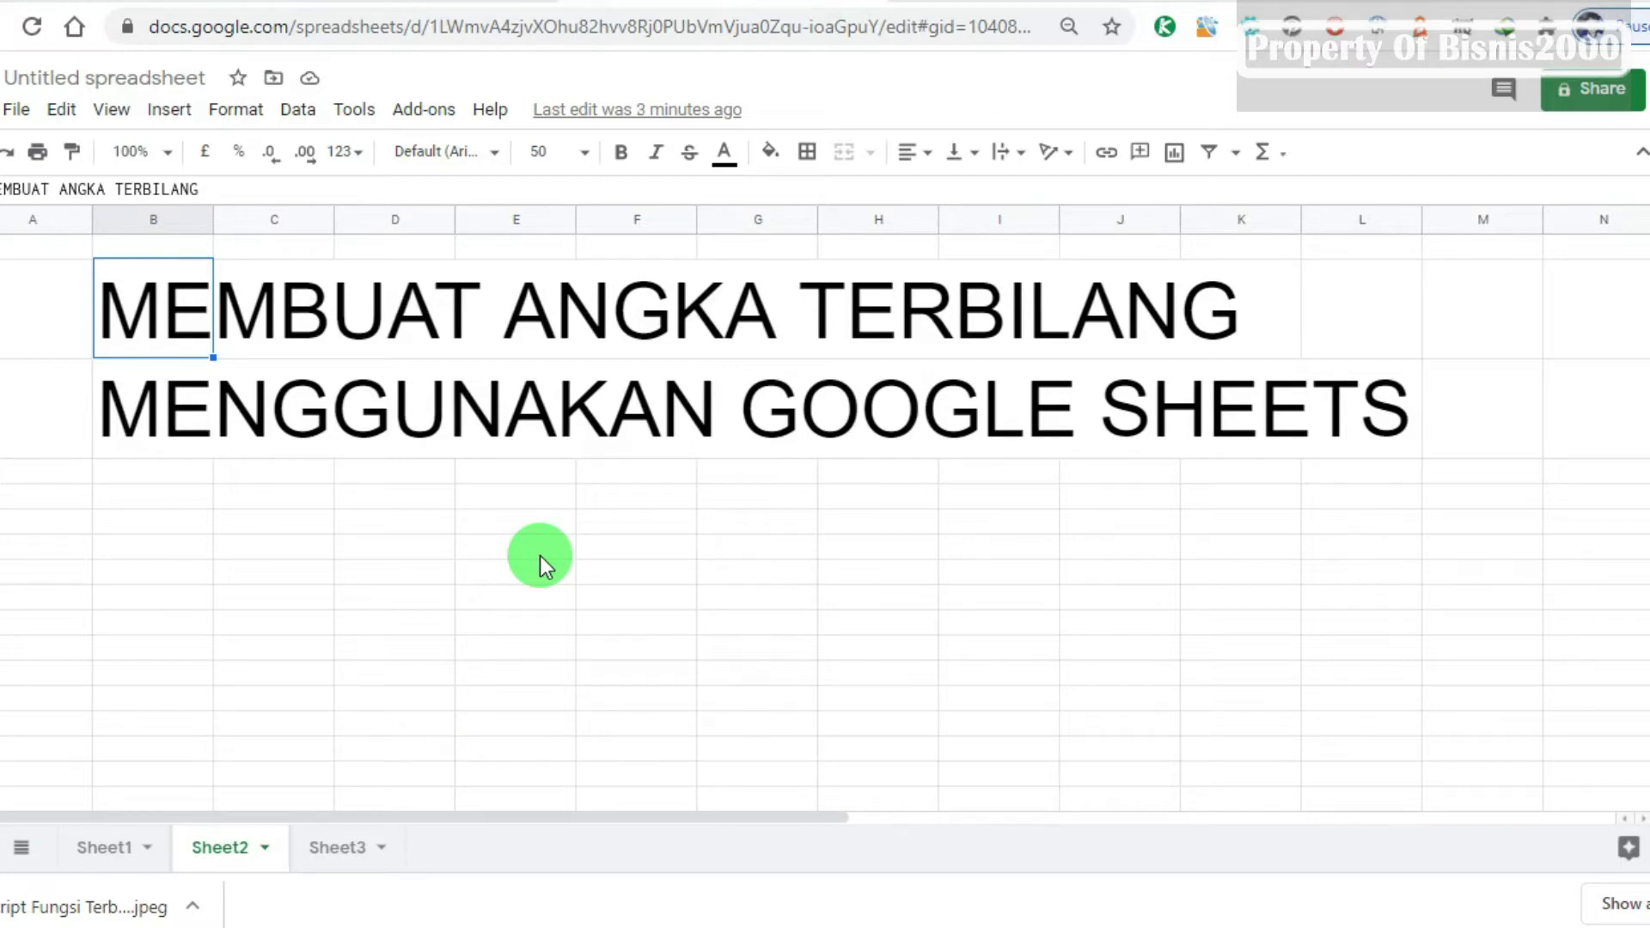
Step: On Sheet1, enter 1 as the ANGKA number in D3
{"action": "left_click", "coordinate": [309, 426]}
{"action": "left_click", "coordinate": [161, 295]}
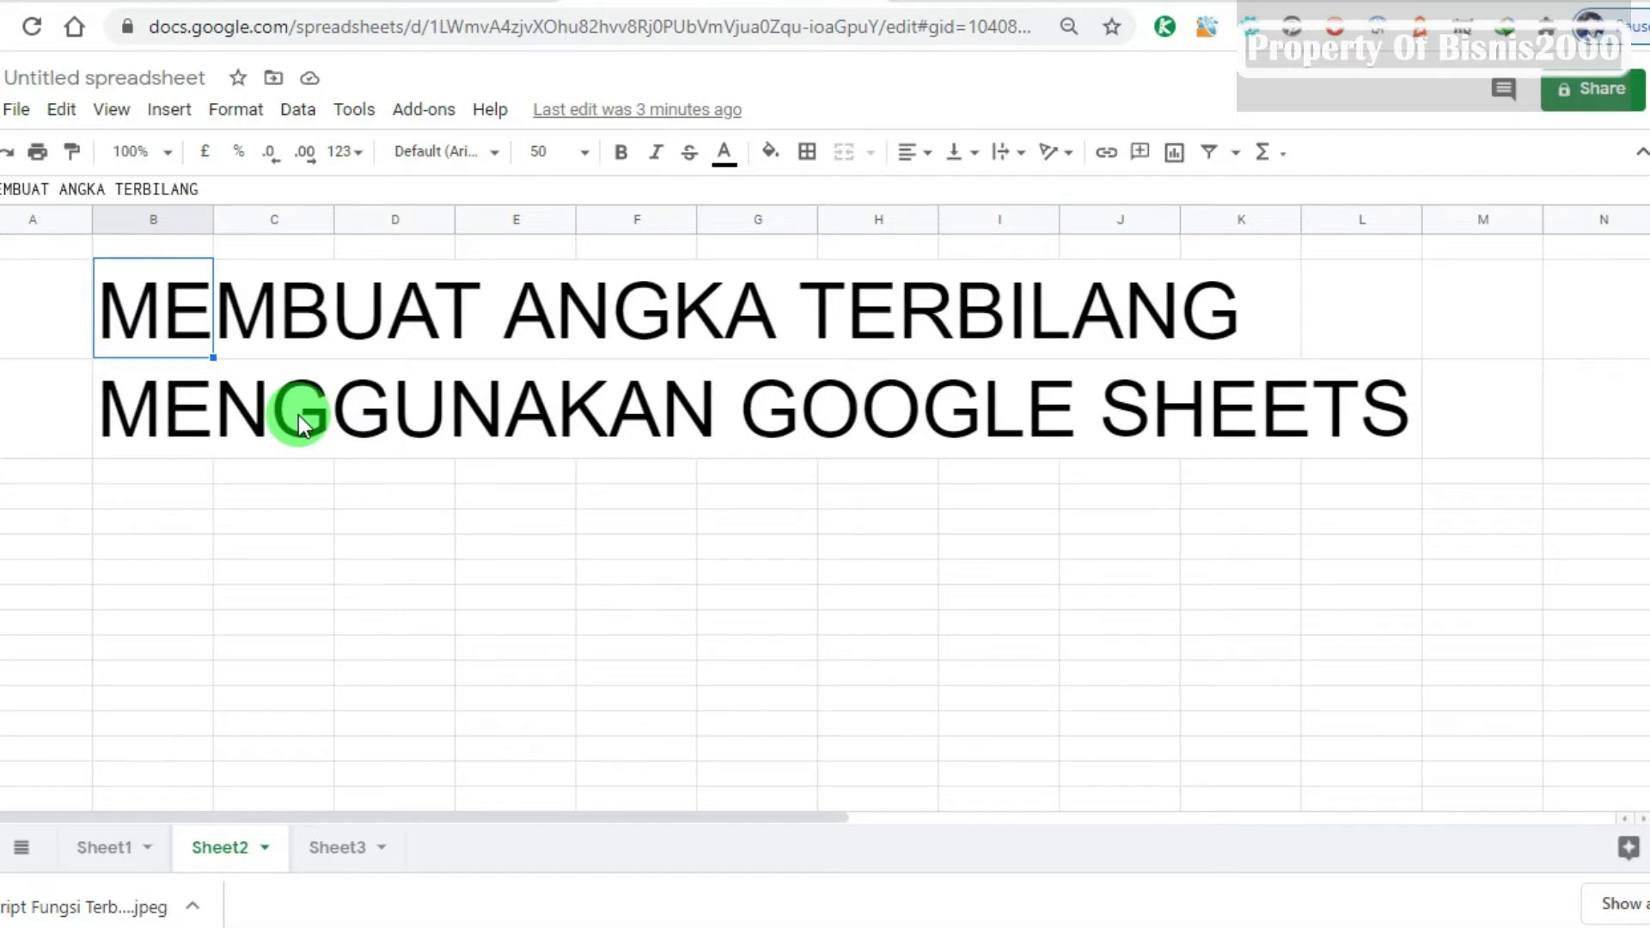
{"action": "left_click", "coordinate": [110, 850]}
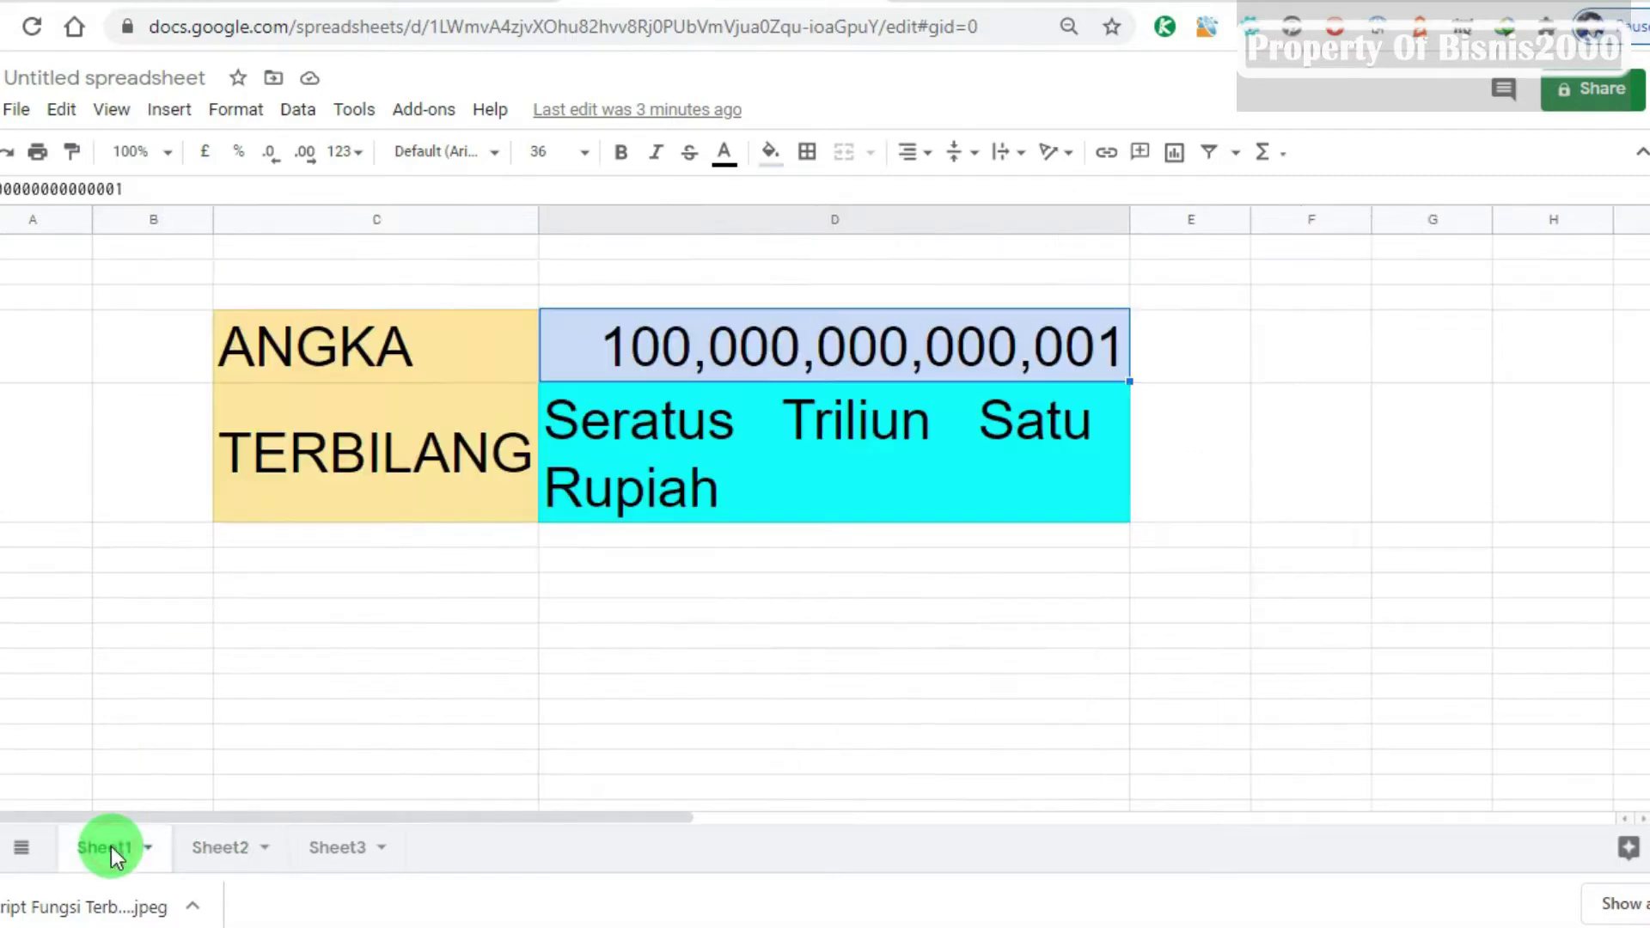
{"action": "left_click", "coordinate": [455, 340]}
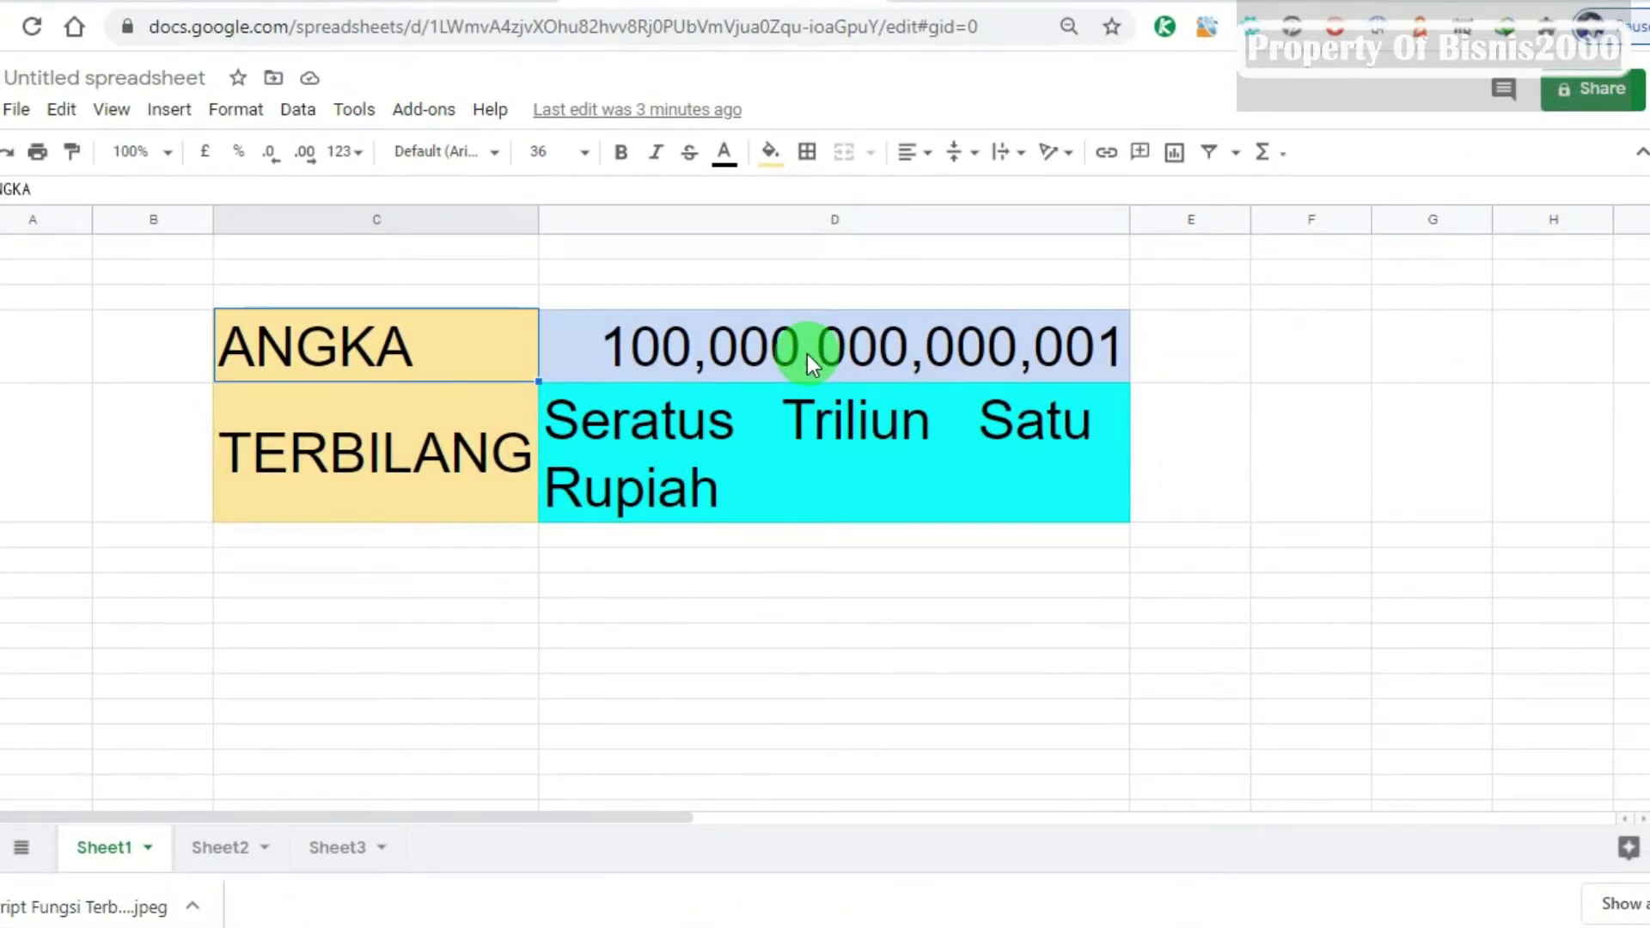
{"action": "left_click", "coordinate": [807, 355]}
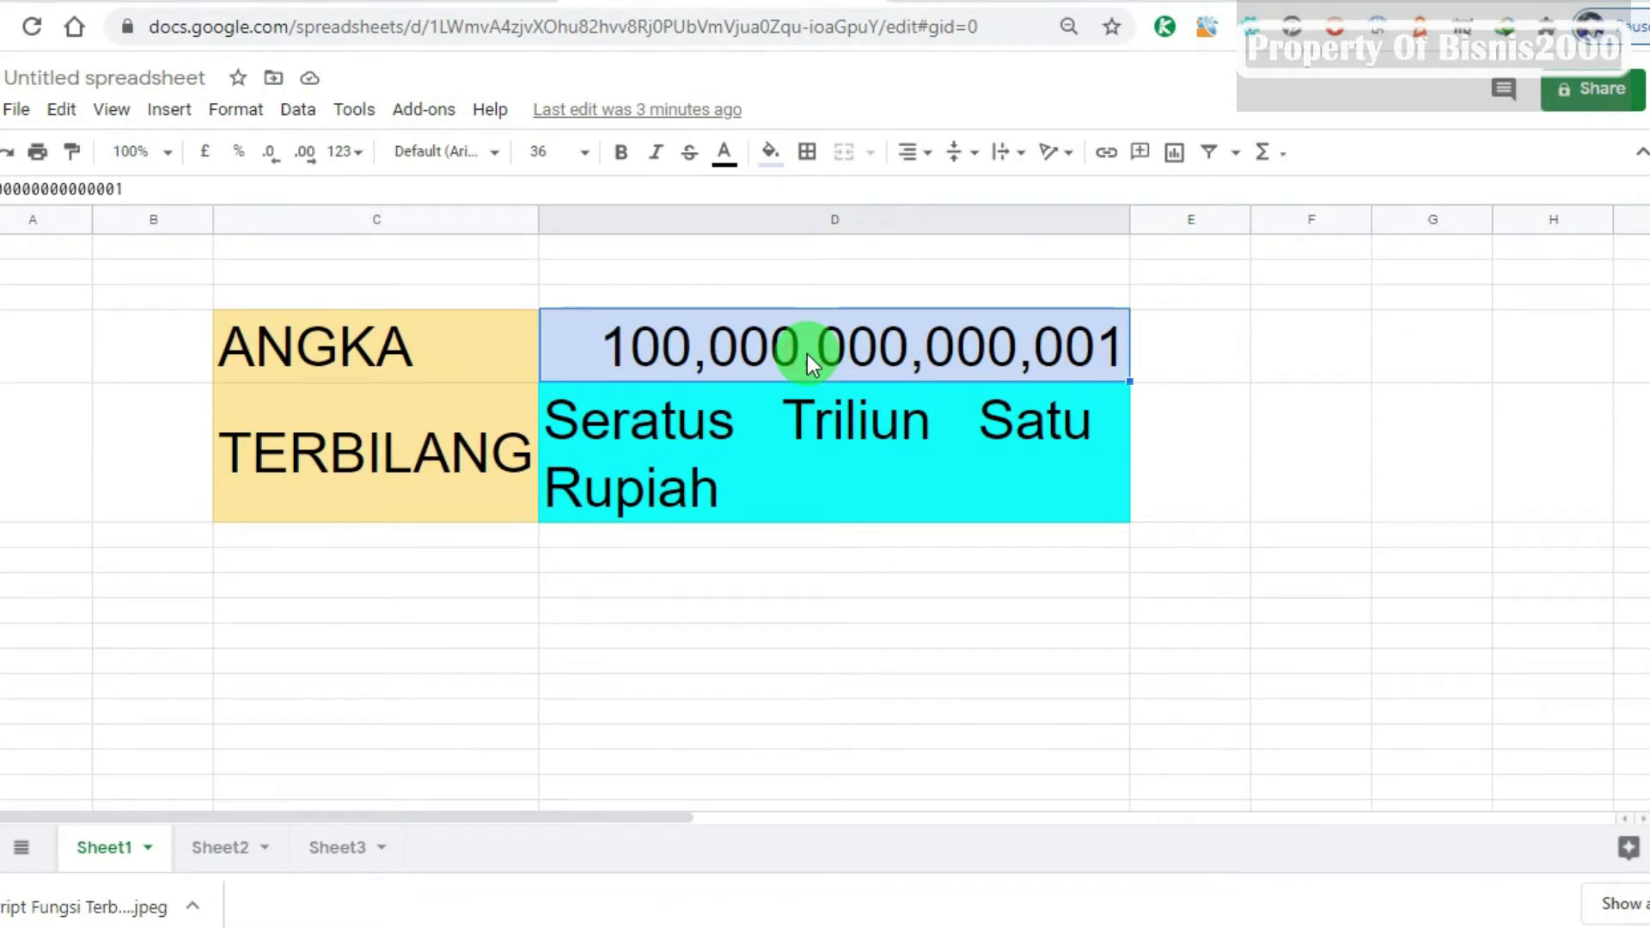
{"action": "type", "text": "1"}
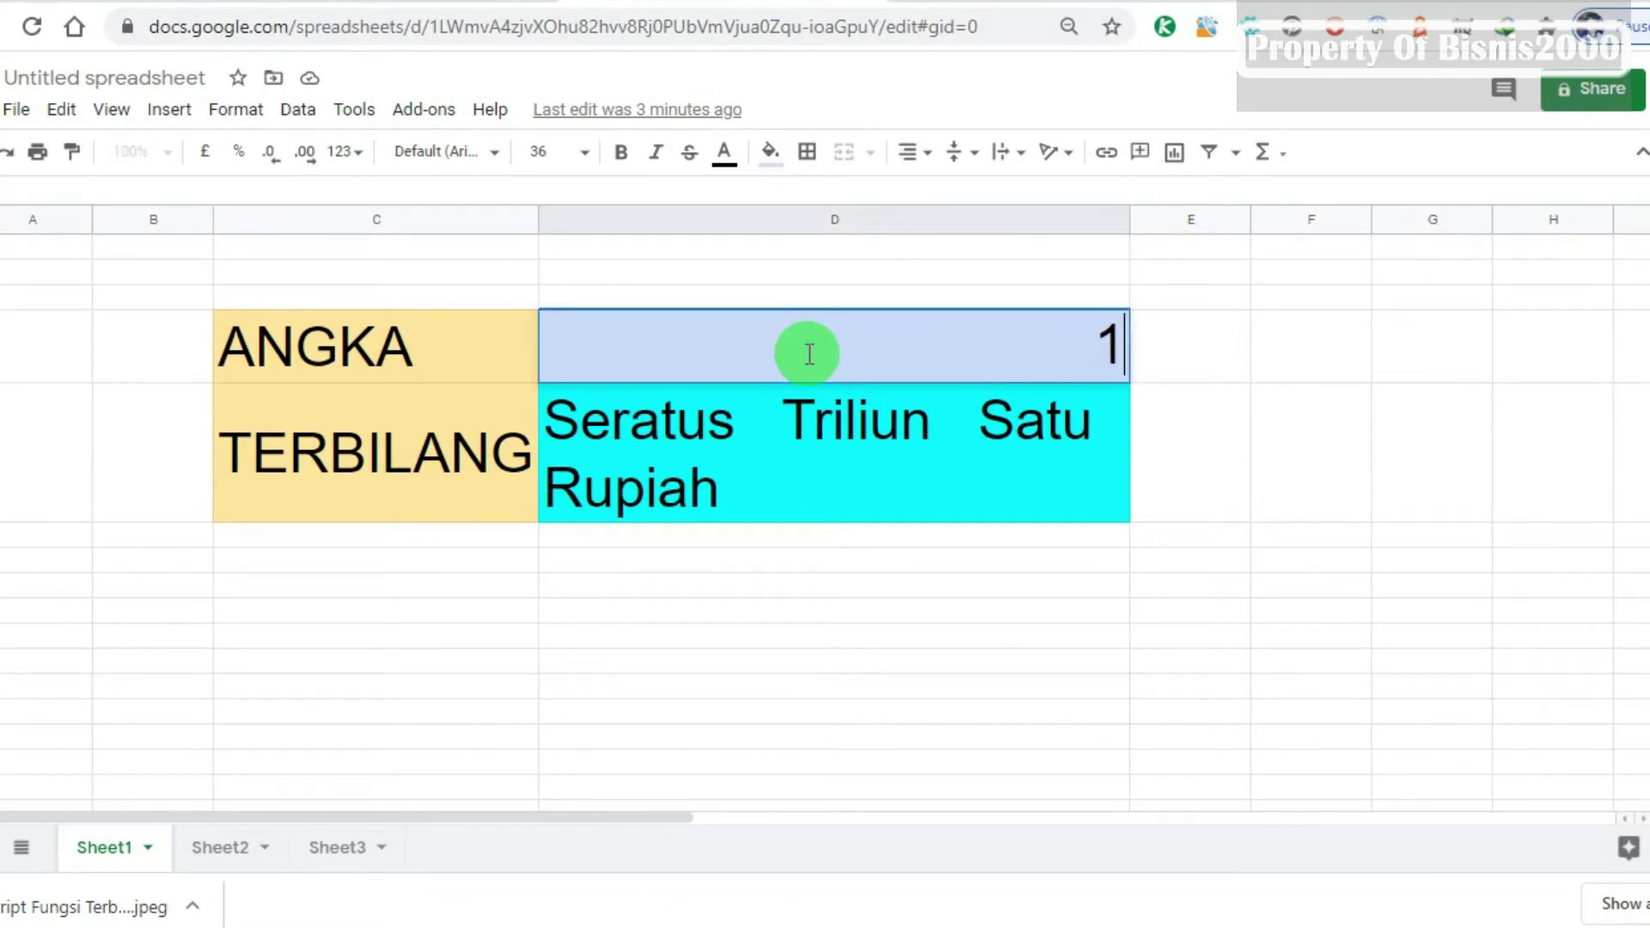
{"action": "key", "text": "Return"}
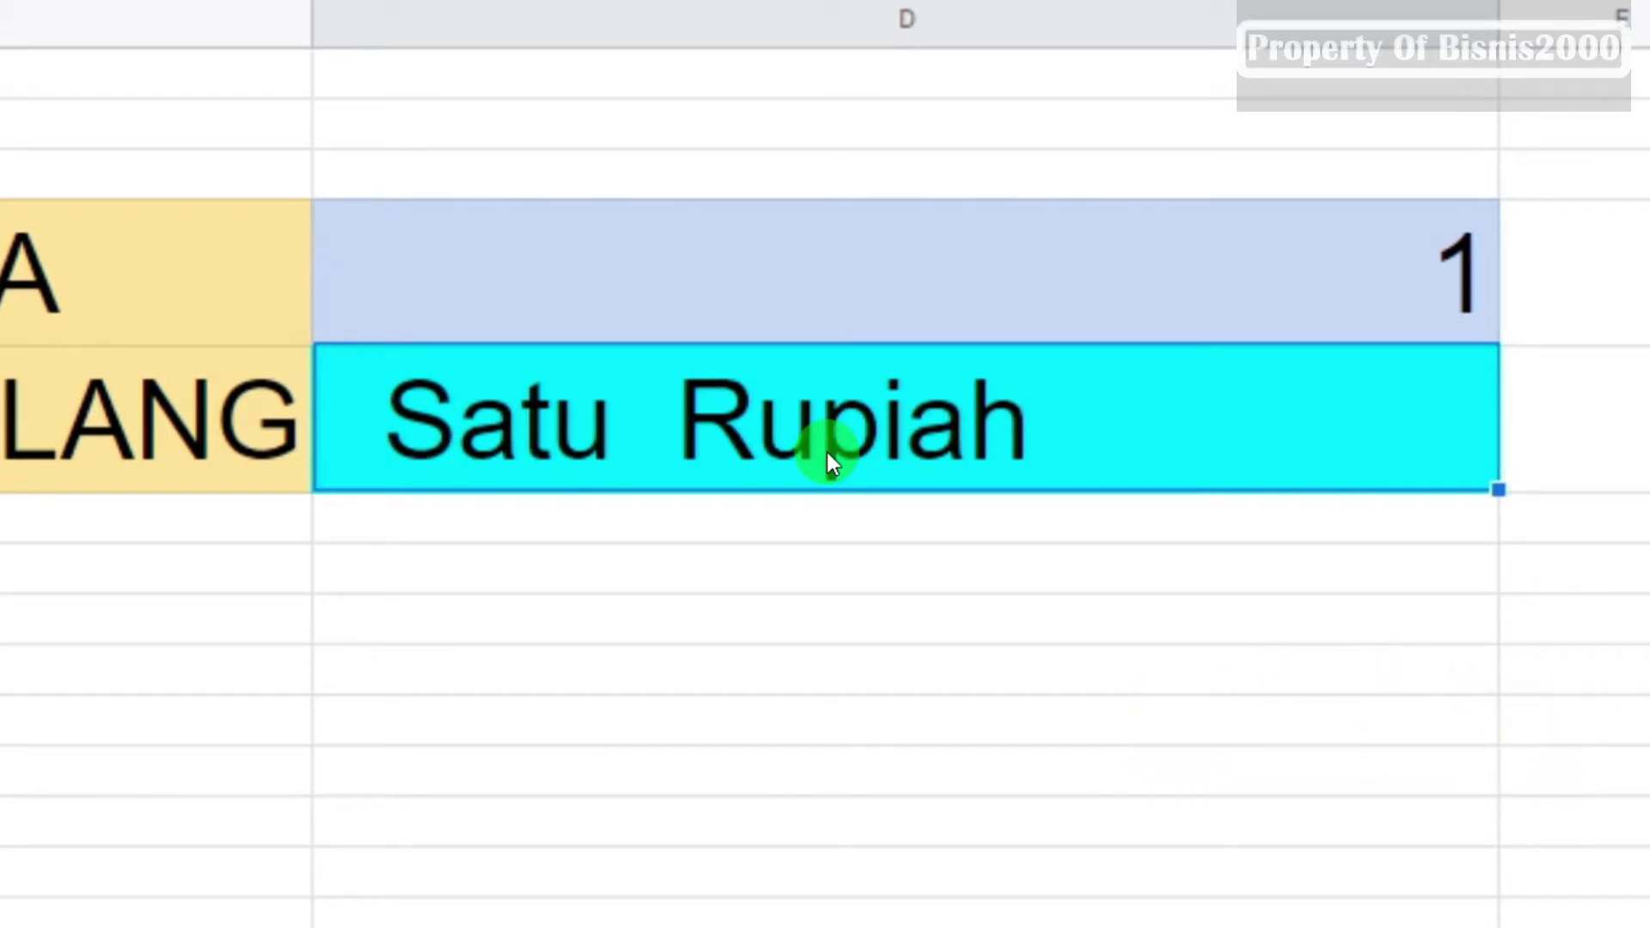
Step: Change D3 to 1001 so the TERBILANG row reads 'Seribu Satu Rupiah'
{"action": "key", "text": "Up"}
{"action": "type", "text": "1"}
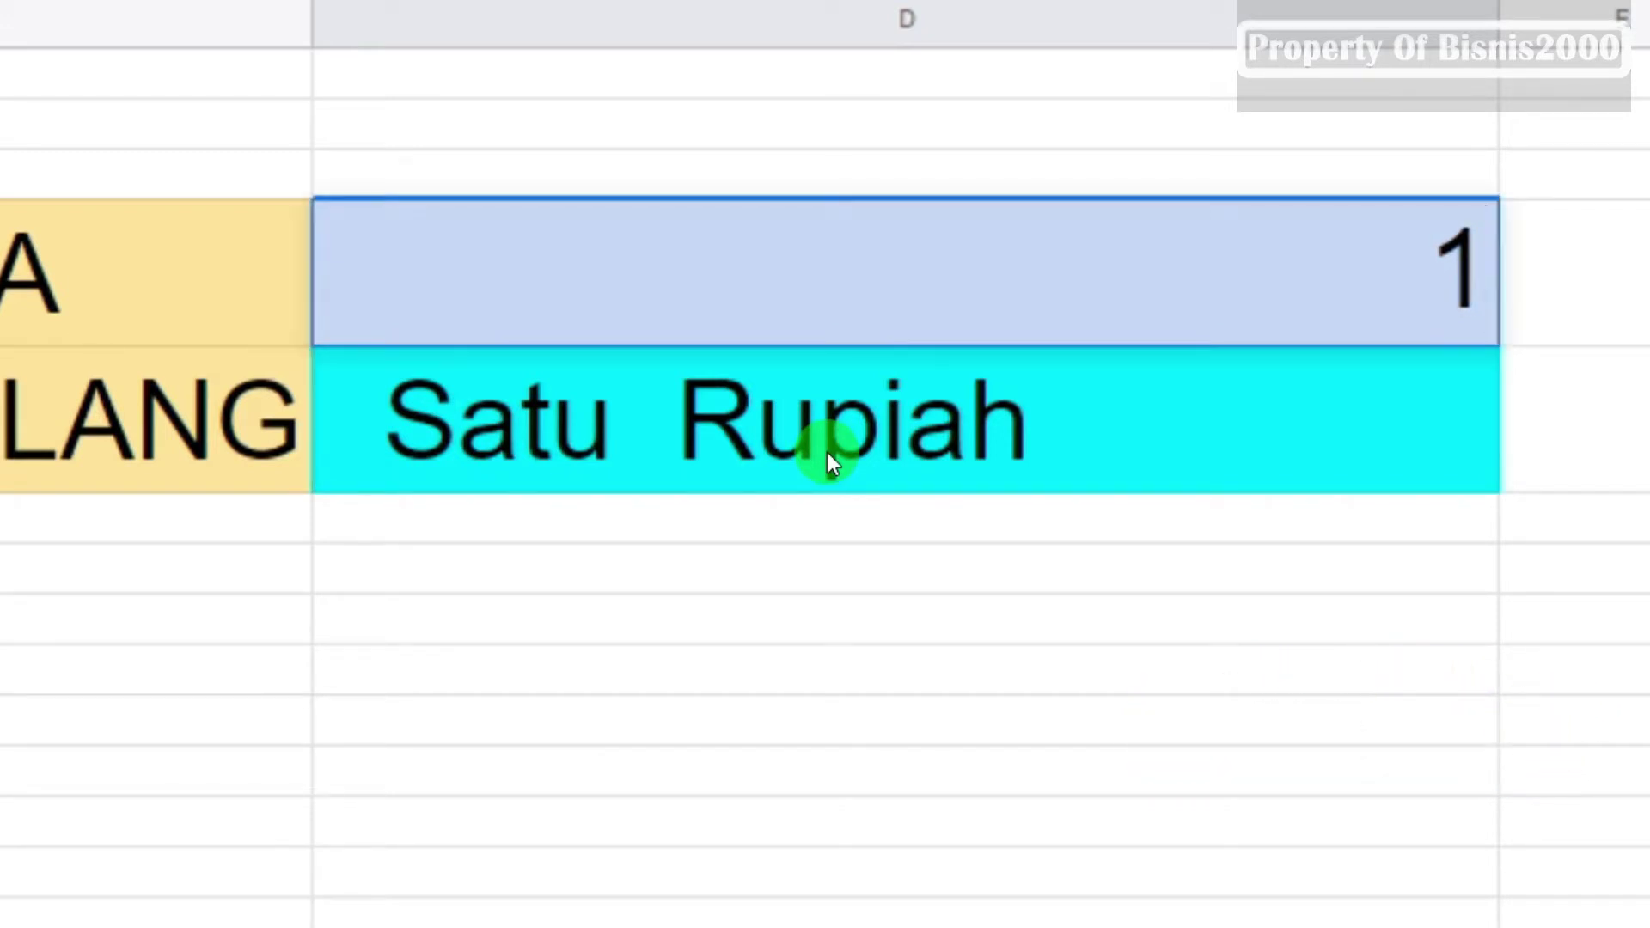
{"action": "type", "text": "001"}
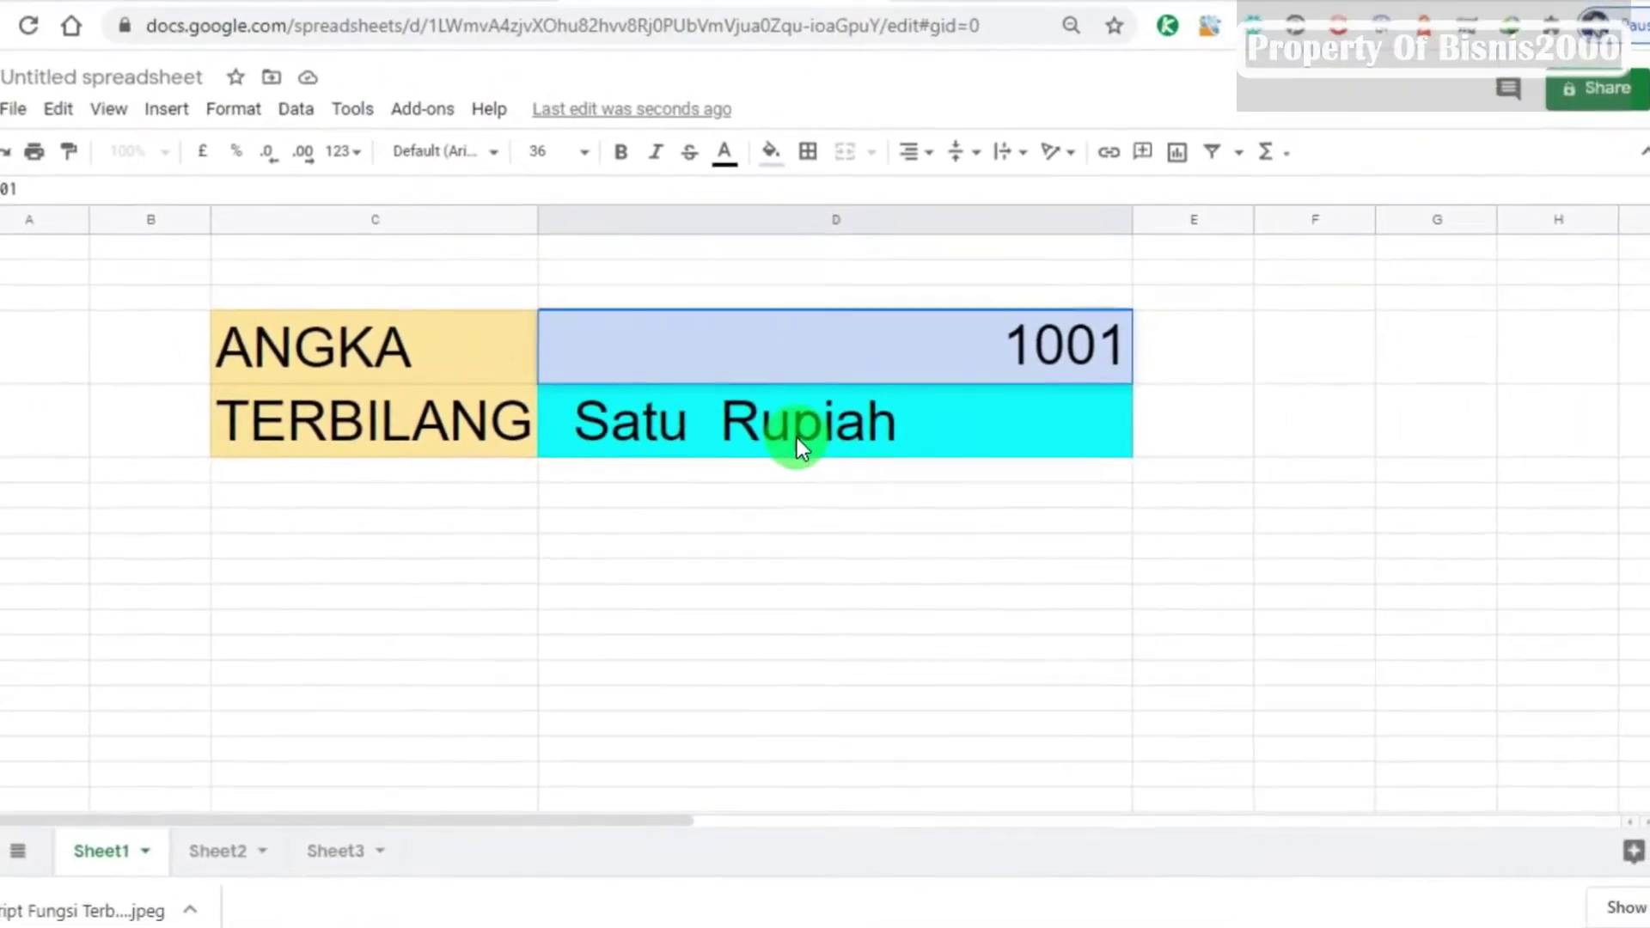
{"action": "key", "text": "Return"}
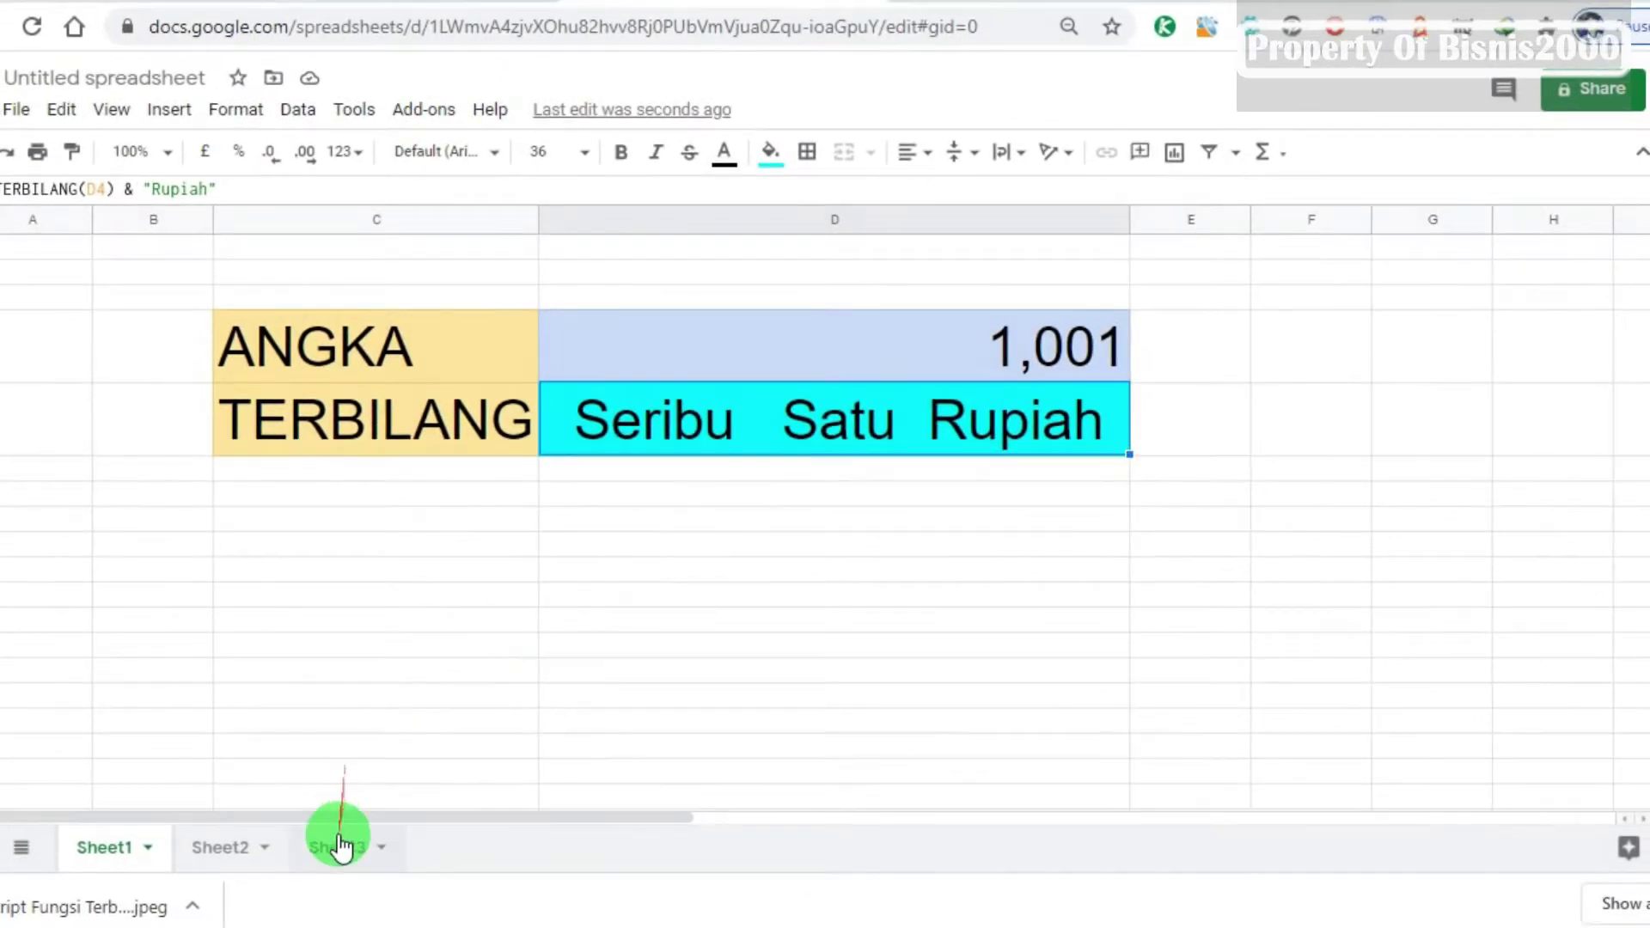
{"action": "left_click", "coordinate": [335, 850]}
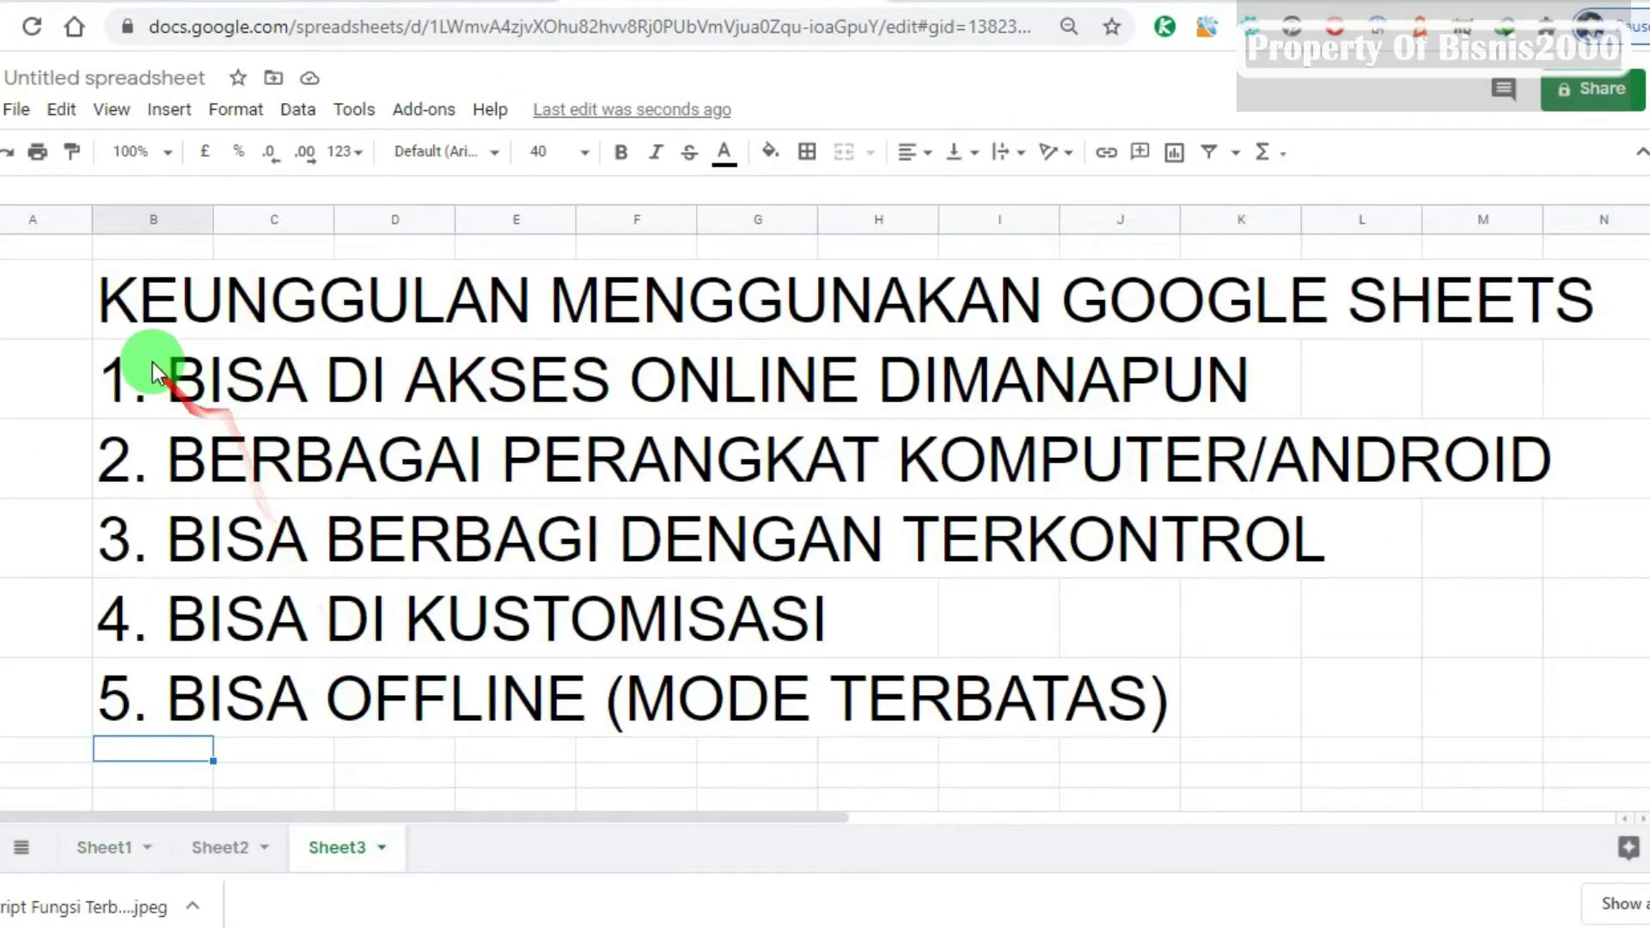
{"action": "left_click", "coordinate": [146, 313]}
{"action": "key", "text": "Down"}
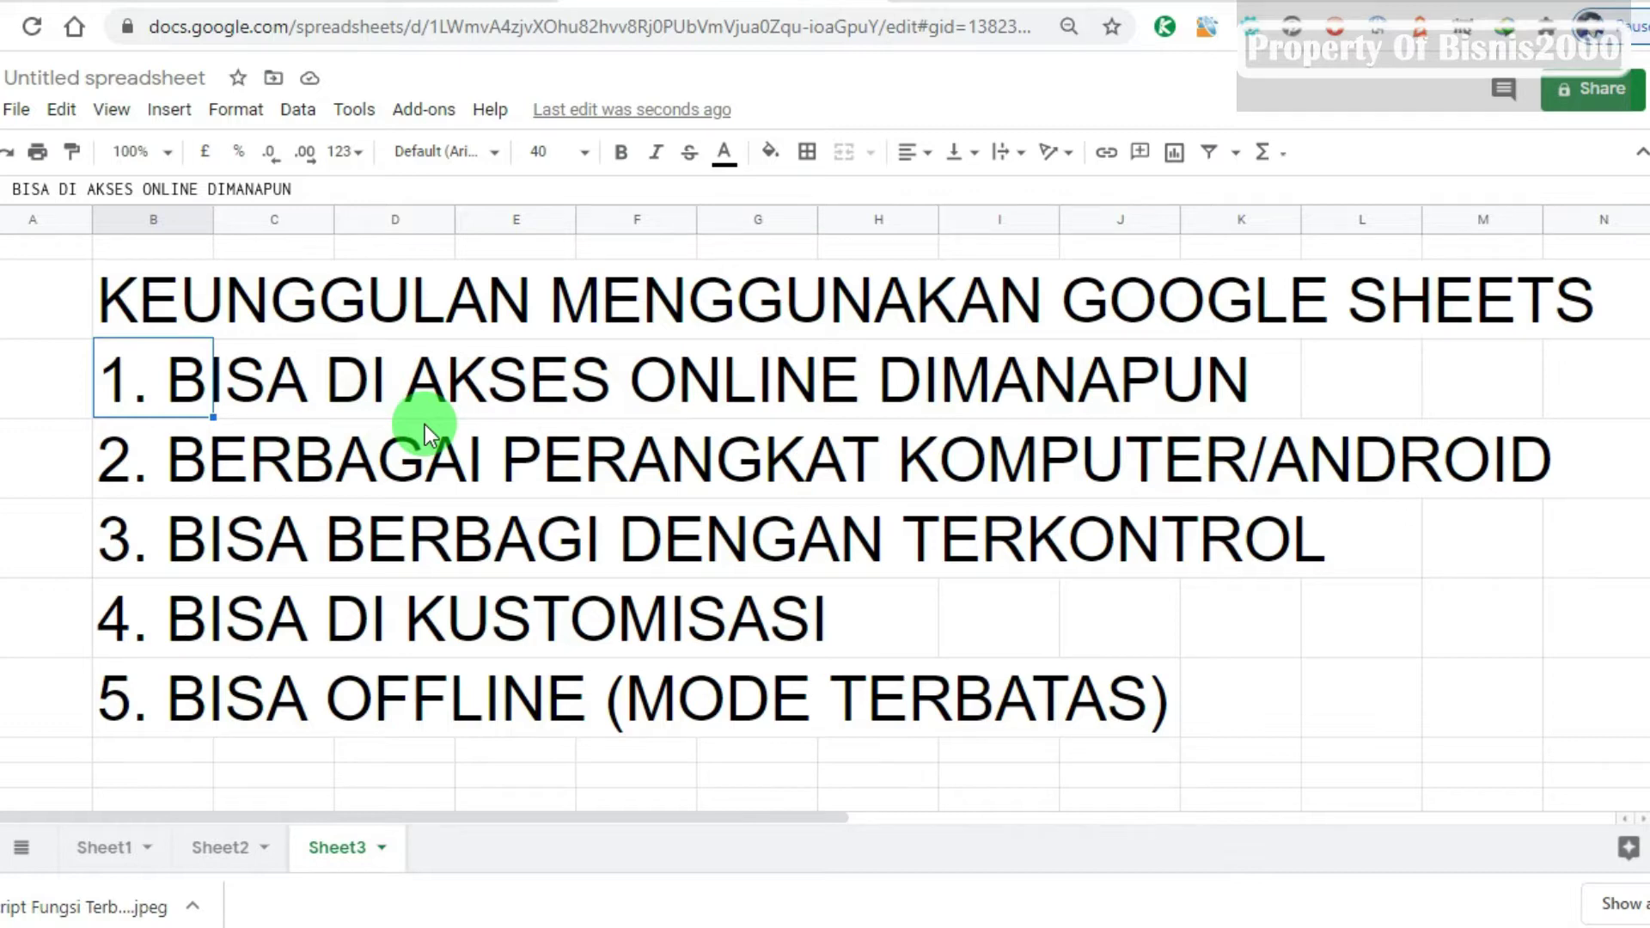
{"action": "key", "text": "Down"}
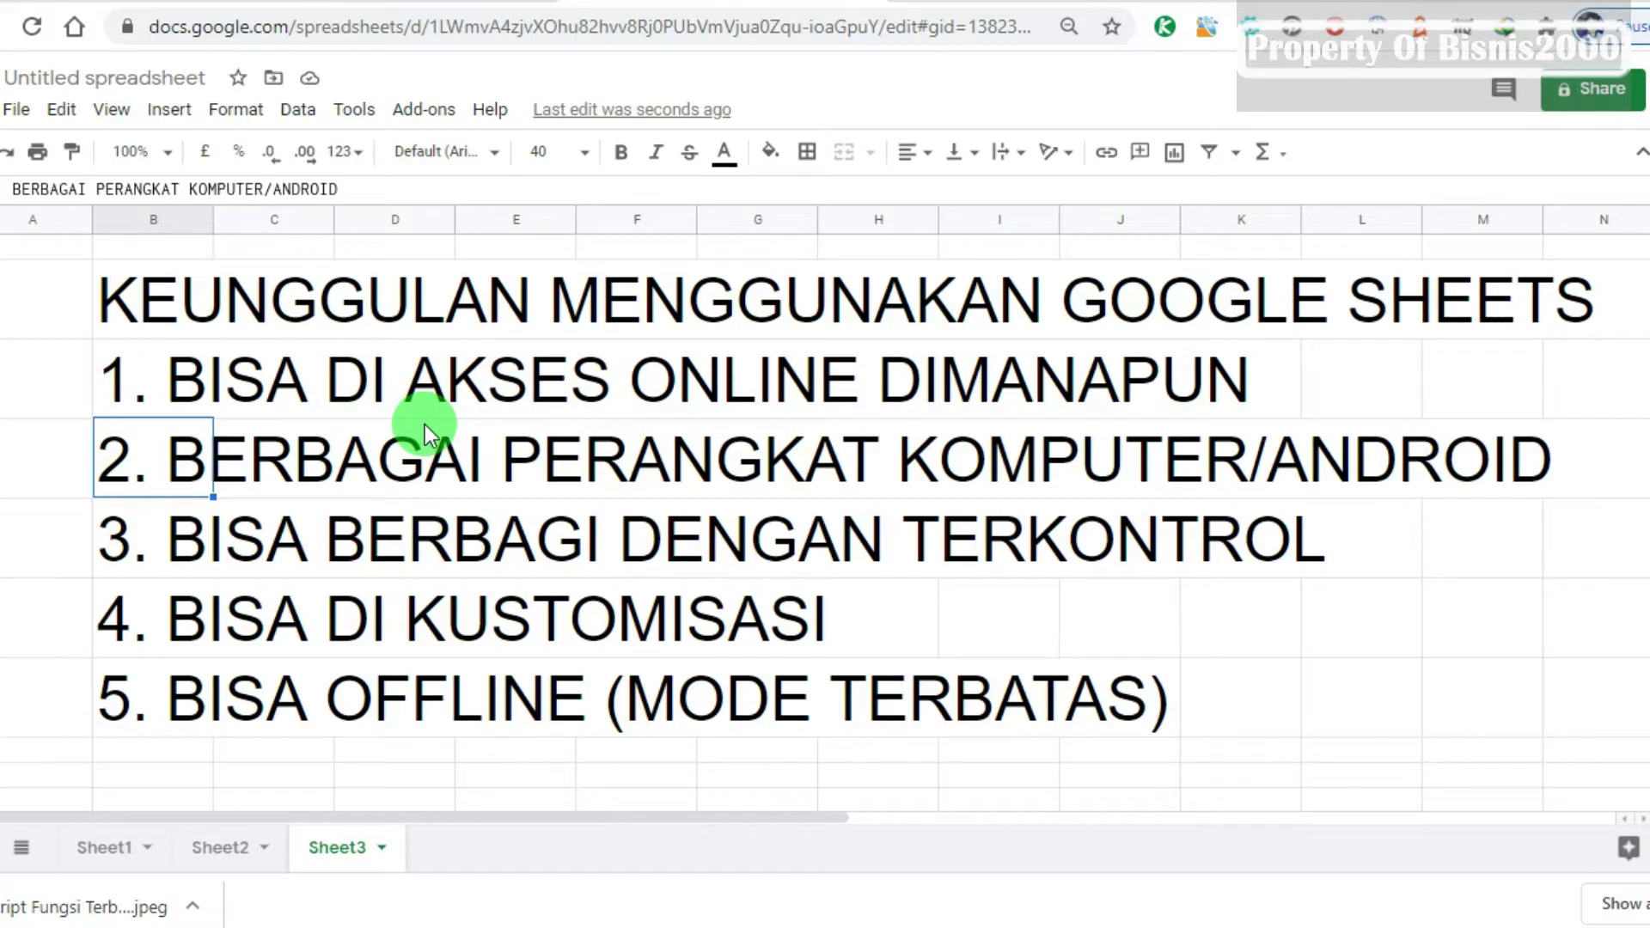
{"action": "key", "text": "Down"}
{"action": "key", "text": "Up"}
{"action": "key", "text": "Down"}
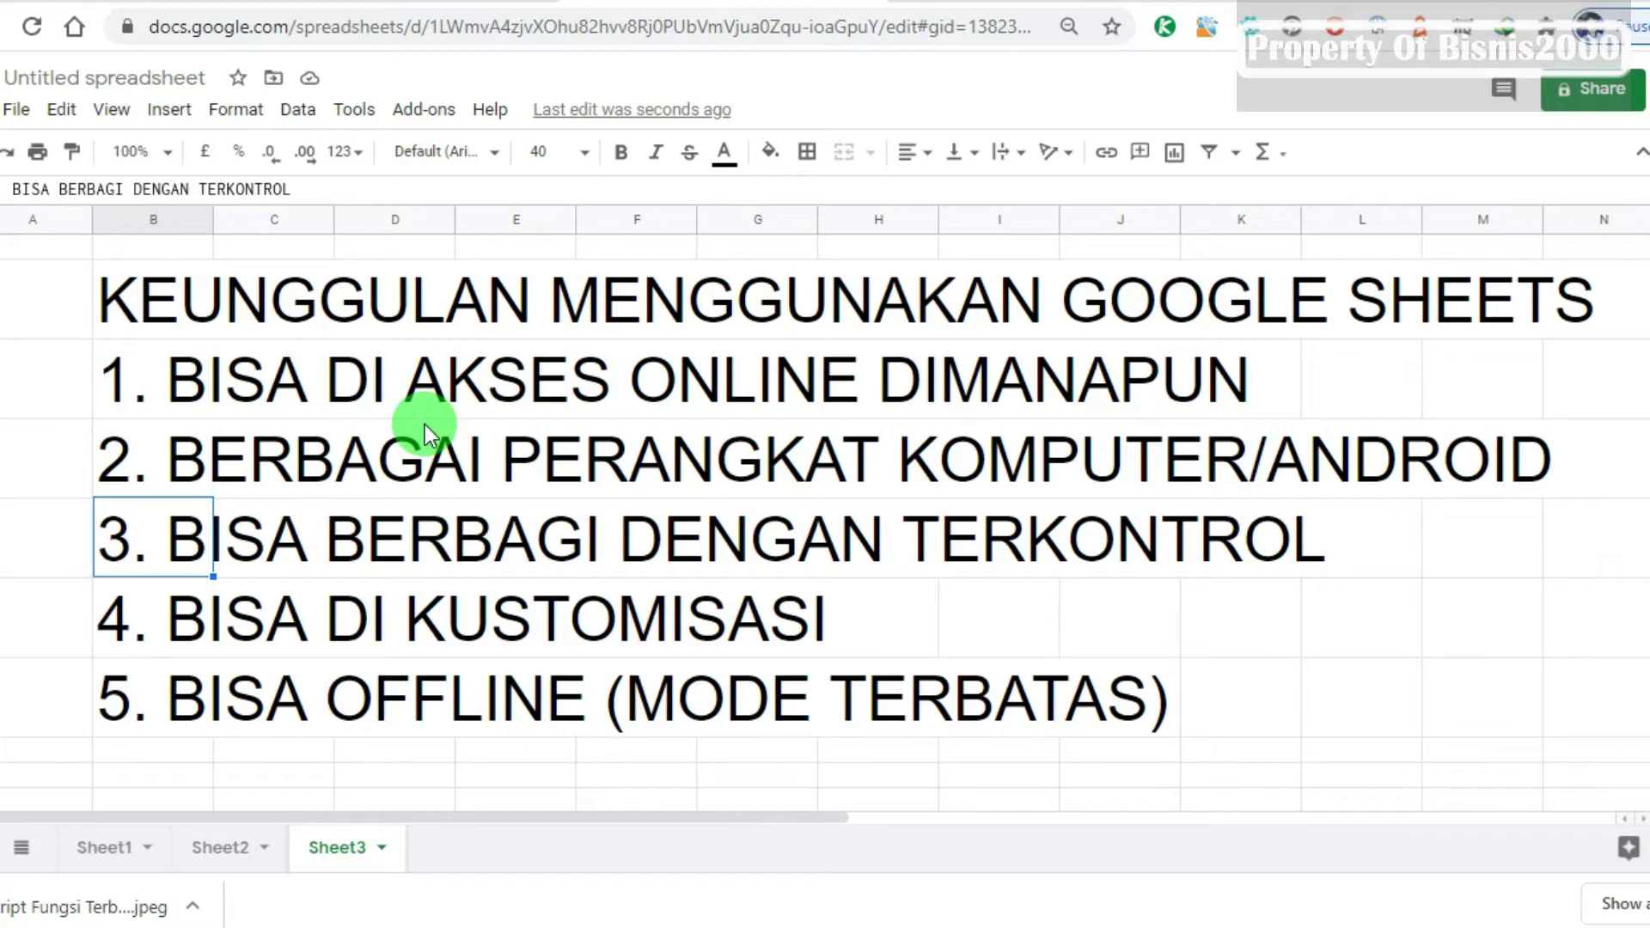
{"action": "key", "text": "Right"}
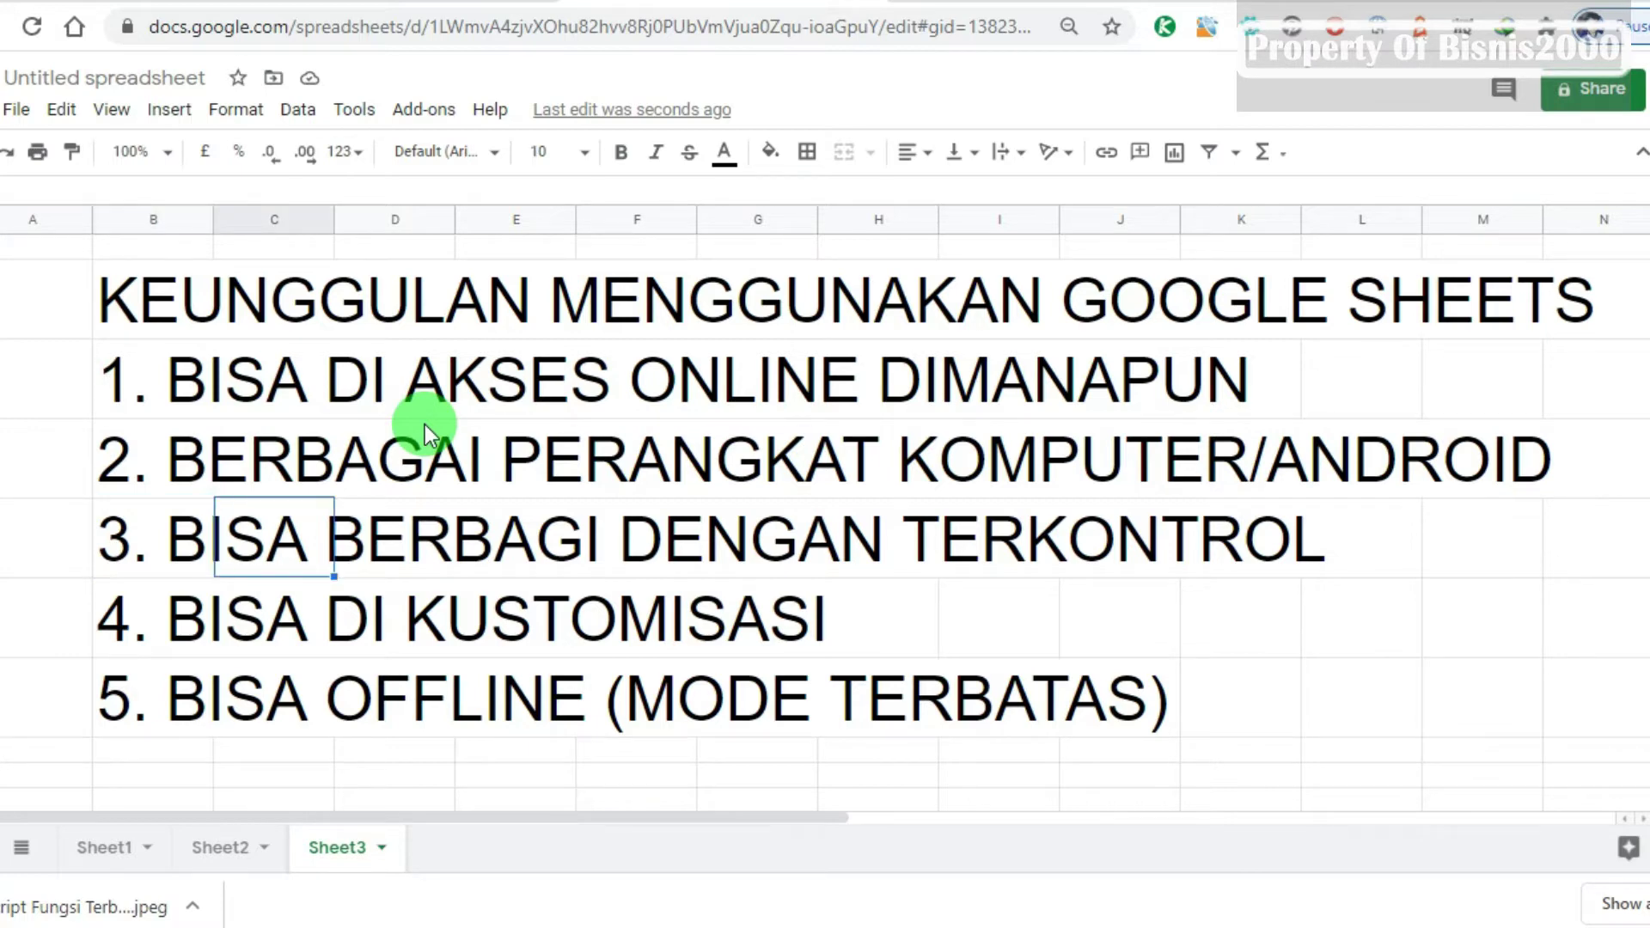
{"action": "key", "text": "Left"}
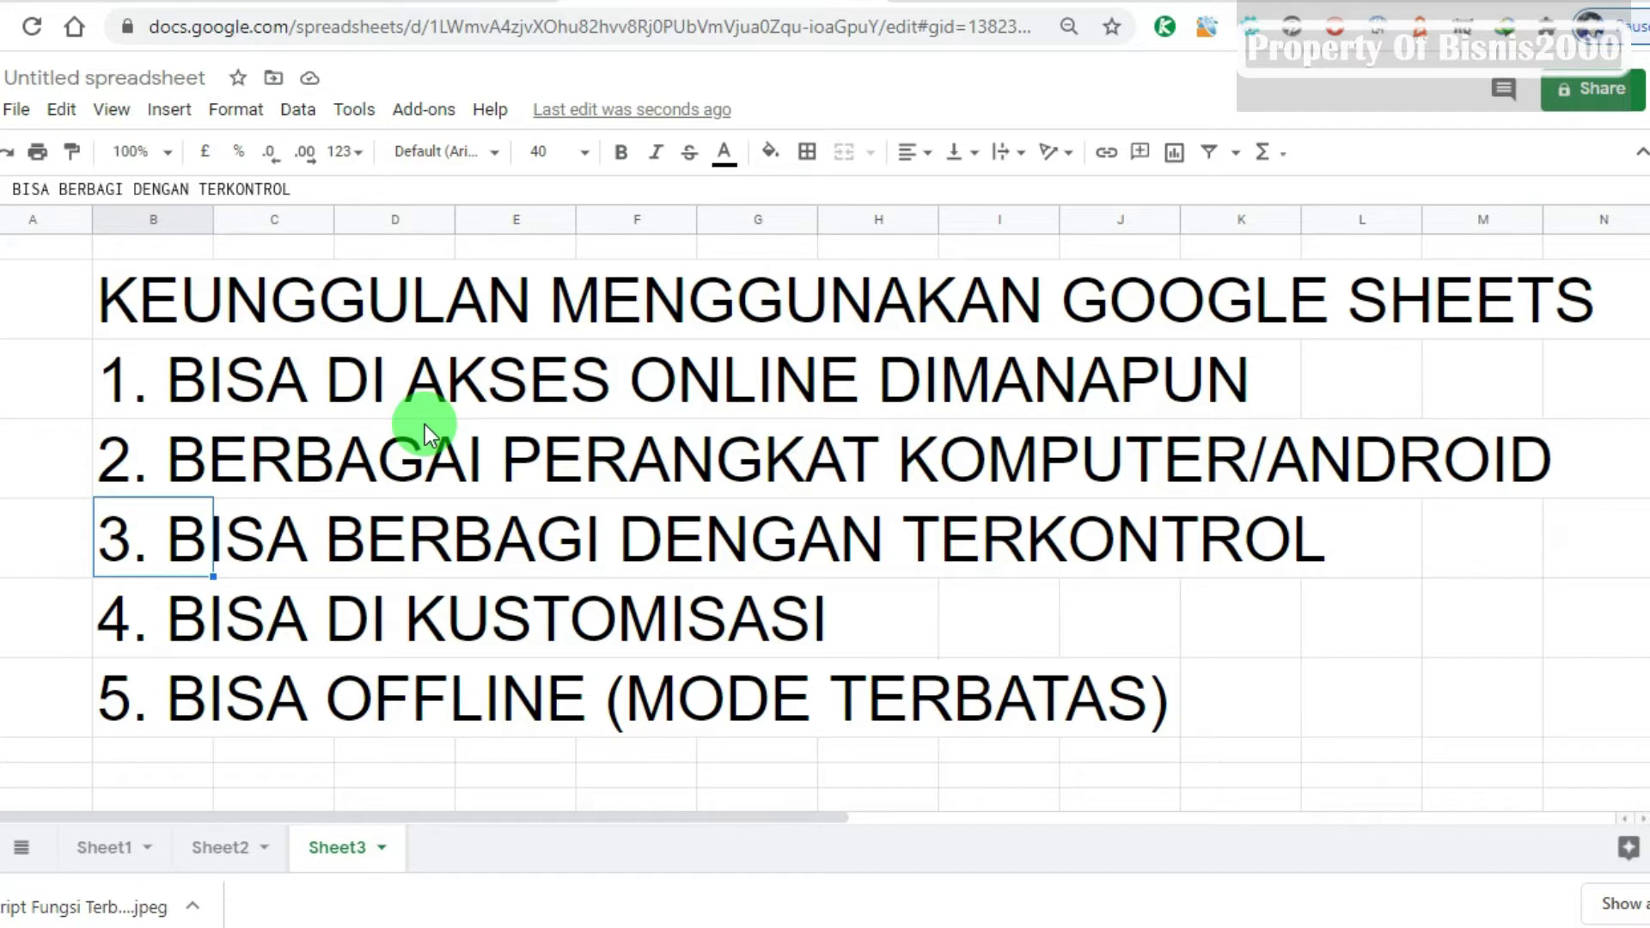
{"action": "key", "text": "Down"}
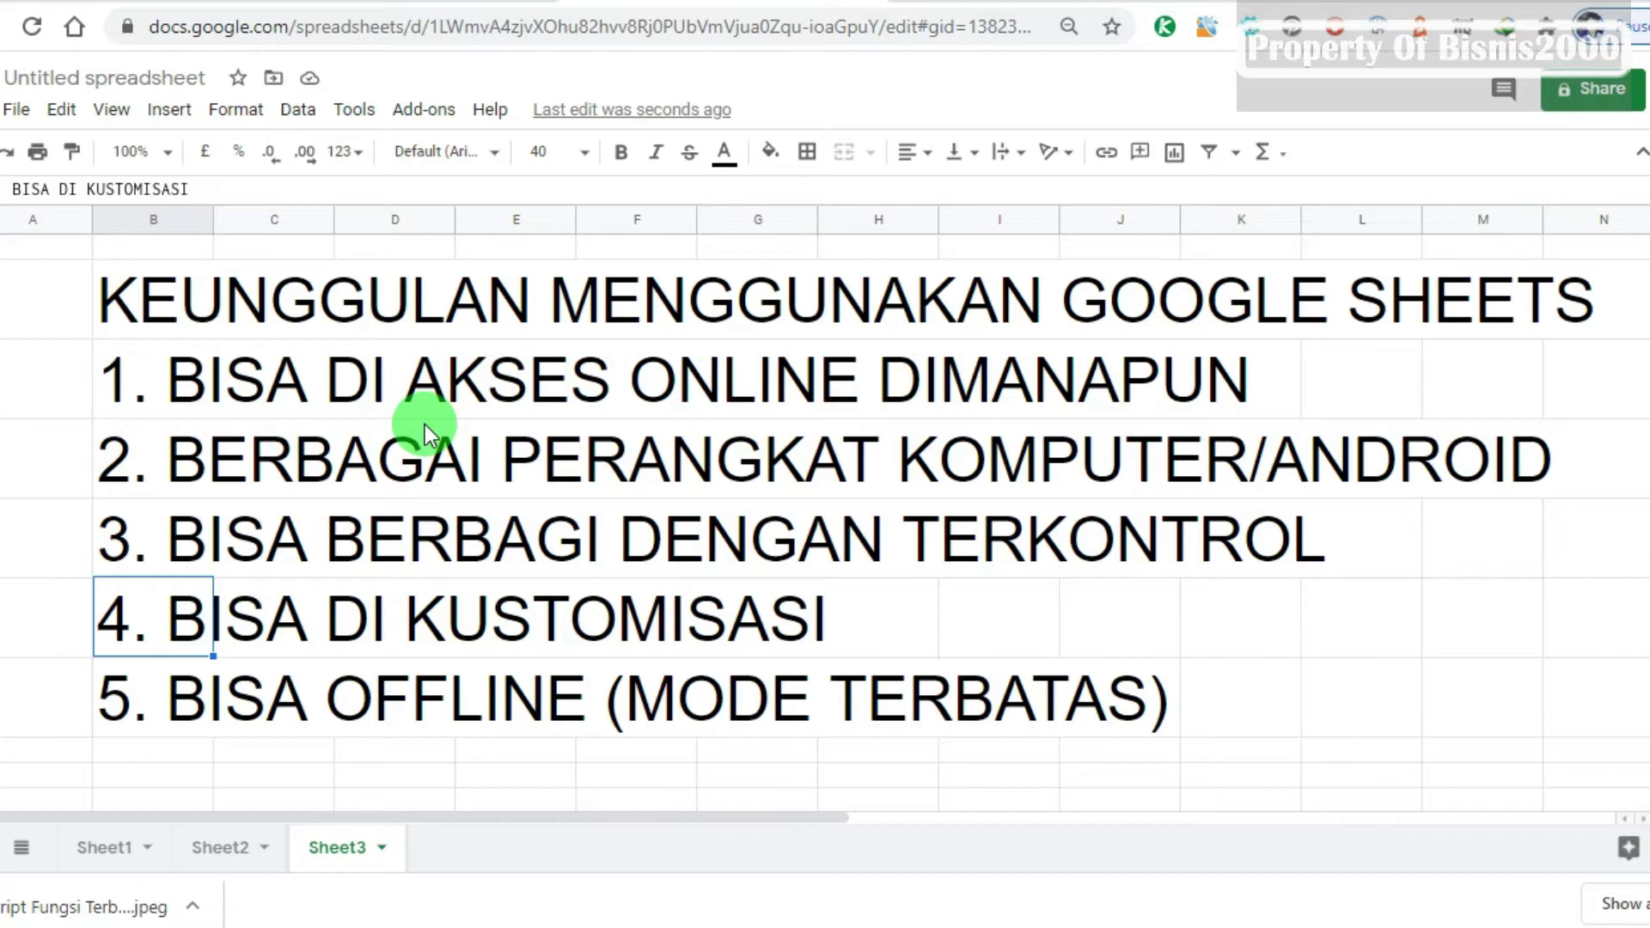
{"action": "key", "text": "Right"}
{"action": "key", "text": "Left"}
{"action": "key", "text": "Up"}
{"action": "key", "text": "Down"}
{"action": "key", "text": "Up"}
{"action": "key", "text": "Down"}
{"action": "key", "text": "Down"}
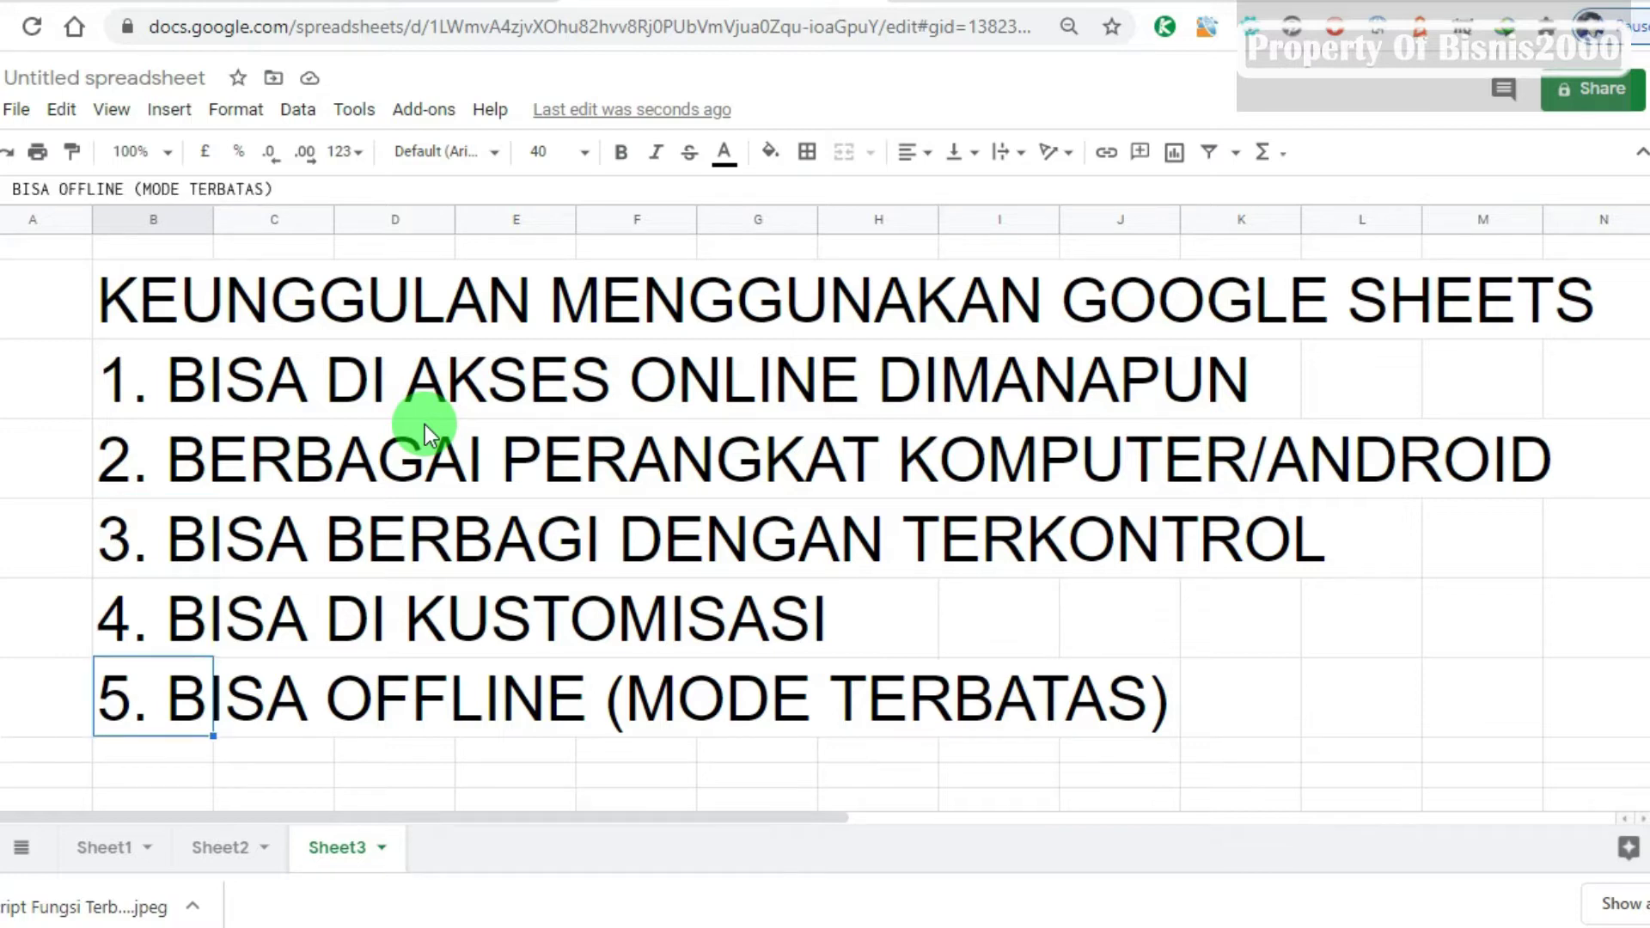
{"action": "key", "text": "Up"}
{"action": "key", "text": "Up"}
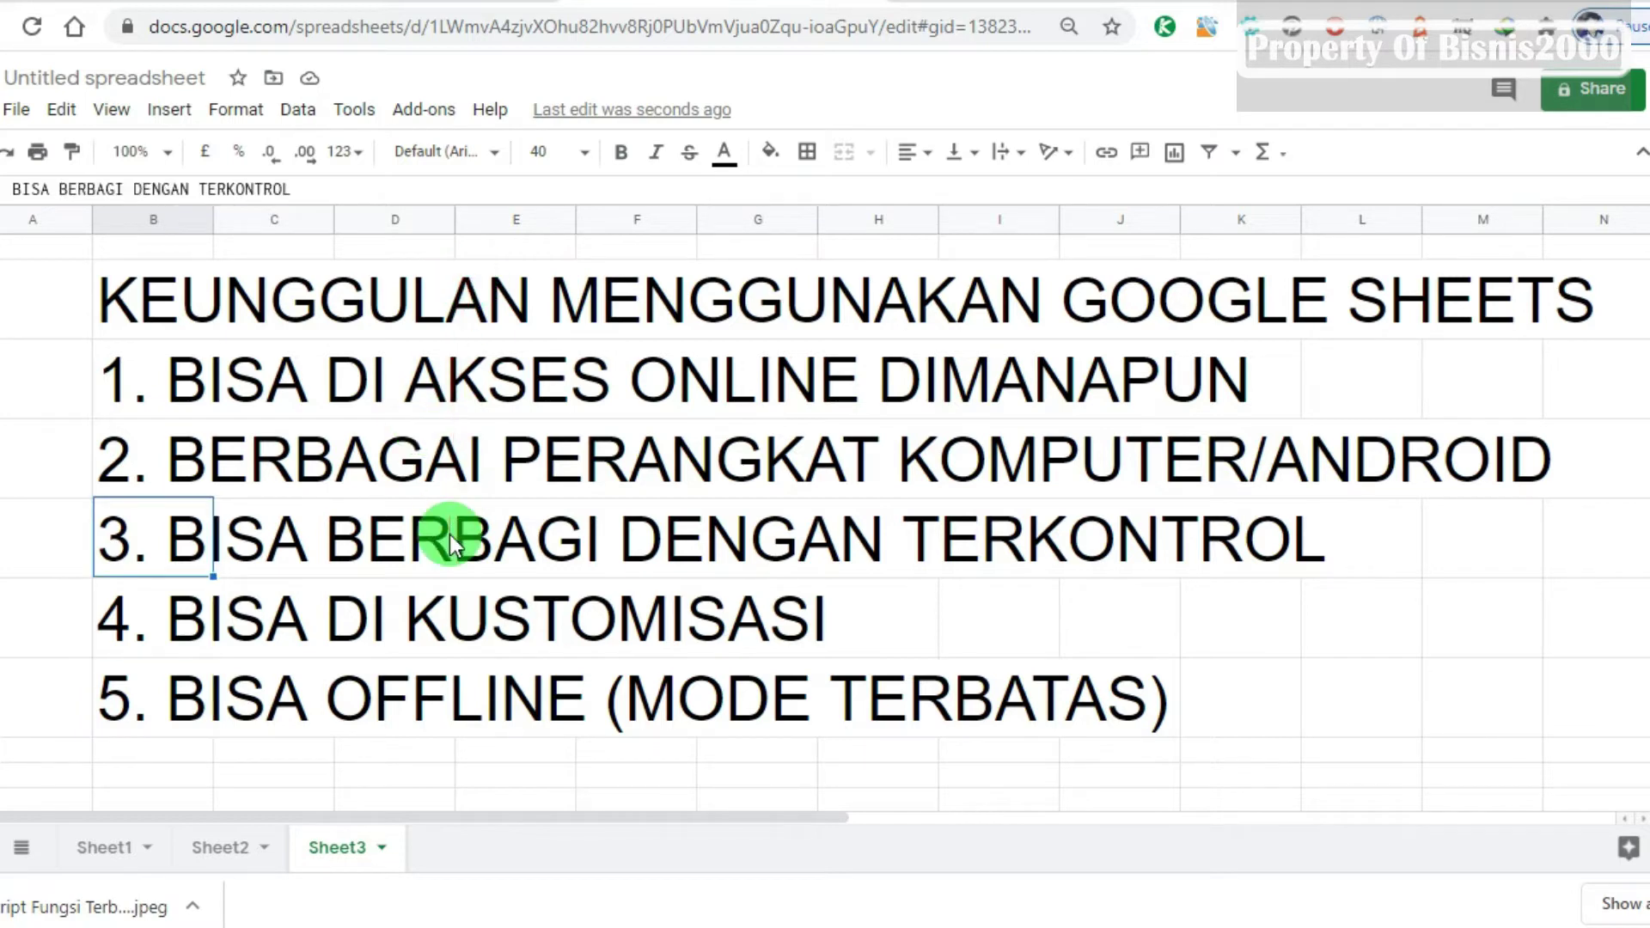
{"action": "left_click", "coordinate": [107, 848]}
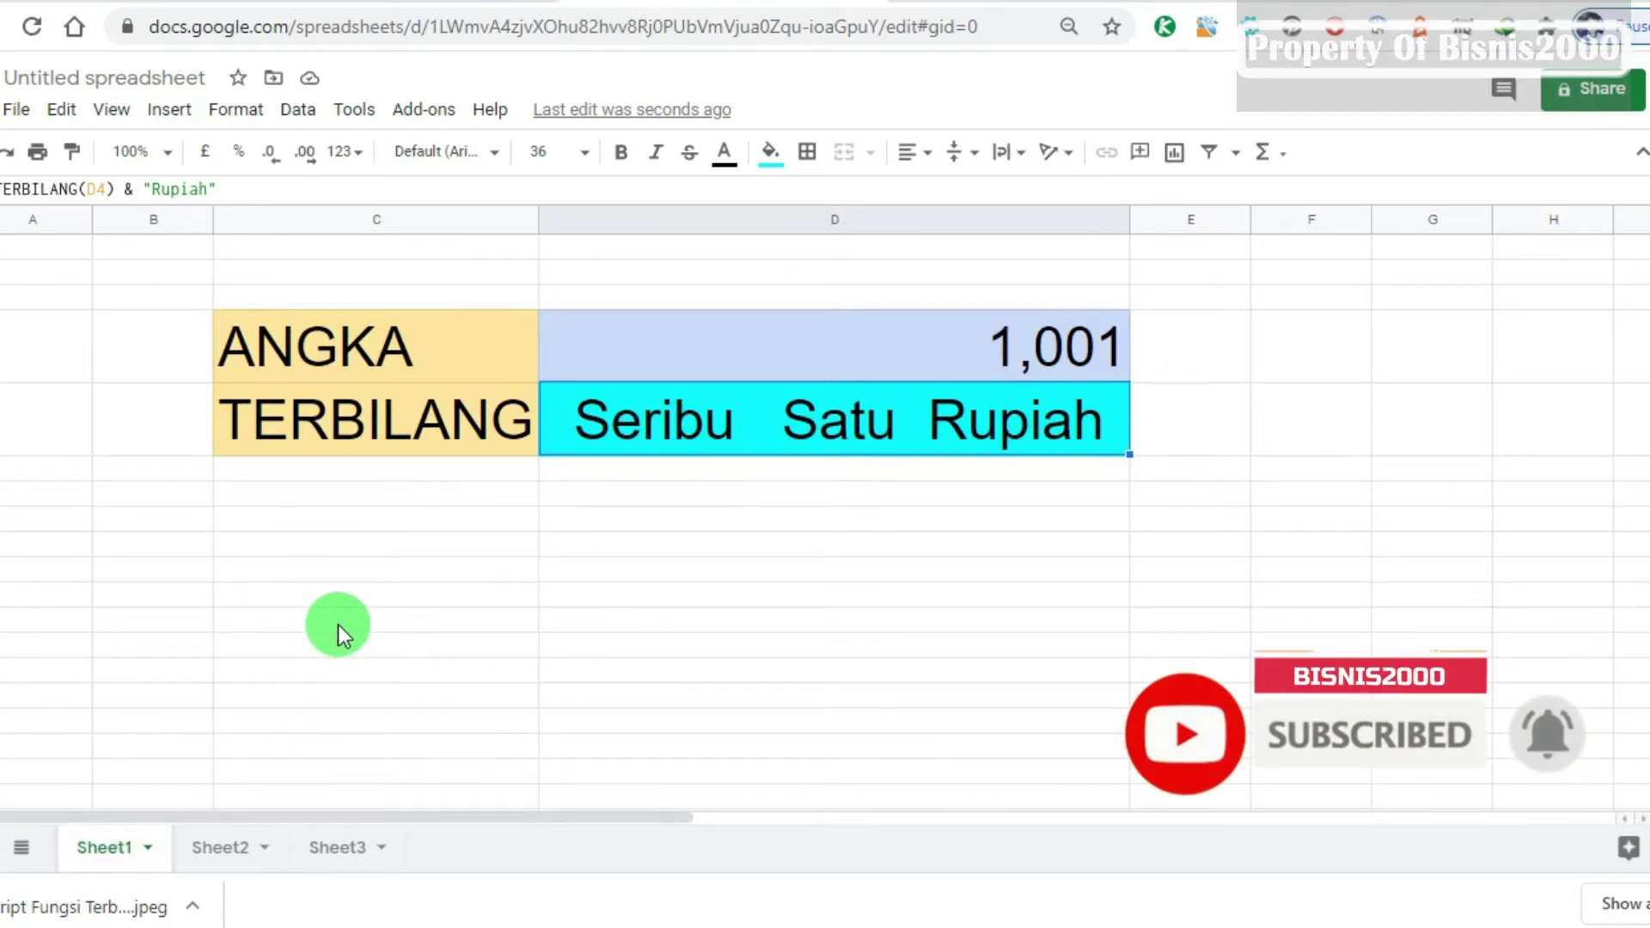
Step: From My Drive, create a new blank Google Sheets spreadsheet via New > Google Sheets
{"action": "left_click", "coordinate": [363, 4]}
{"action": "left_click", "coordinate": [279, 32]}
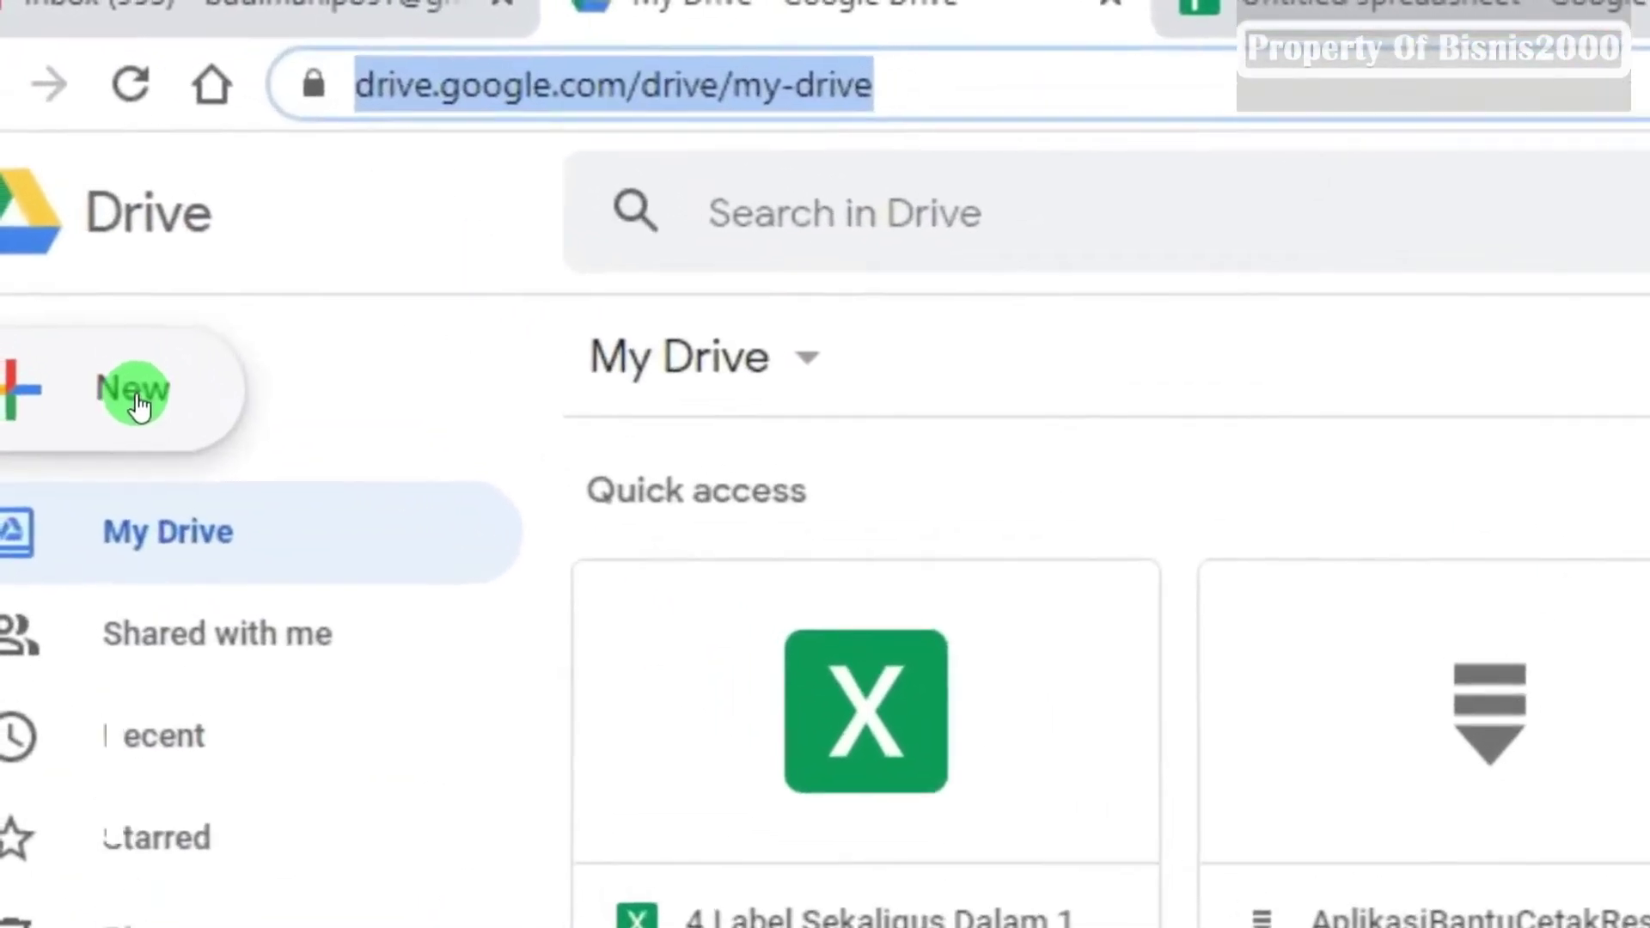
{"action": "left_click", "coordinate": [36, 196]}
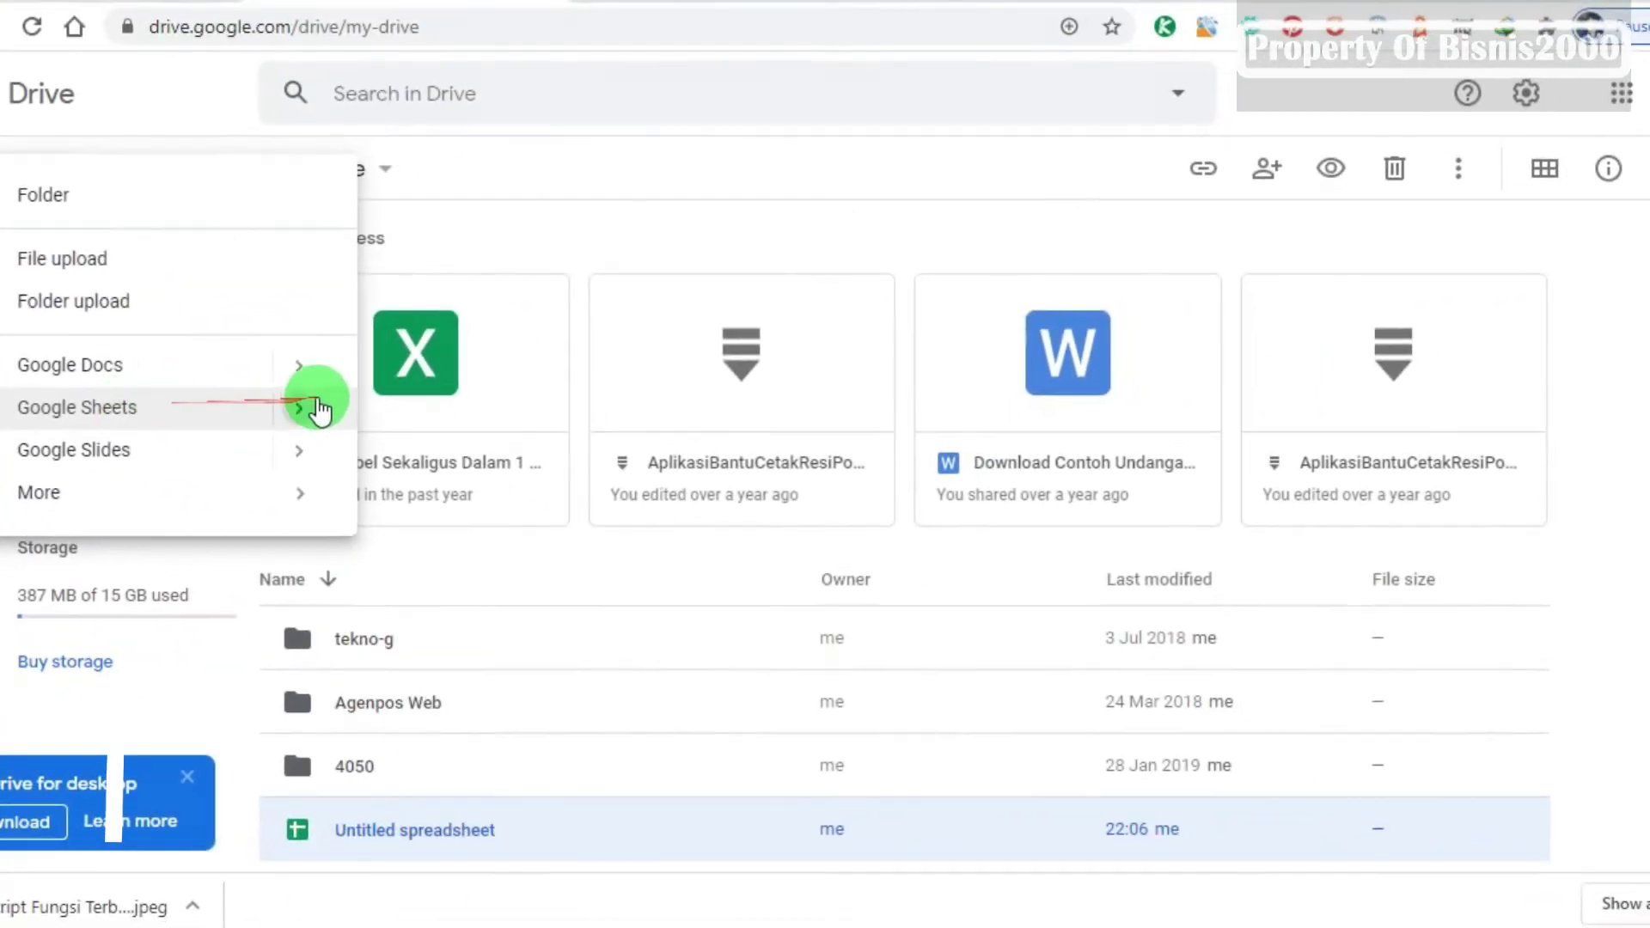
{"action": "left_click", "coordinate": [319, 409]}
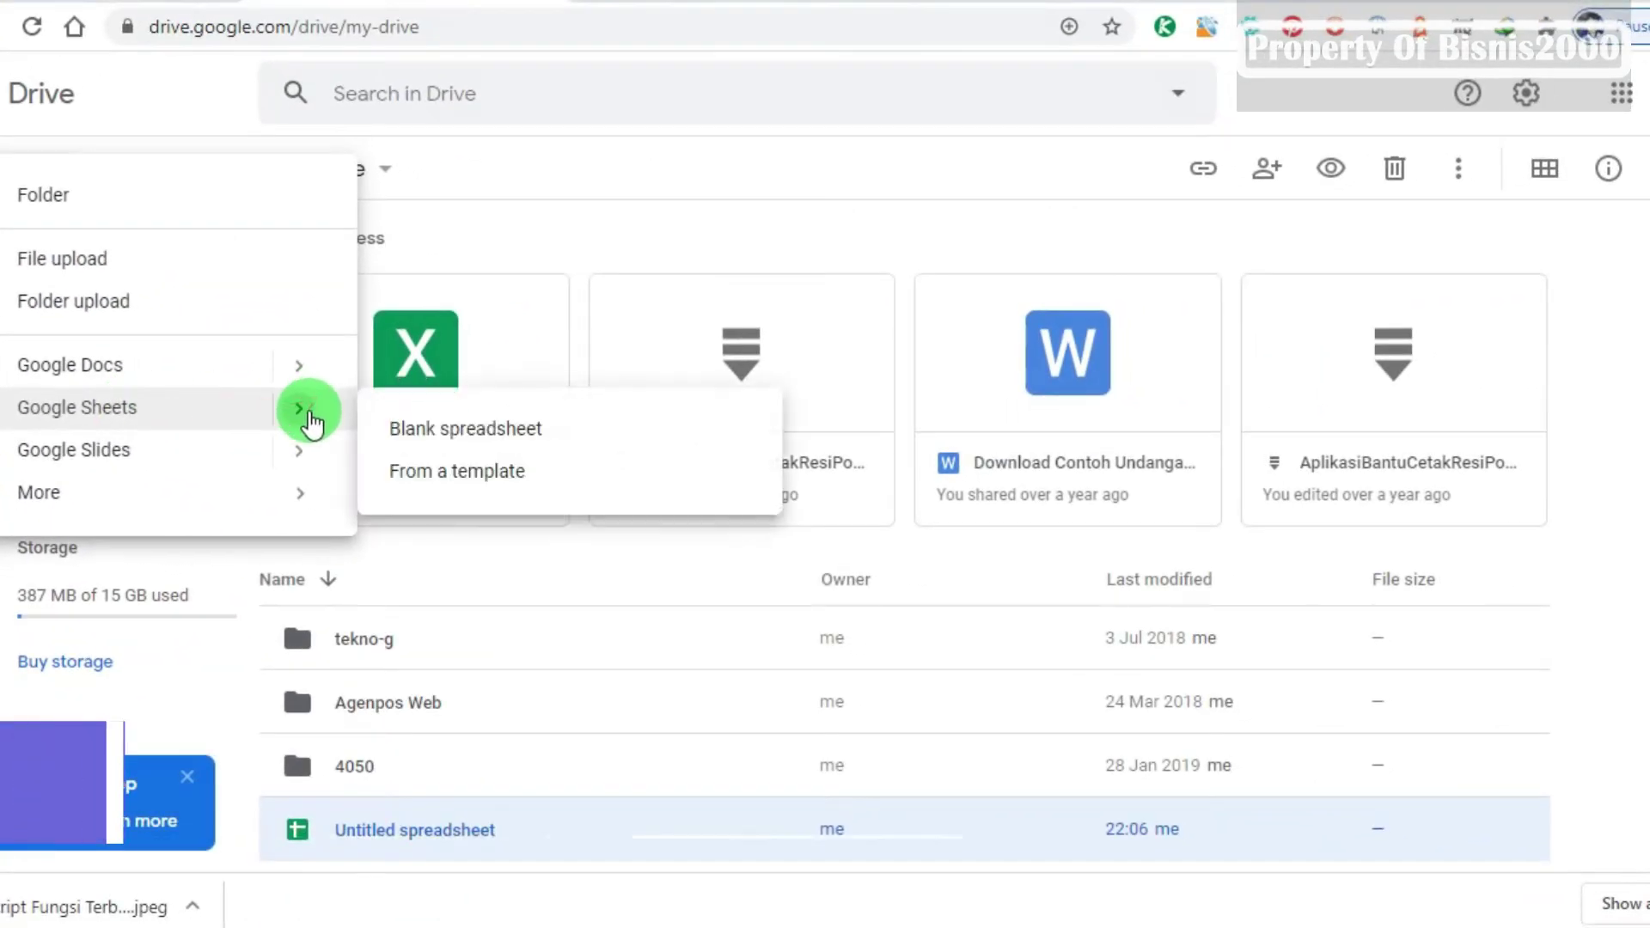
{"action": "left_click", "coordinate": [453, 439]}
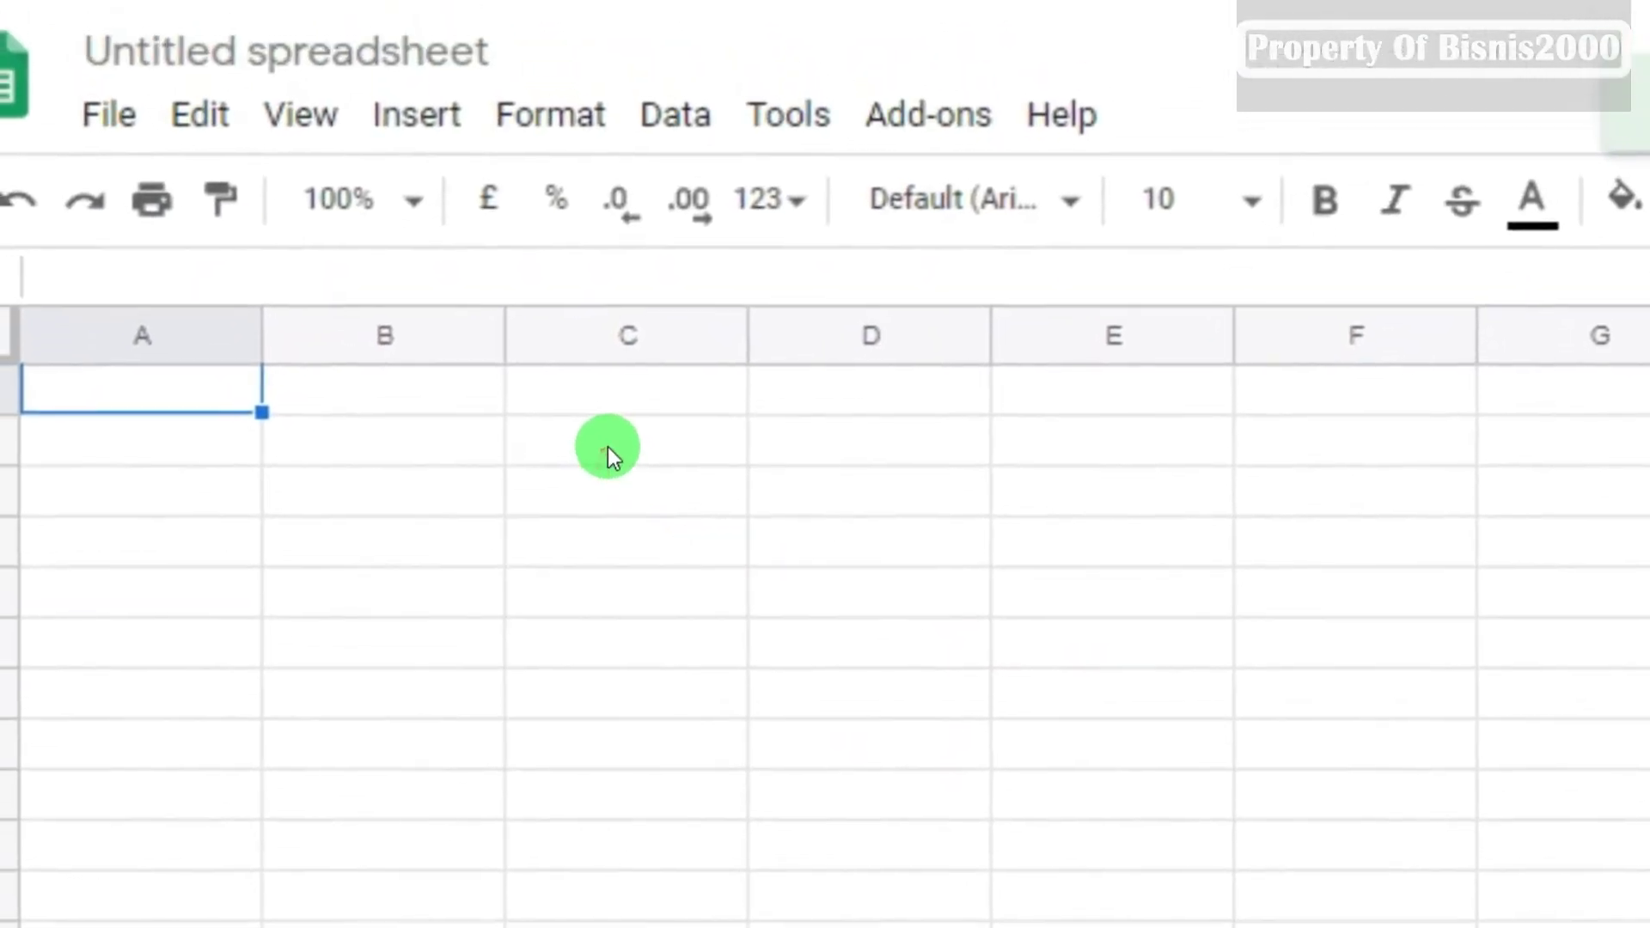
Step: Enter the number 10 in cell C2
{"action": "left_click", "coordinate": [606, 449]}
{"action": "left_click", "coordinate": [427, 454]}
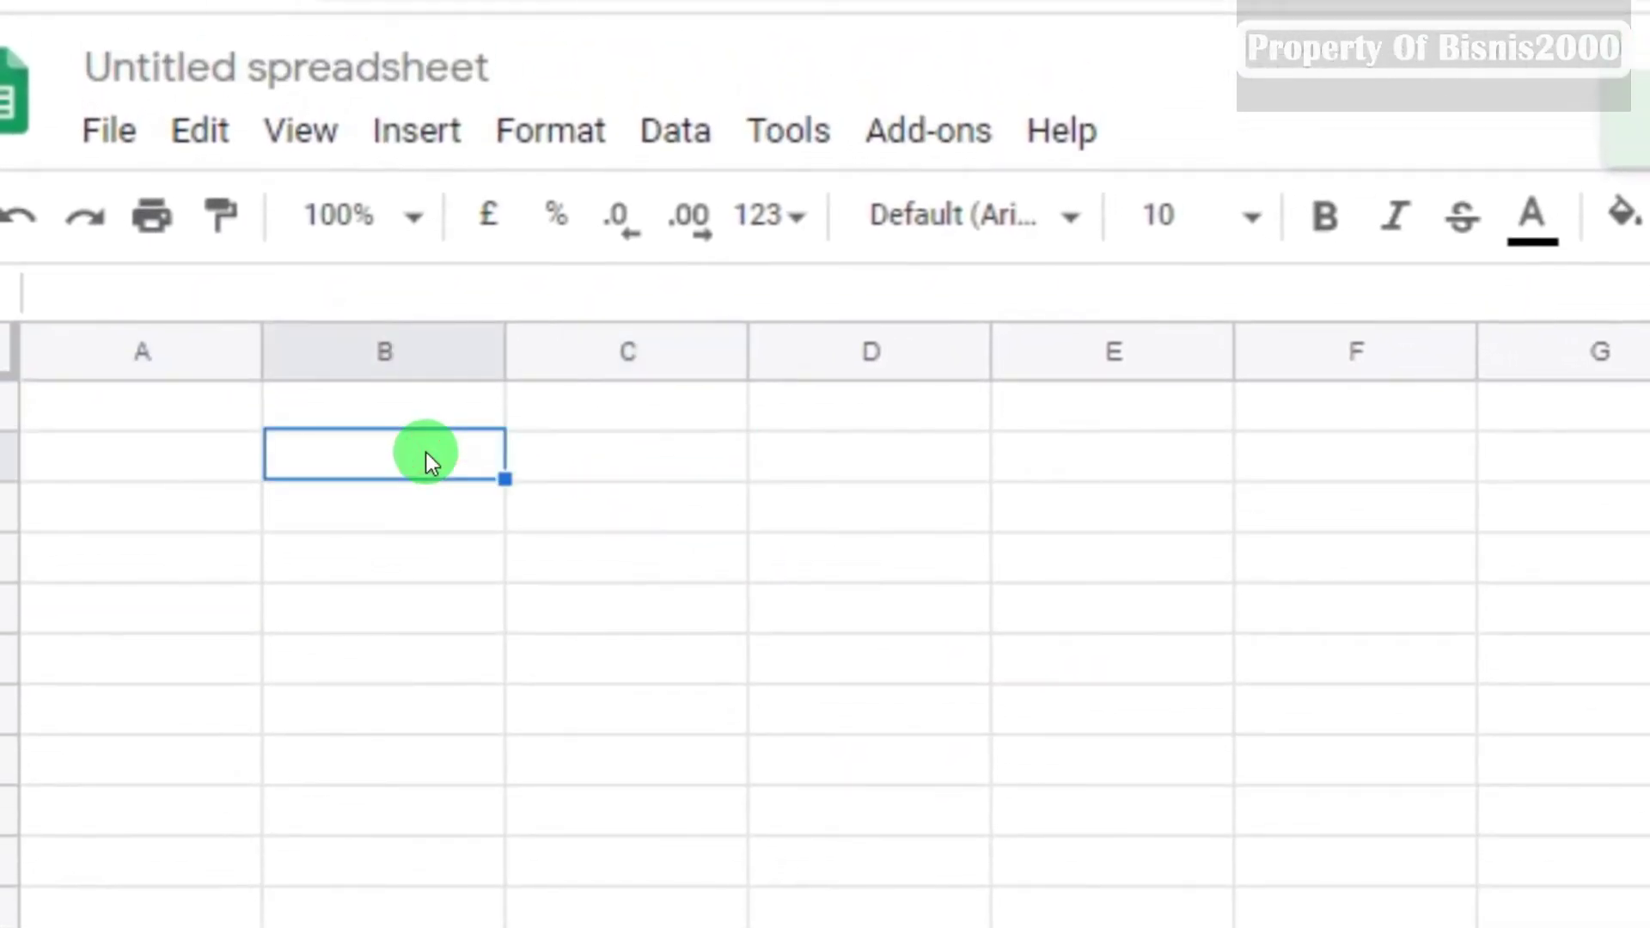
{"action": "key", "text": "Tab"}
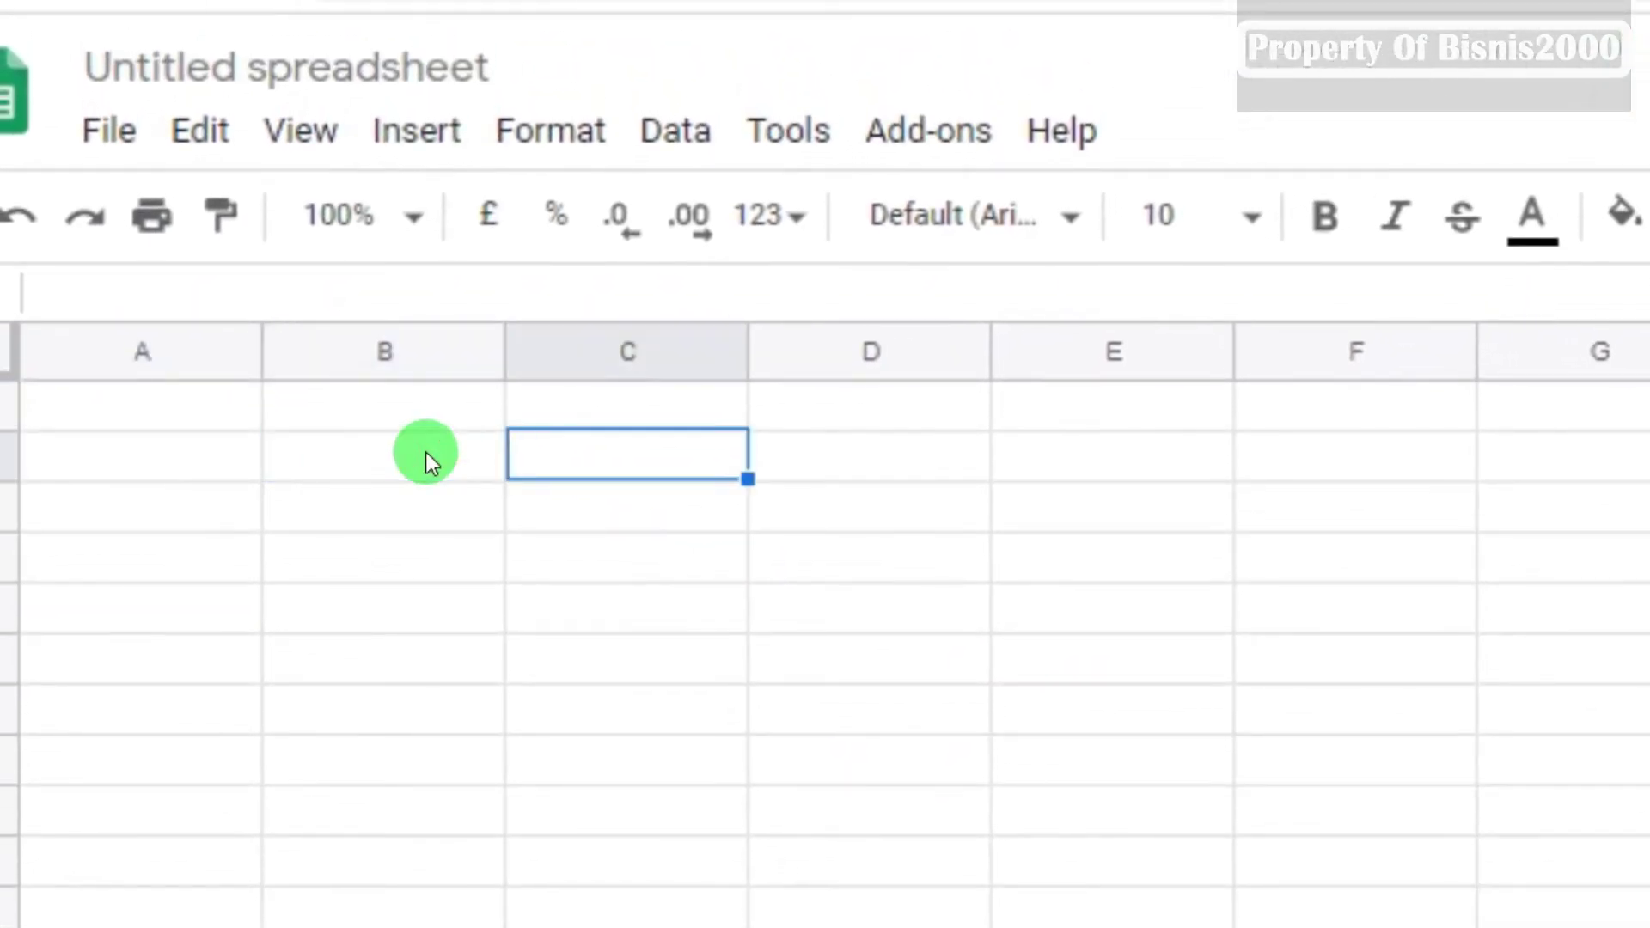
{"action": "type", "text": "10"}
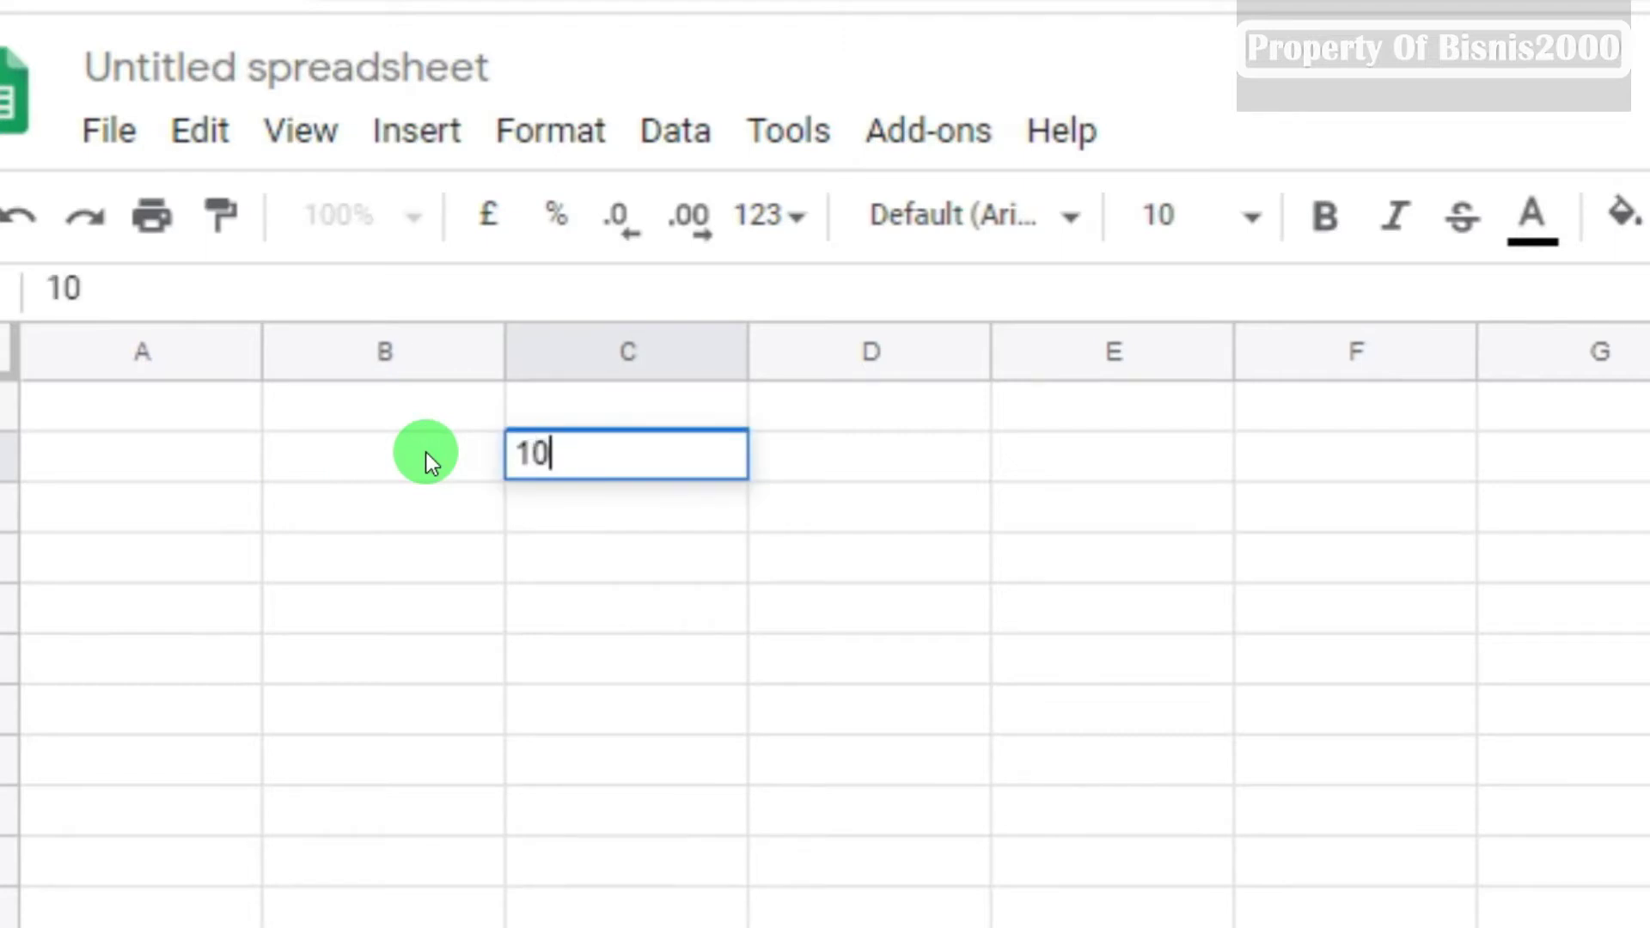
{"action": "key", "text": "Return"}
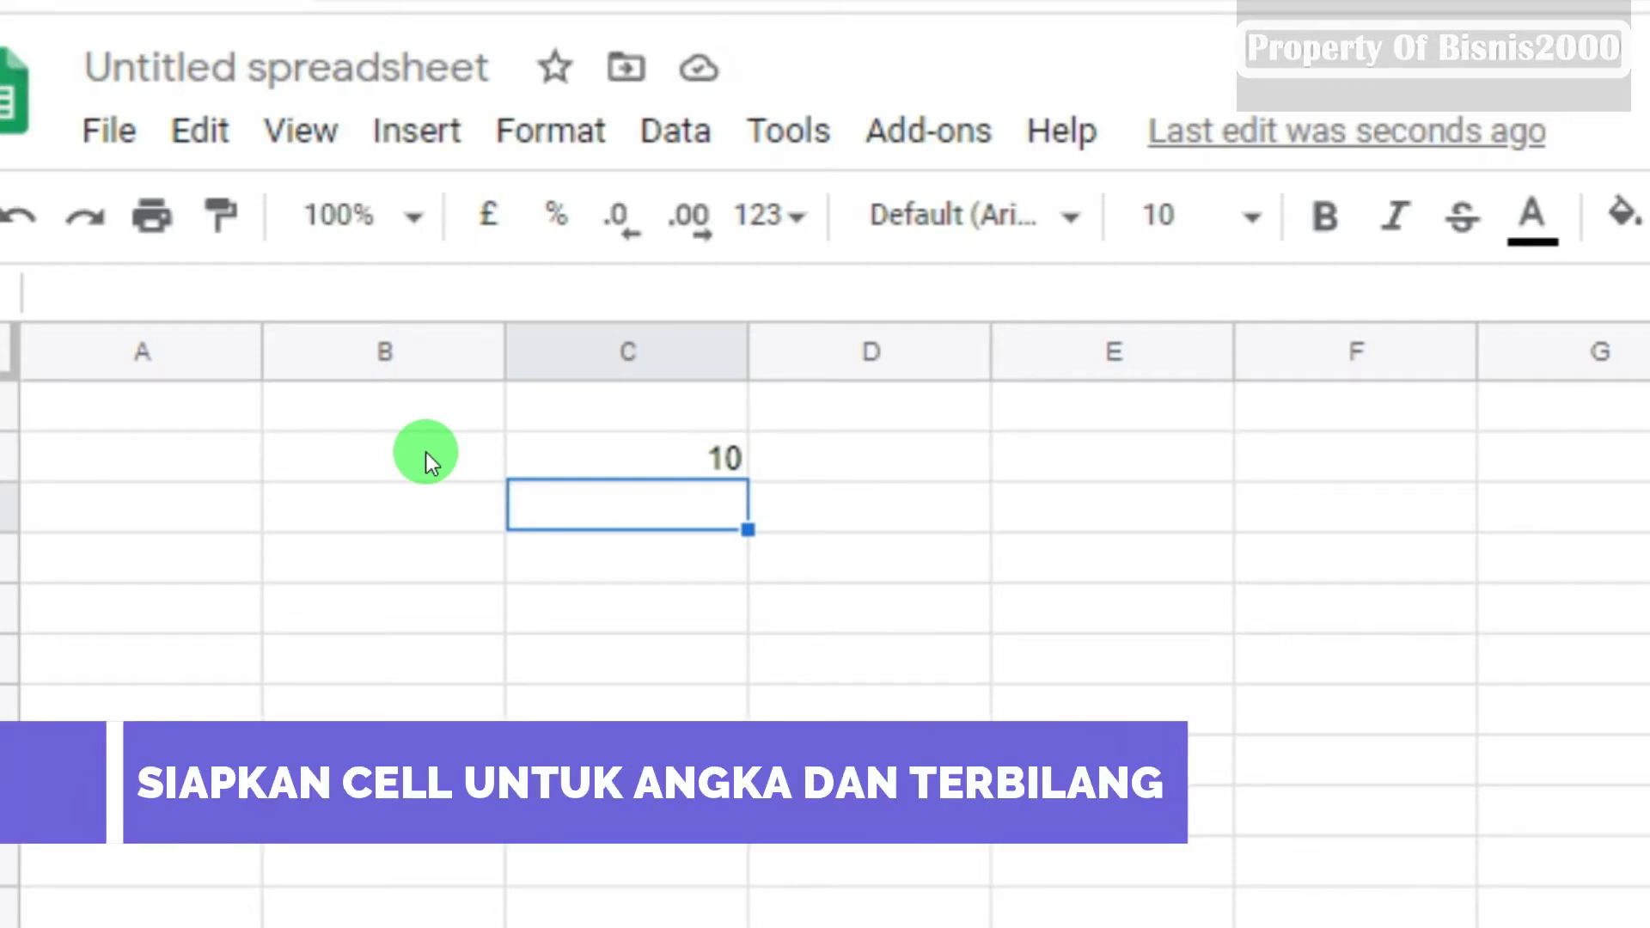
Step: Add the labels 'angka' in B2 and 'terbilang' in B3
{"action": "left_click", "coordinate": [425, 453]}
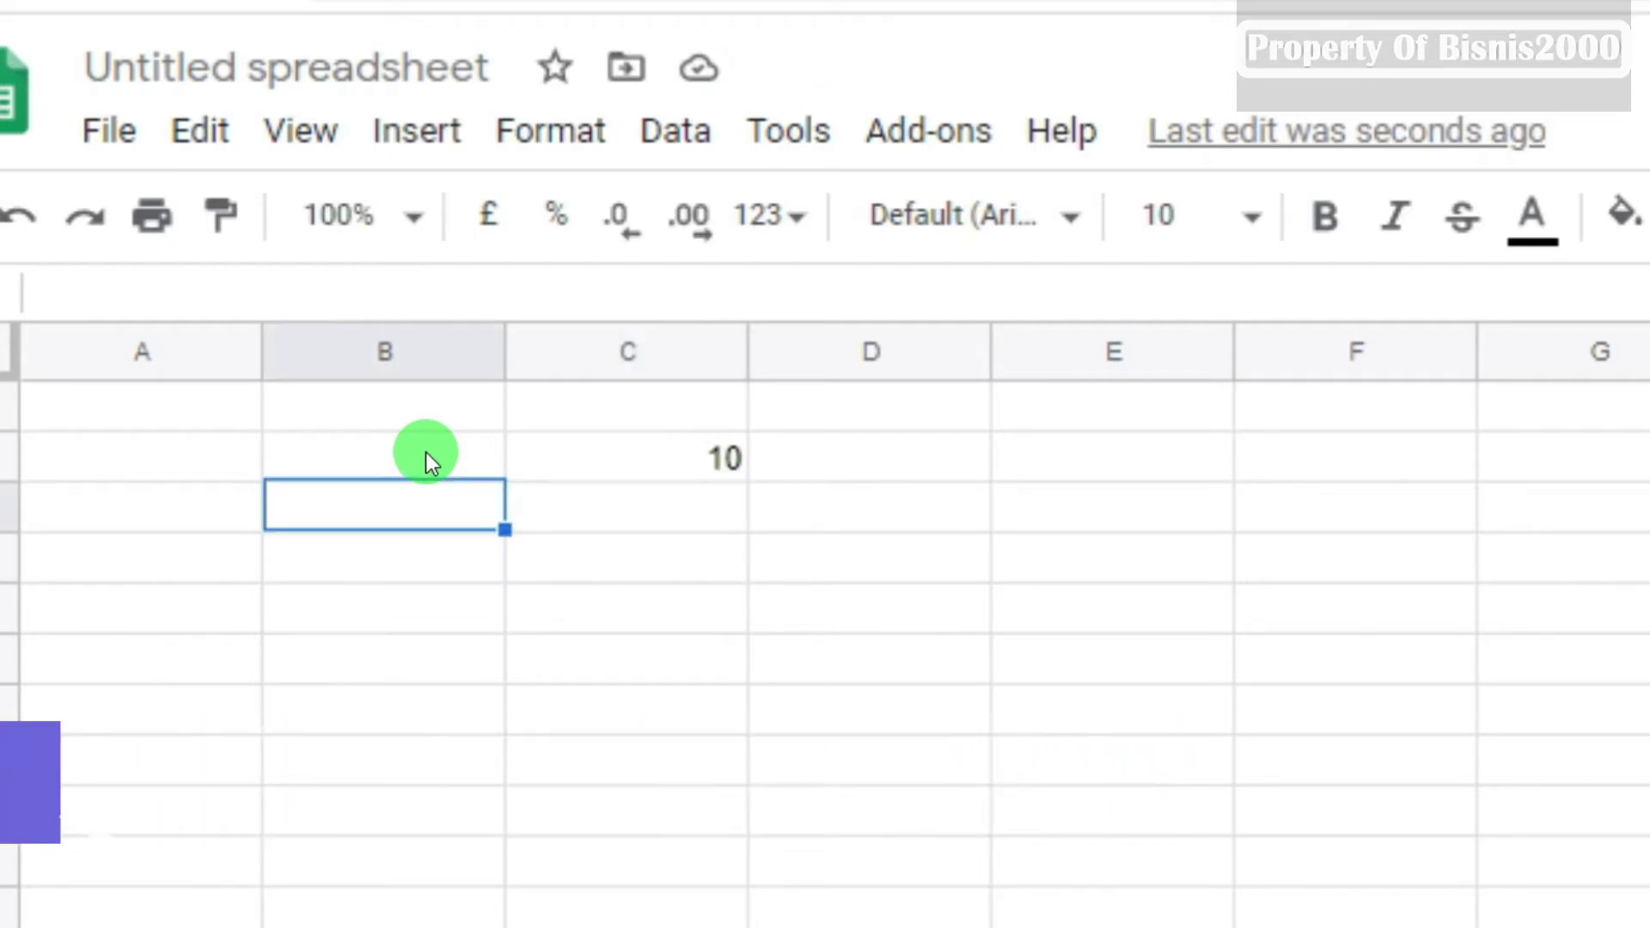
{"action": "type", "text": "an"}
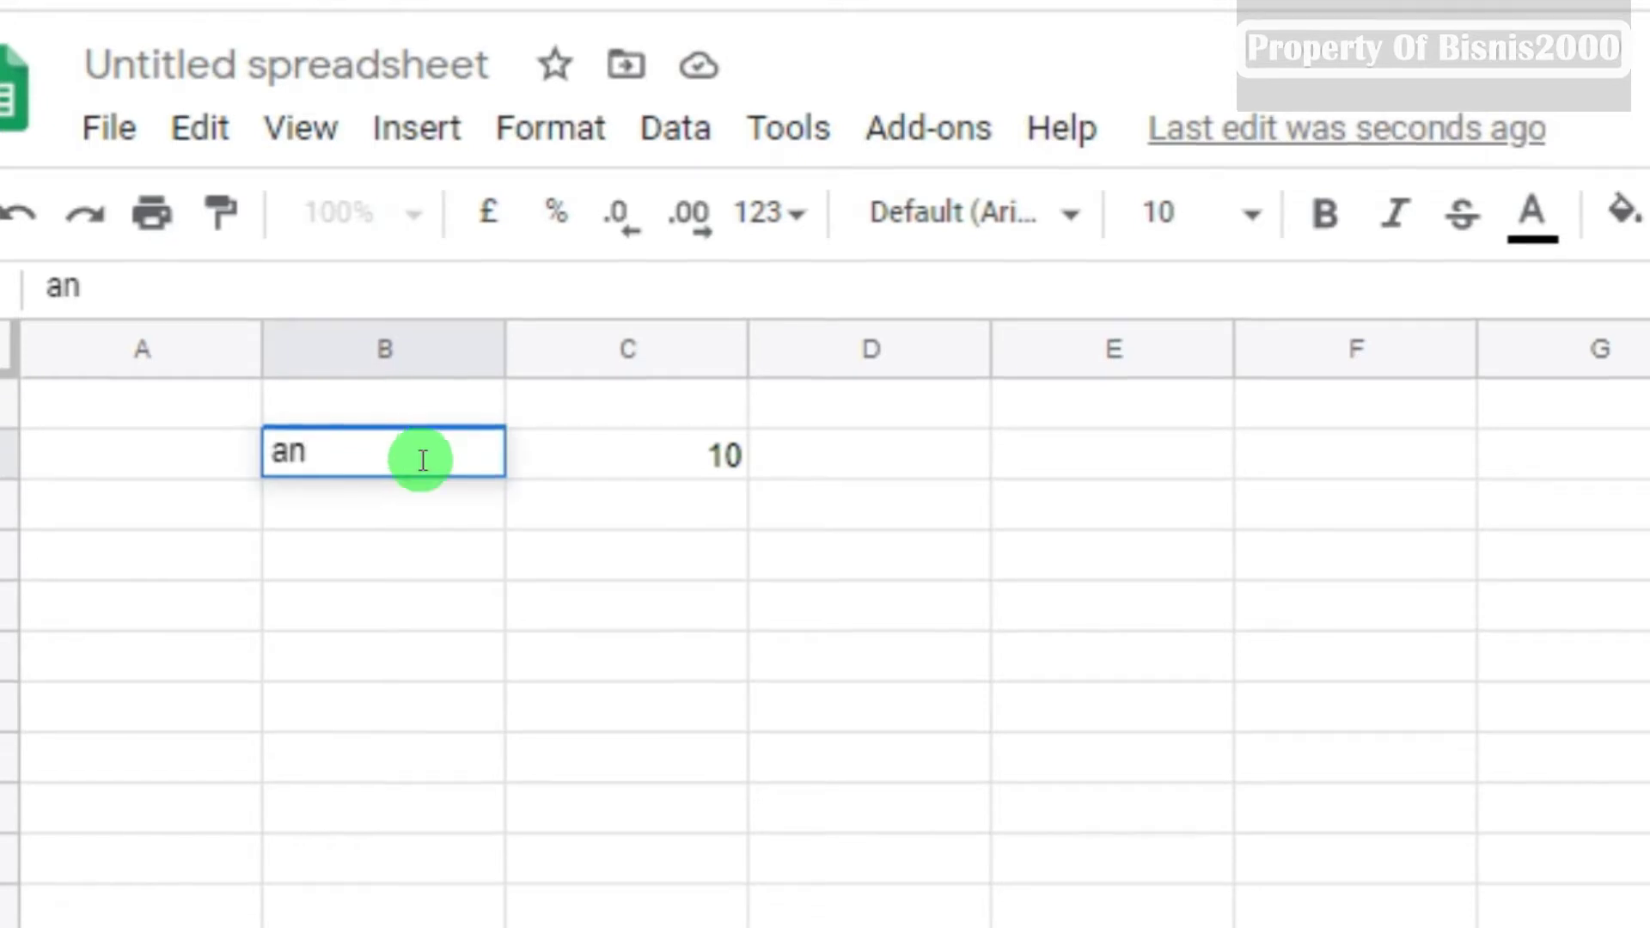
{"action": "type", "text": "gka"}
{"action": "key", "text": "Return"}
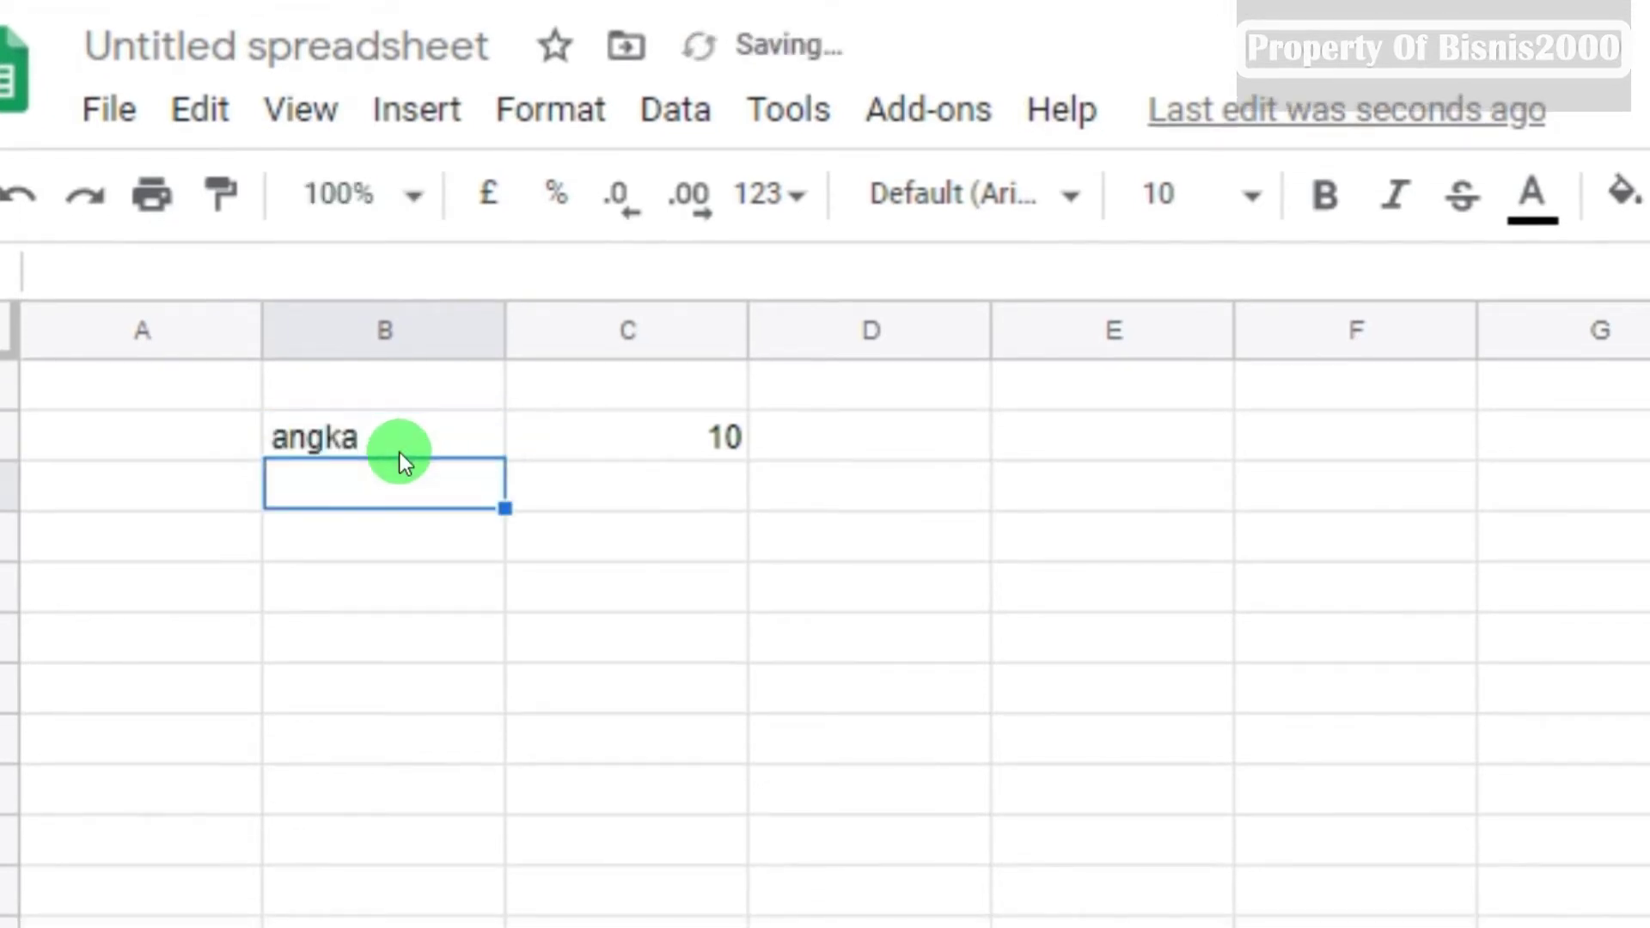
{"action": "type", "text": "ter"}
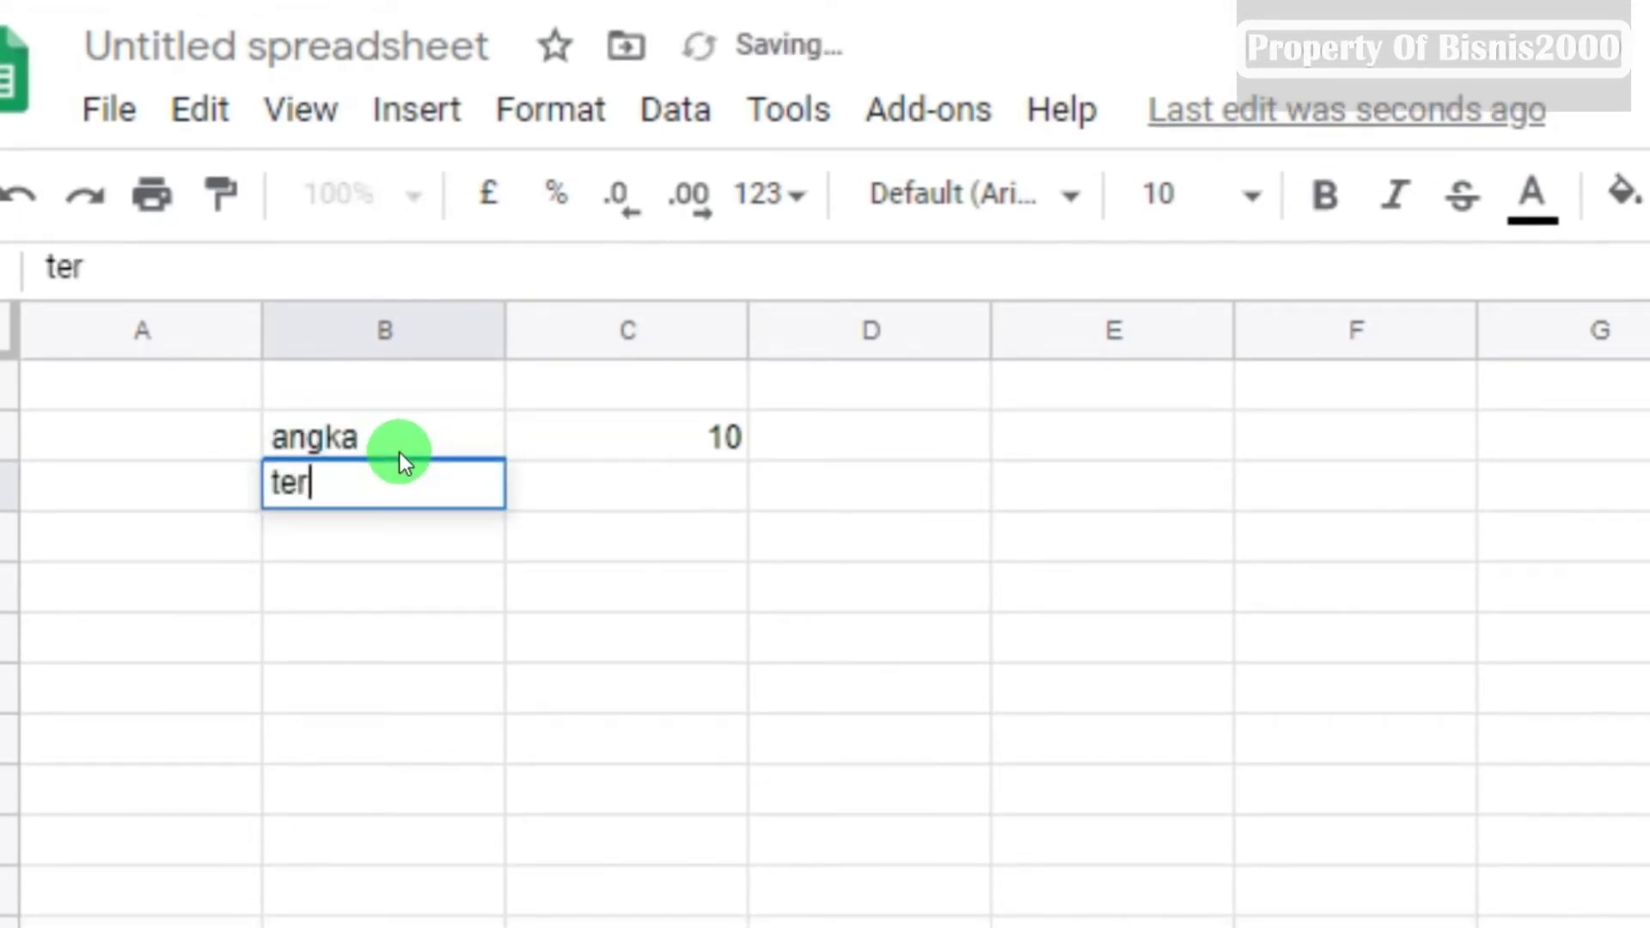
{"action": "type", "text": "bilan"}
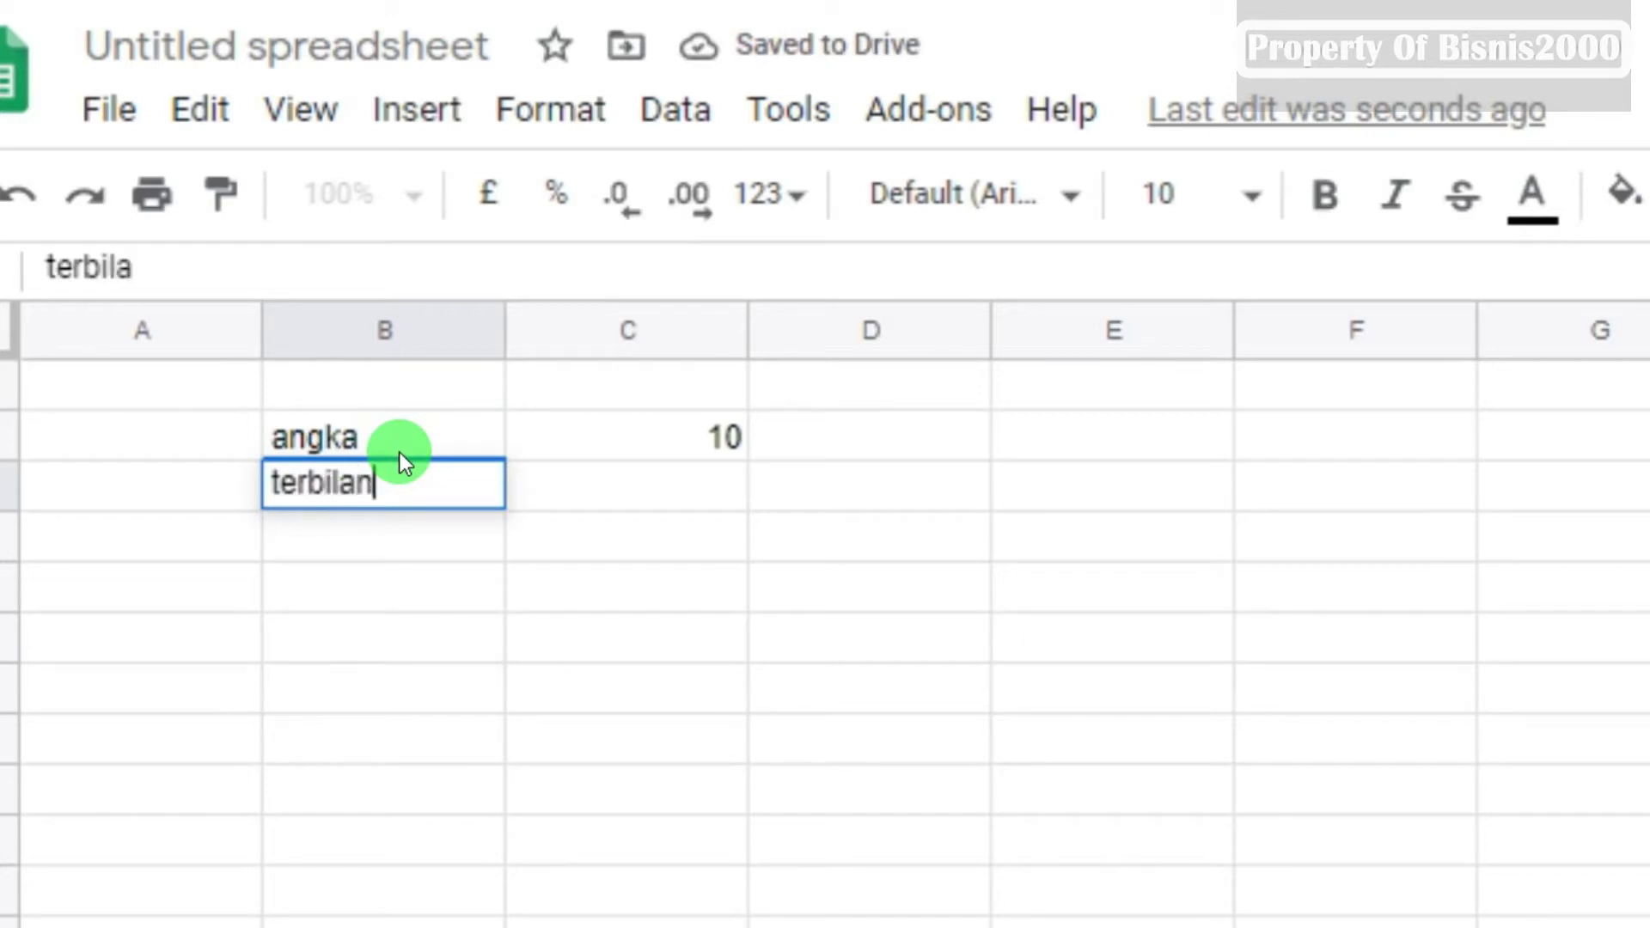
{"action": "type", "text": "g"}
{"action": "key", "text": "Return"}
{"action": "key", "text": "Up"}
{"action": "key", "text": "Right"}
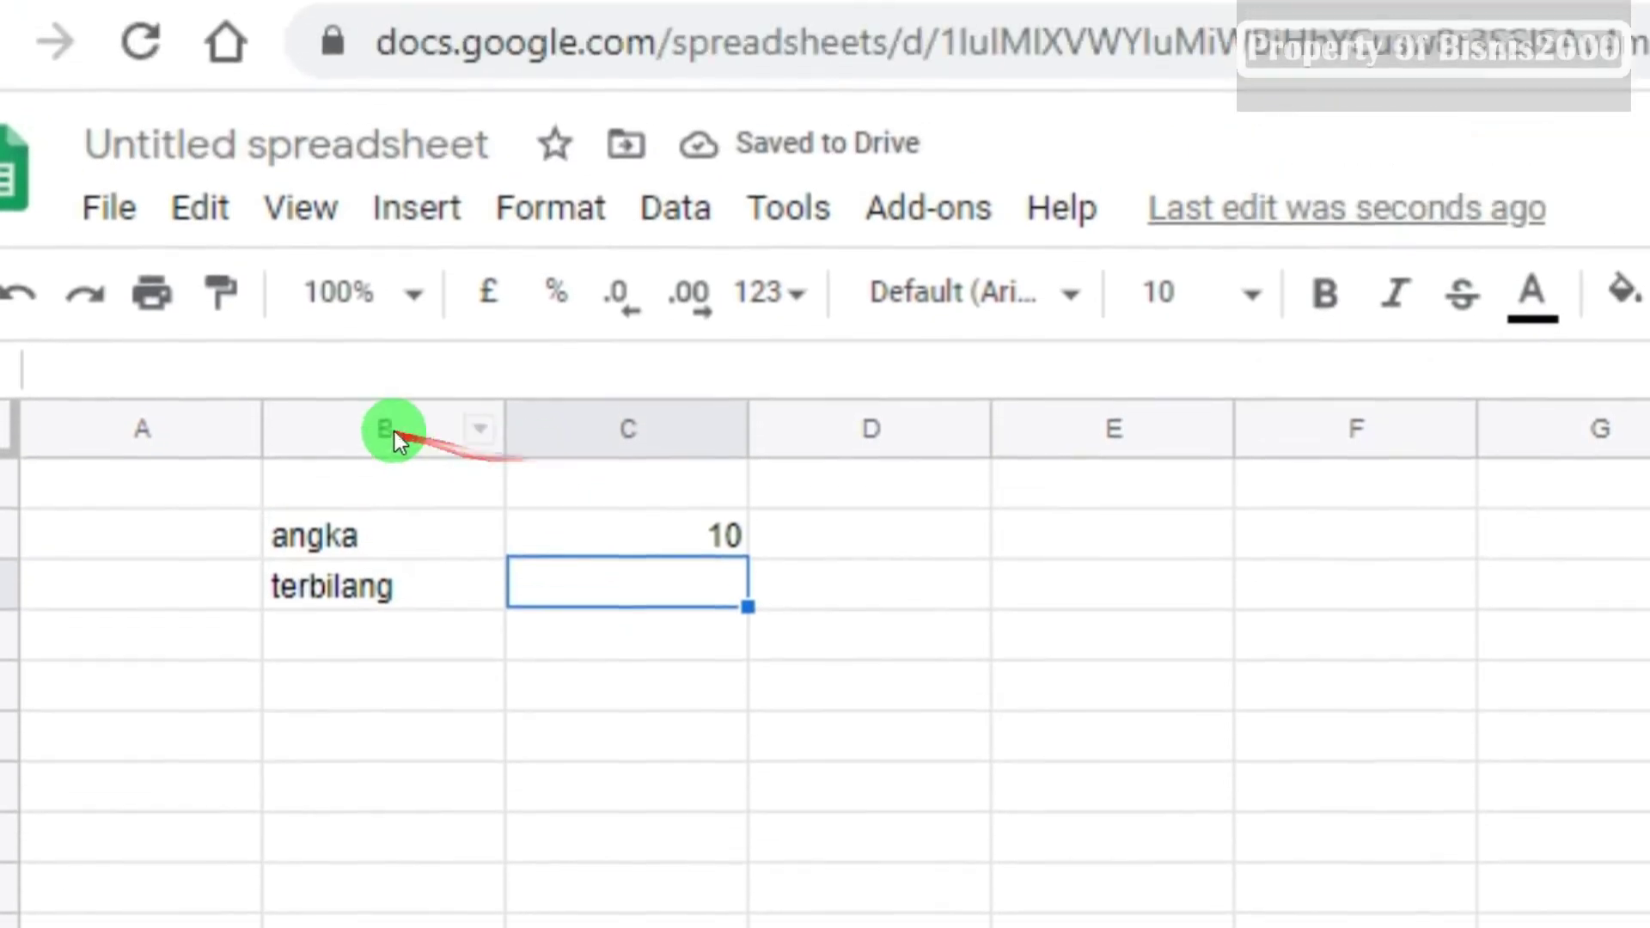
{"action": "left_click", "coordinate": [390, 448]}
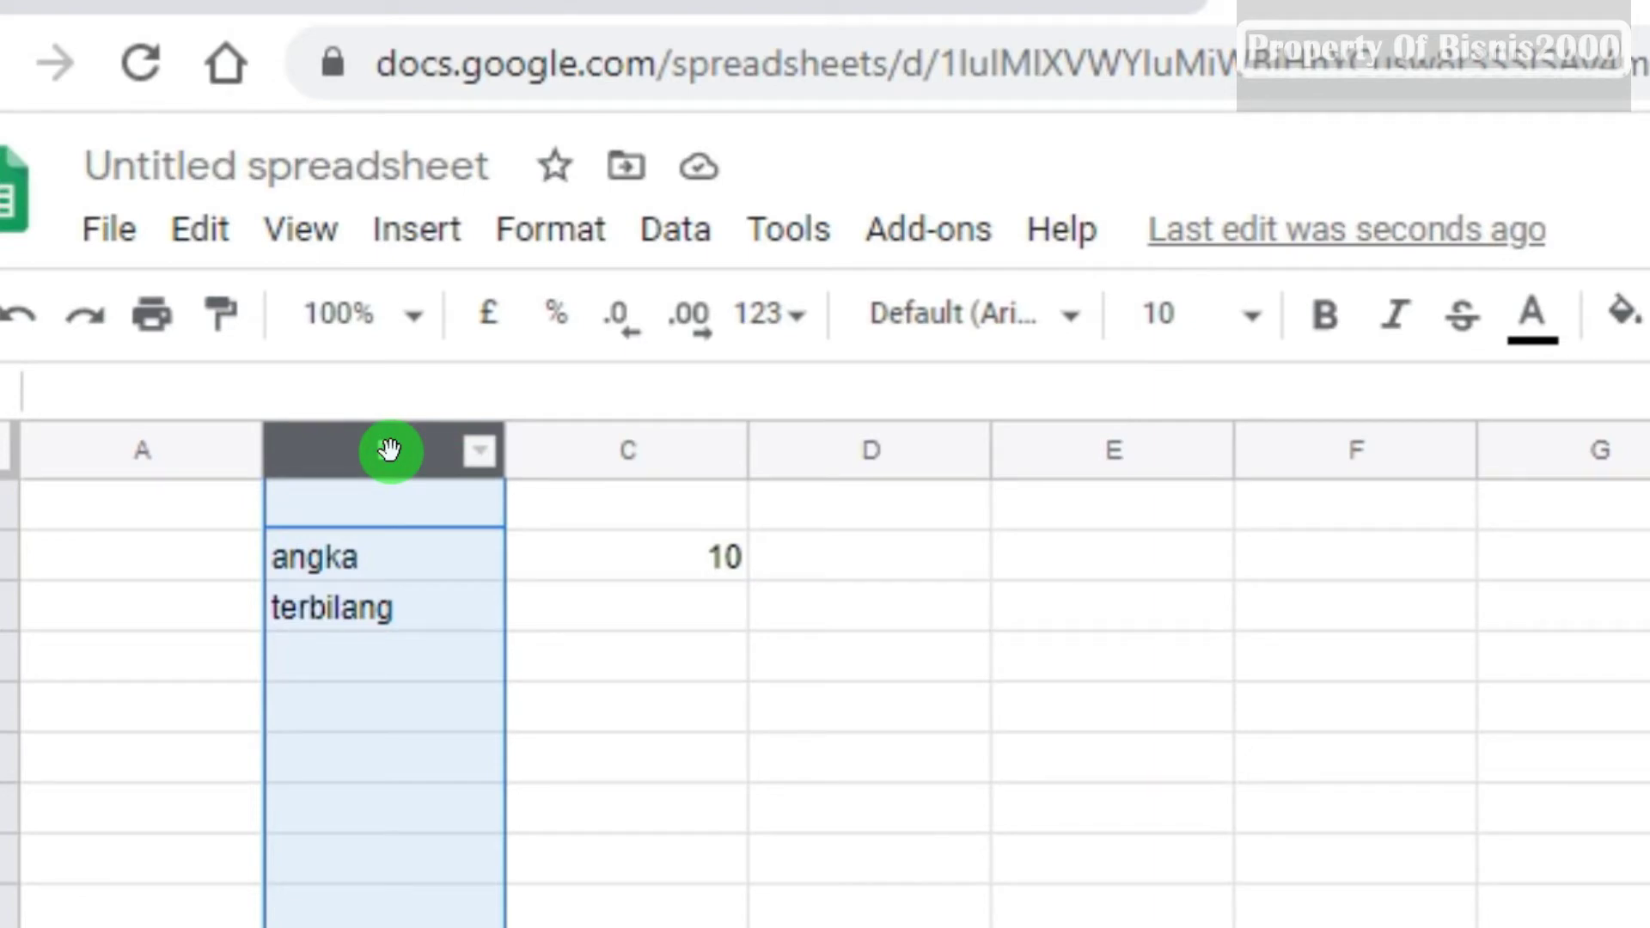
Step: Set the font size of columns B and C to 36
{"action": "key", "text": "shift+Right"}
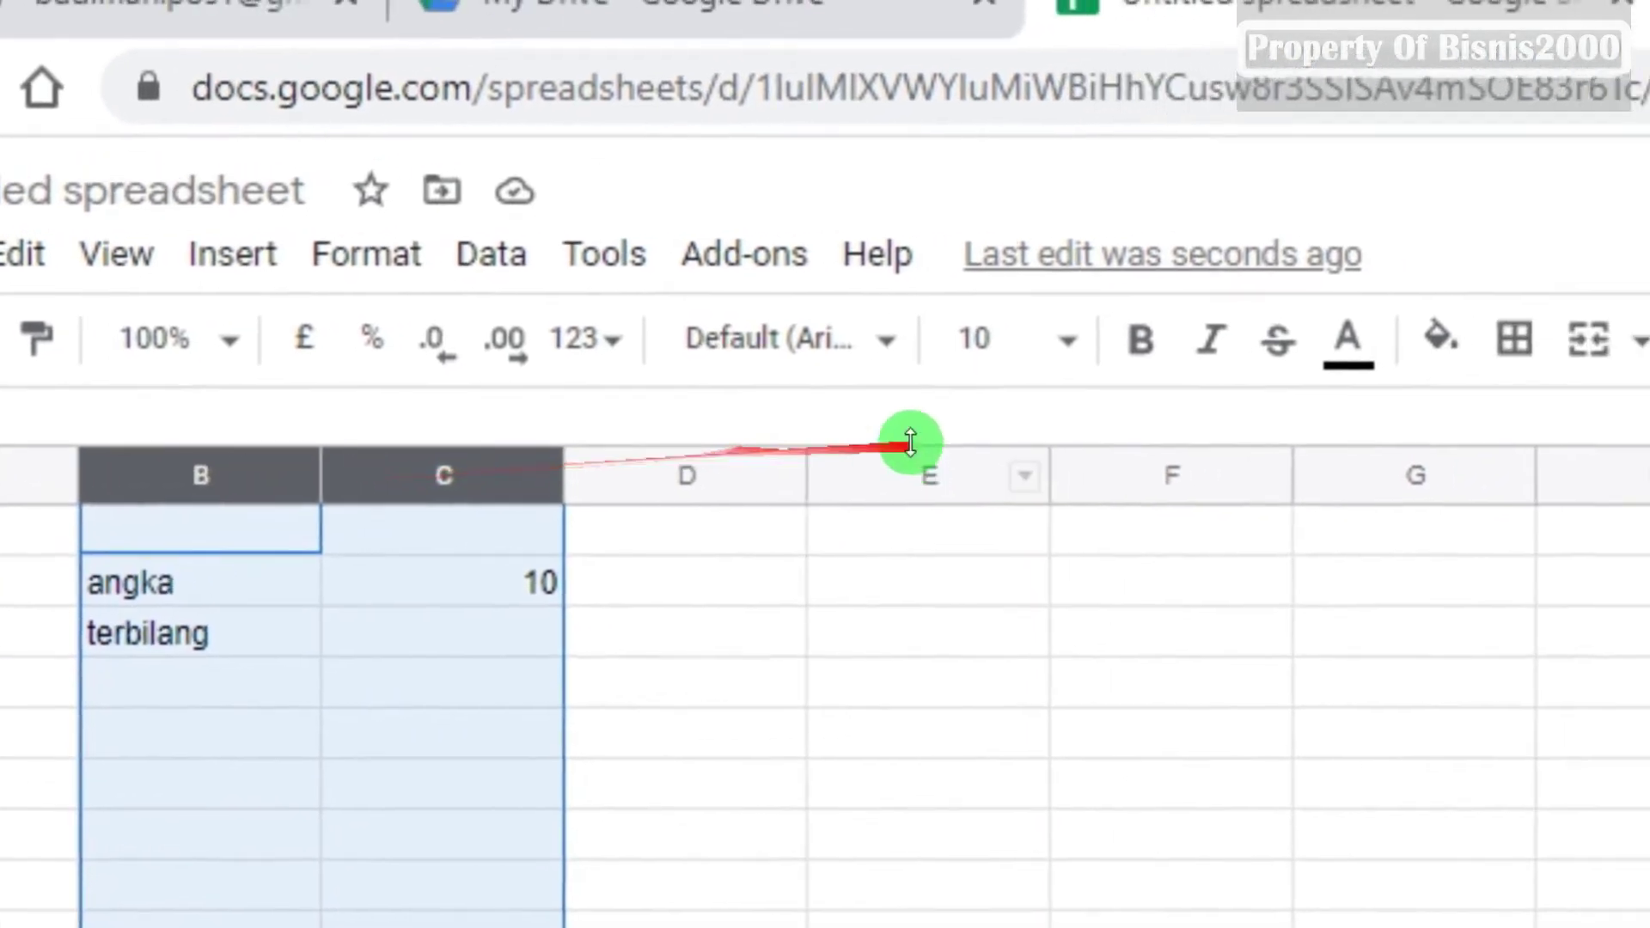
{"action": "left_click", "coordinate": [1251, 323]}
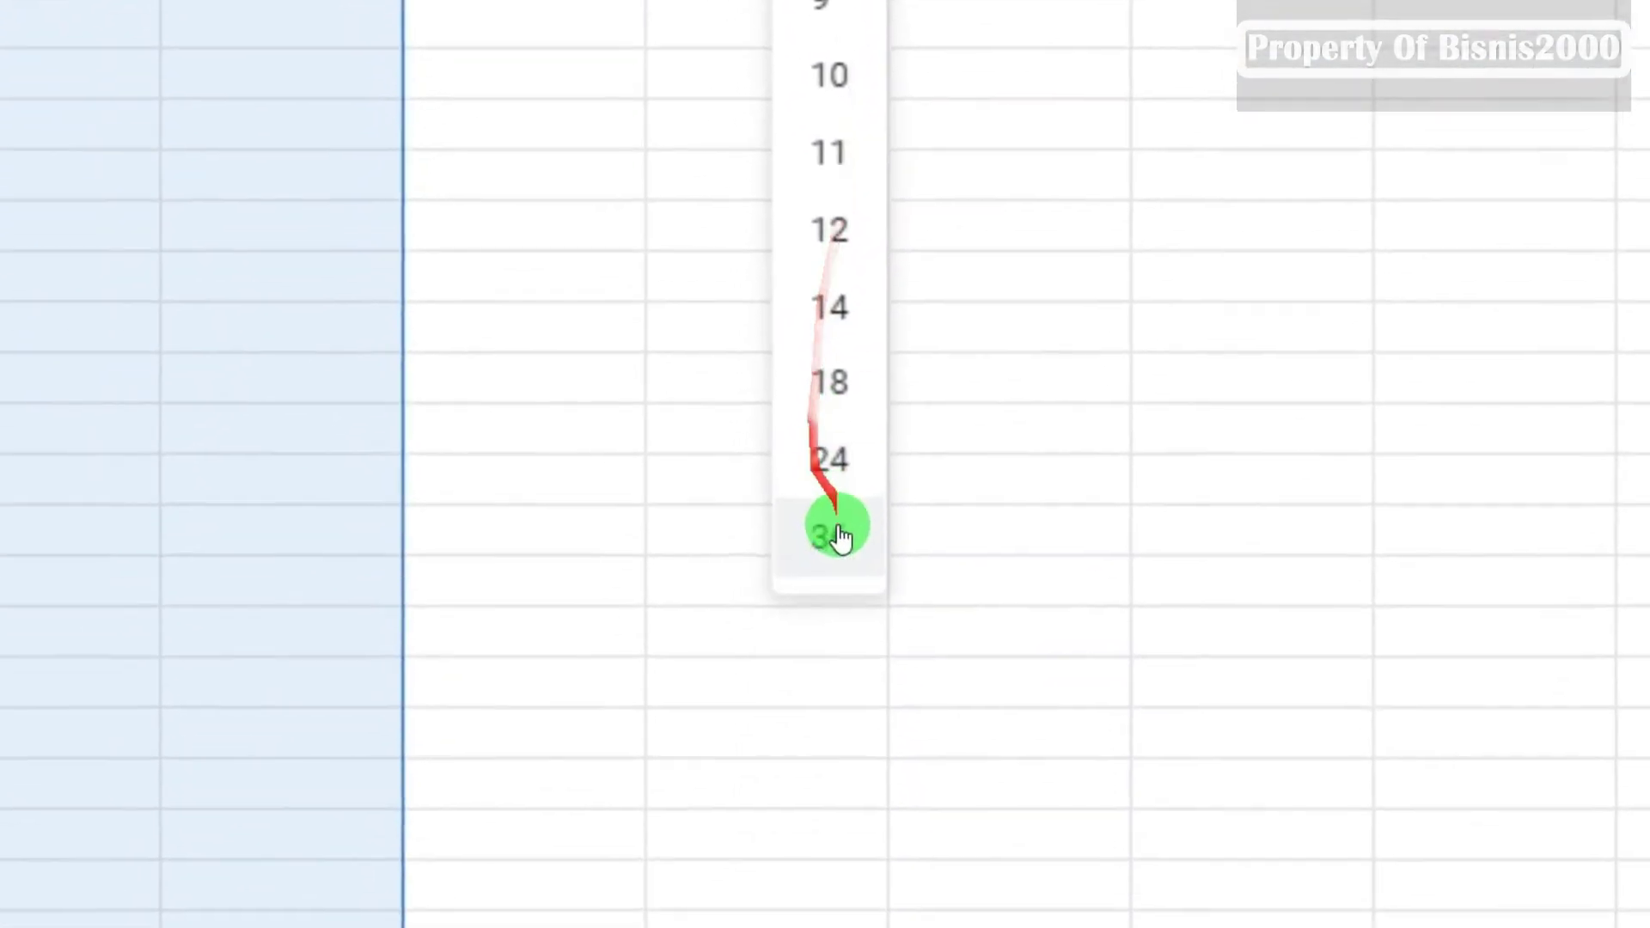
{"action": "left_click", "coordinate": [827, 462]}
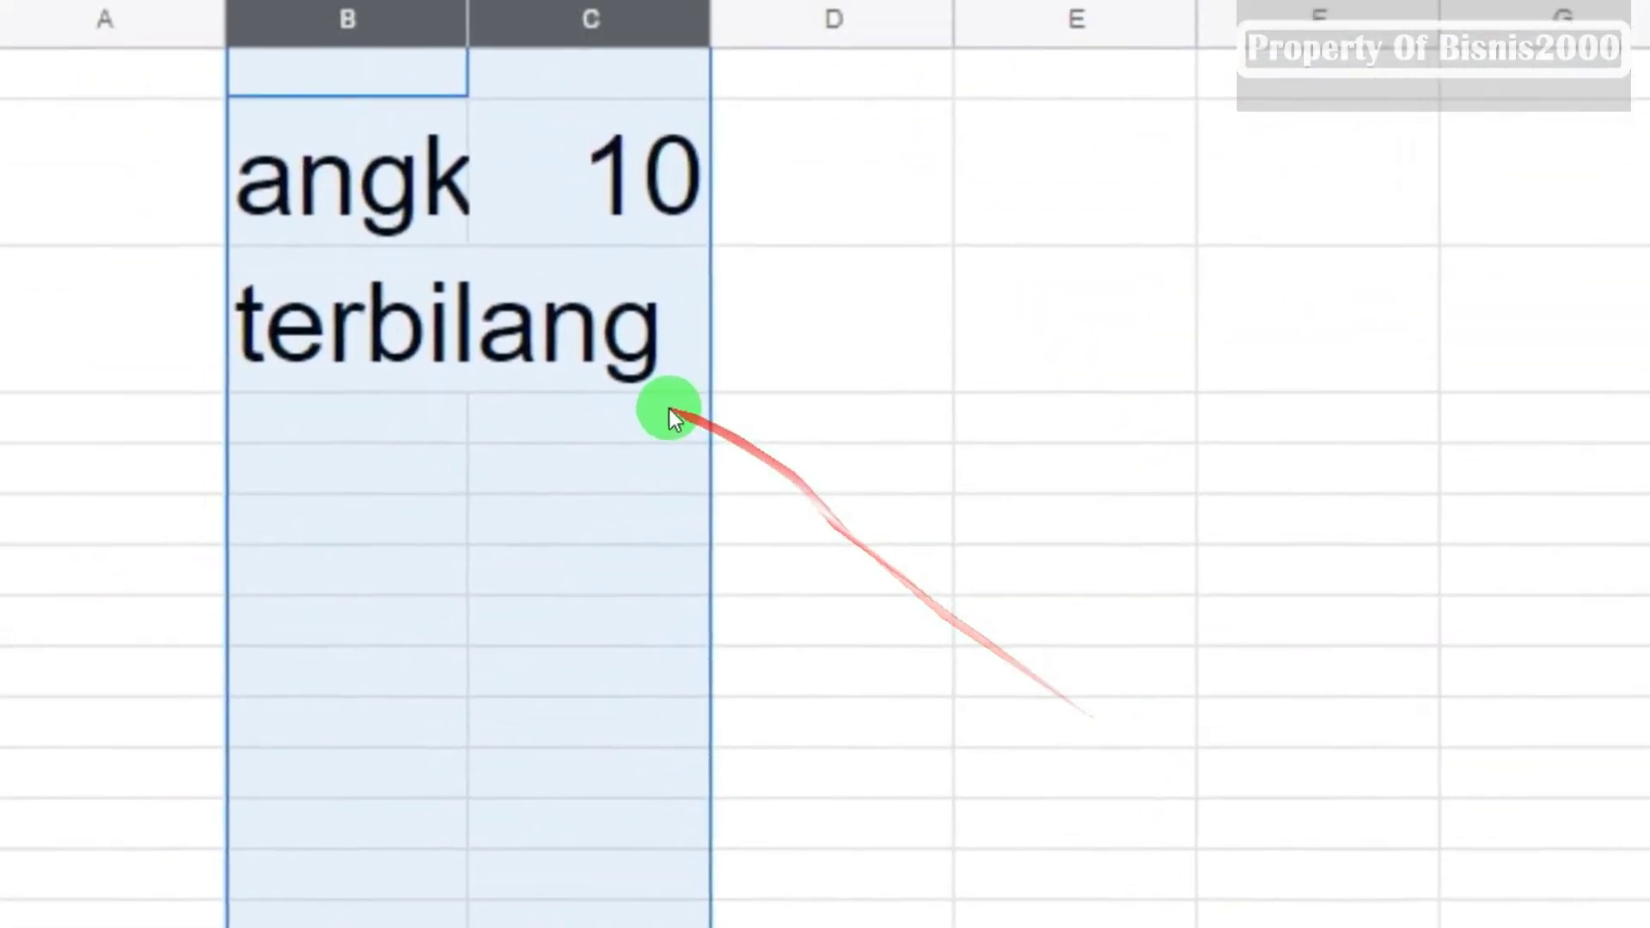
{"action": "left_click", "coordinate": [701, 457]}
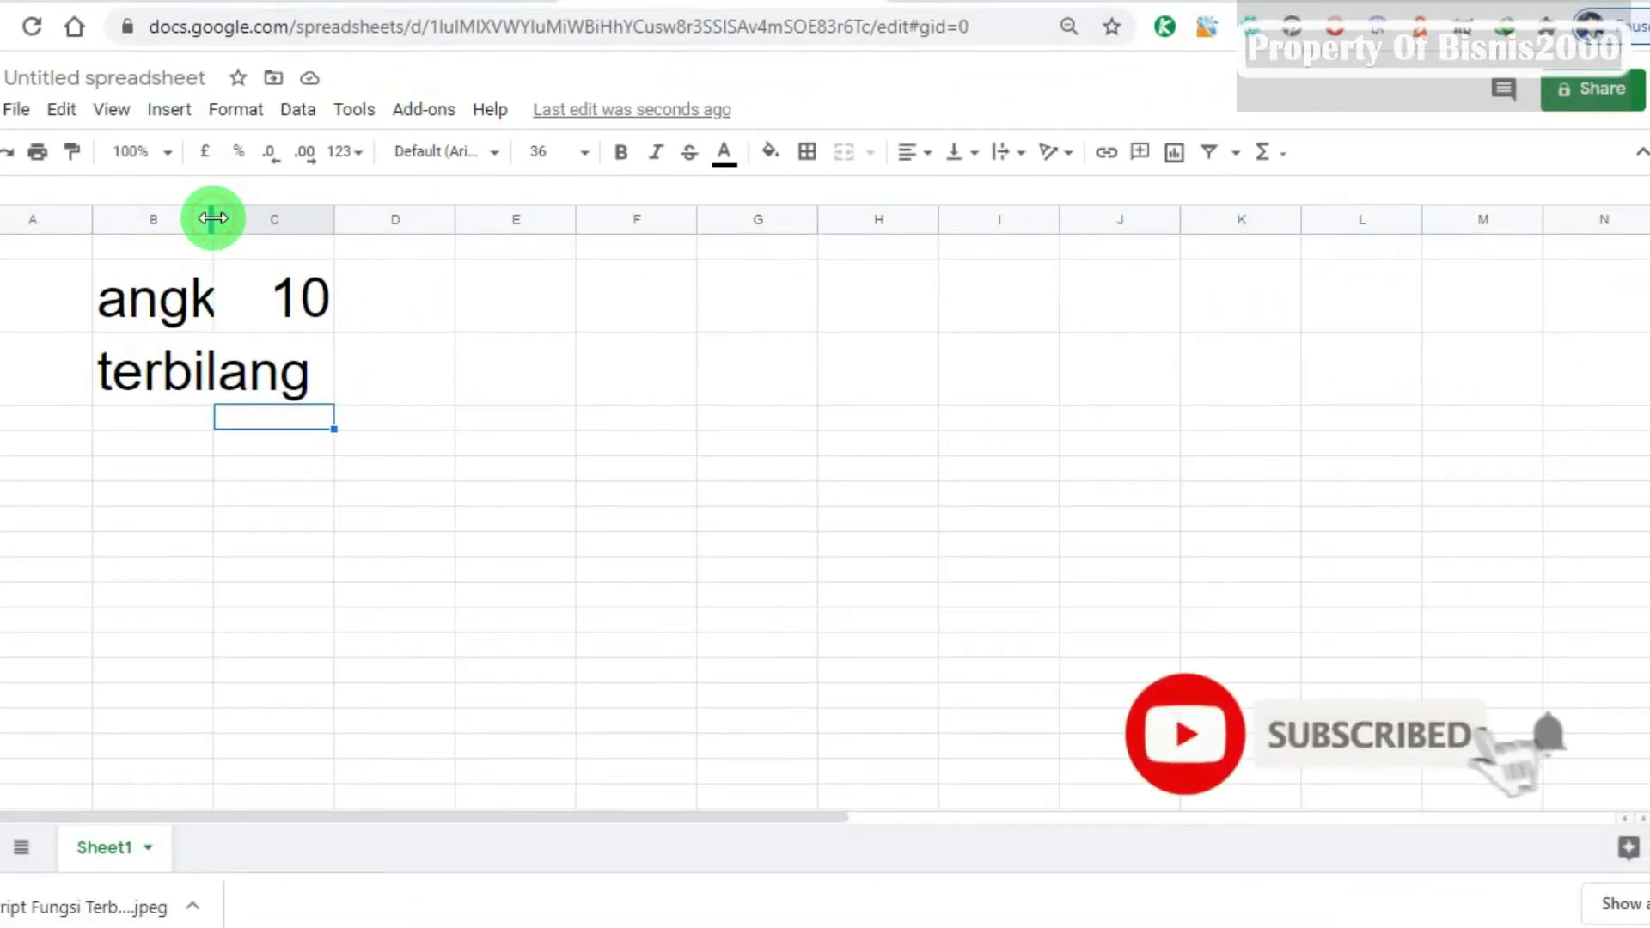
Step: Auto-fit column B to 'terbilang' and widen column C well beyond its contents
{"action": "double_click", "coordinate": [213, 219]}
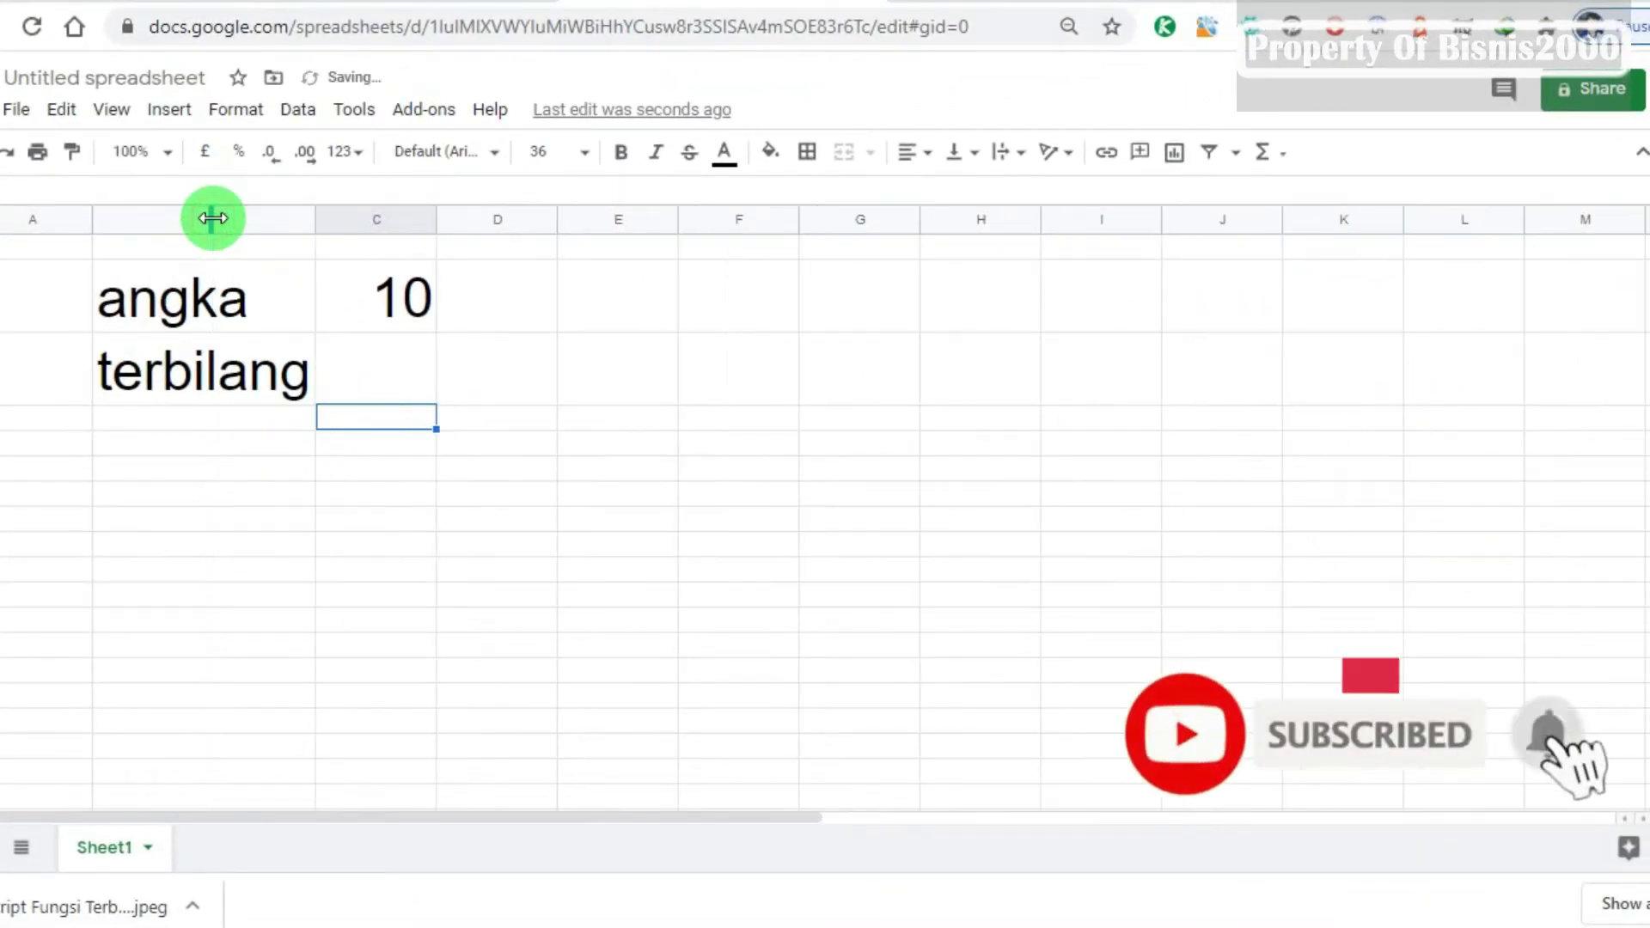
{"action": "double_click", "coordinate": [435, 222]}
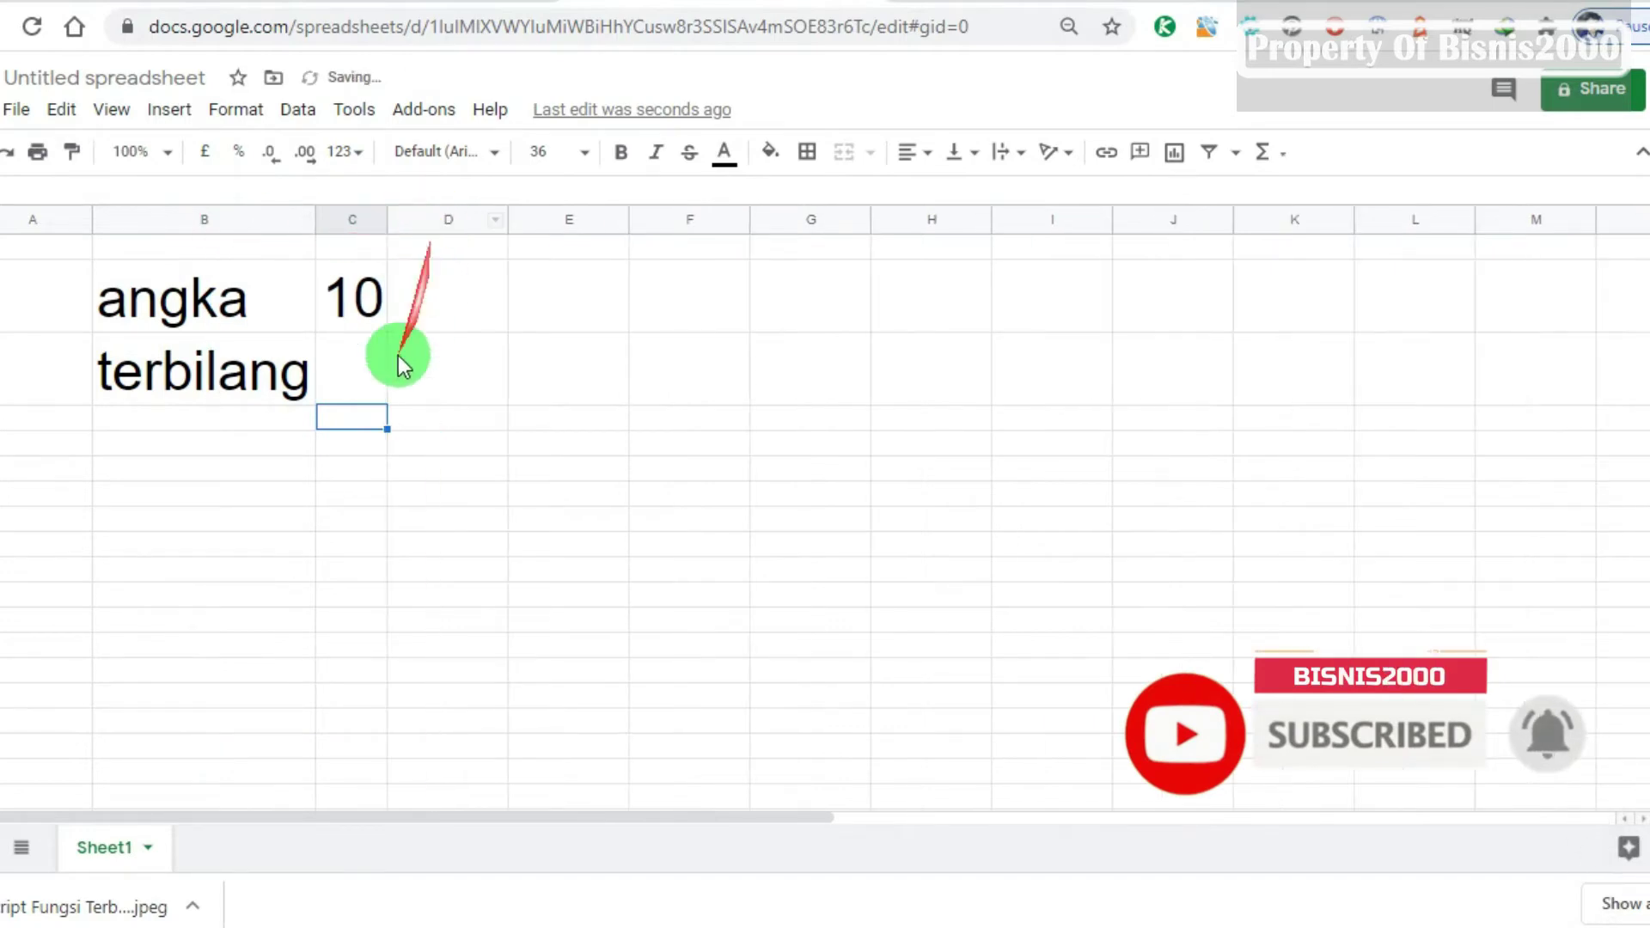
{"action": "left_click_drag", "start_coordinate": [389, 221], "coordinate": [710, 221]}
Step: Enter =terbilang(C2) in C3, which returns a #NAME? unknown-function error
{"action": "left_click", "coordinate": [507, 378]}
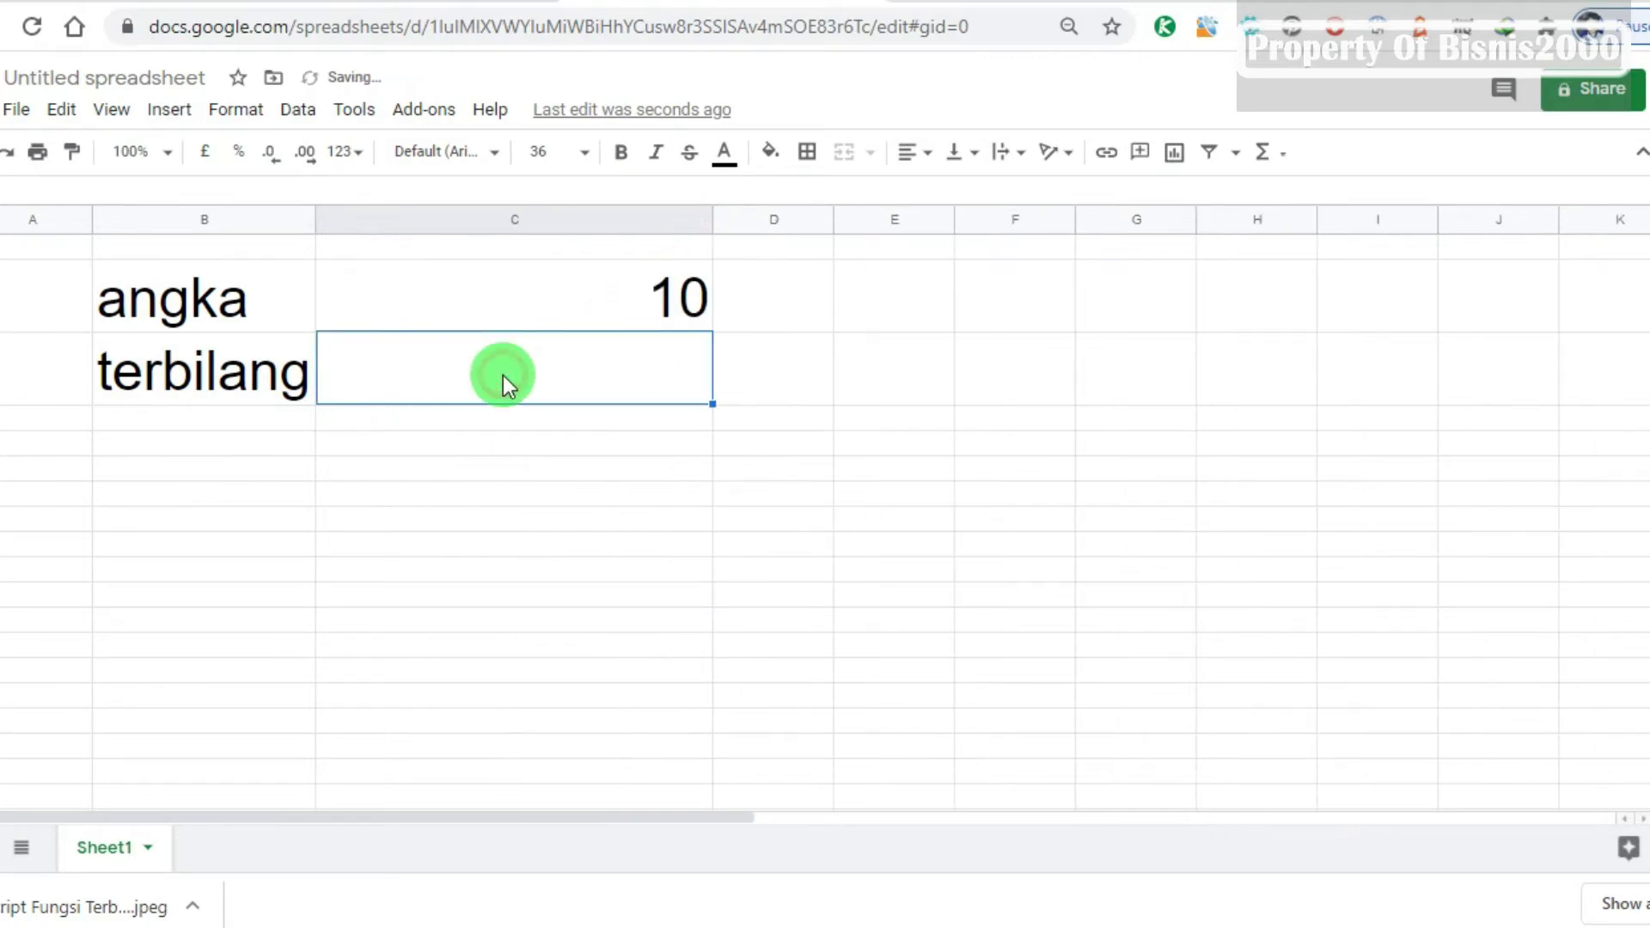
{"action": "type", "text": "="}
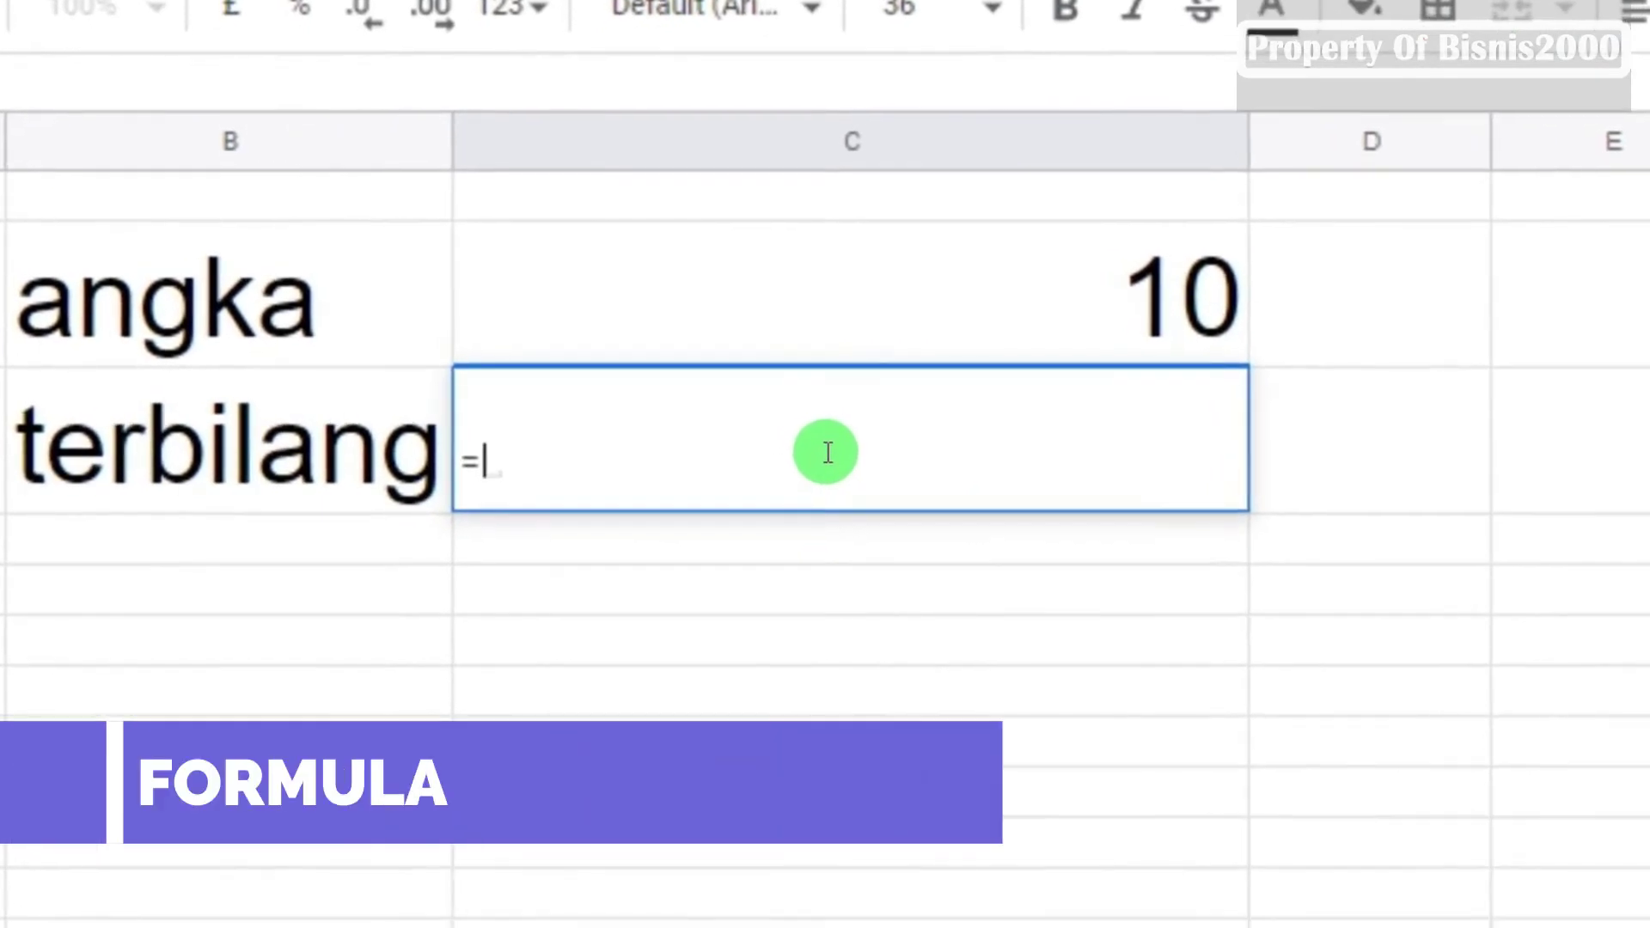
{"action": "type", "text": "te"}
{"action": "type", "text": "rbi"}
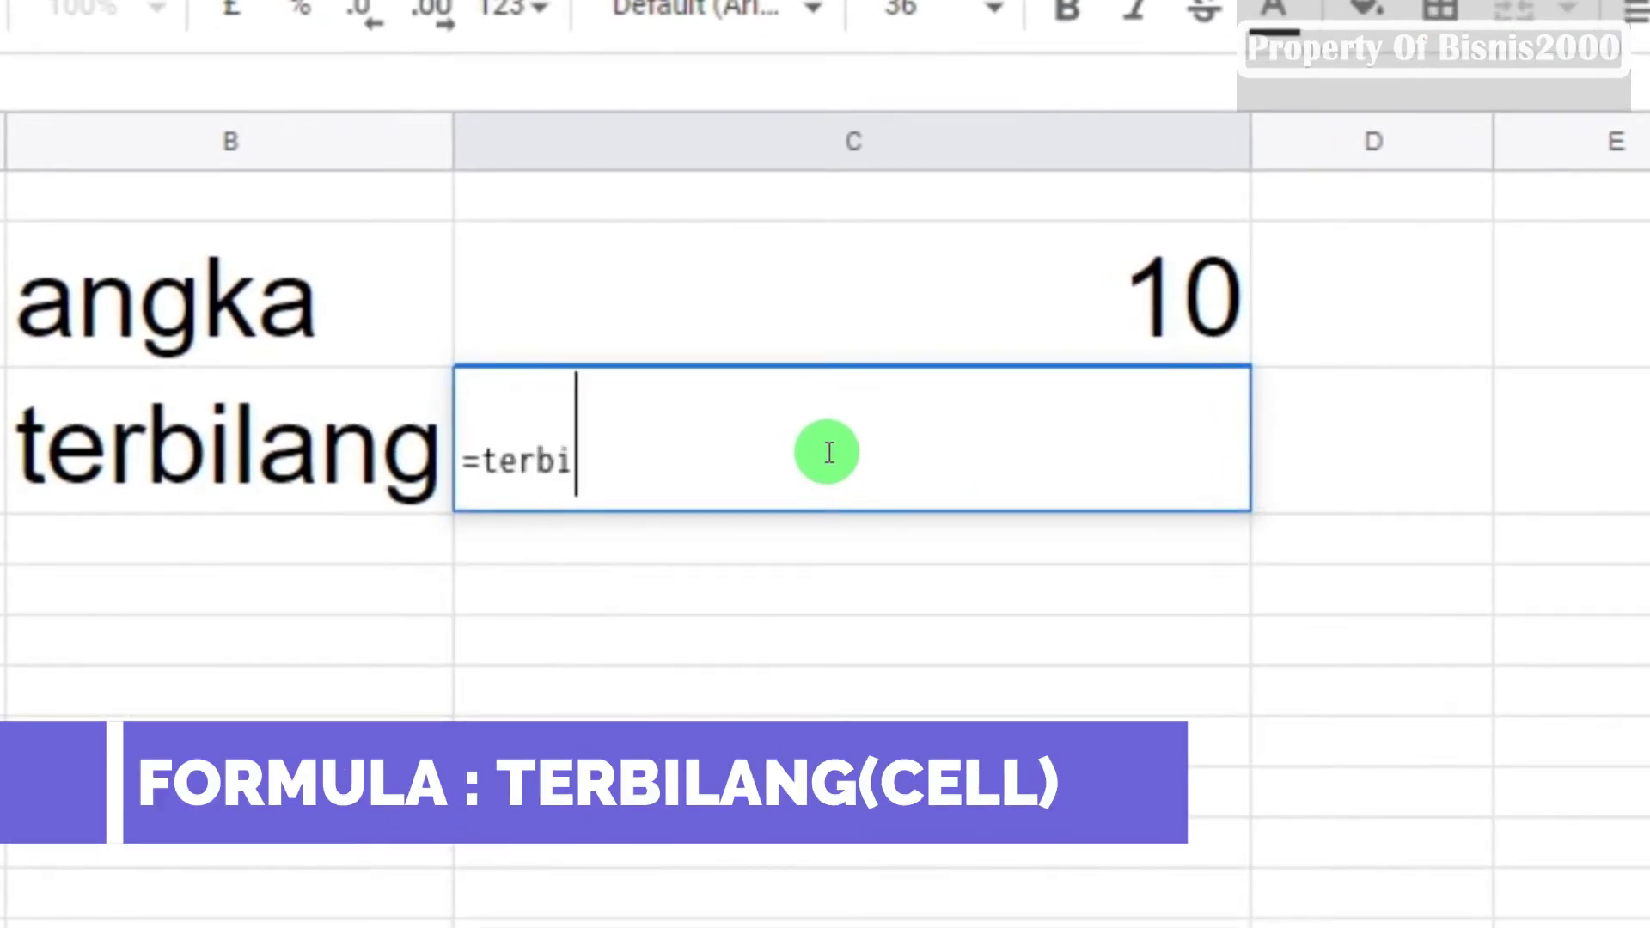
{"action": "type", "text": "lang"}
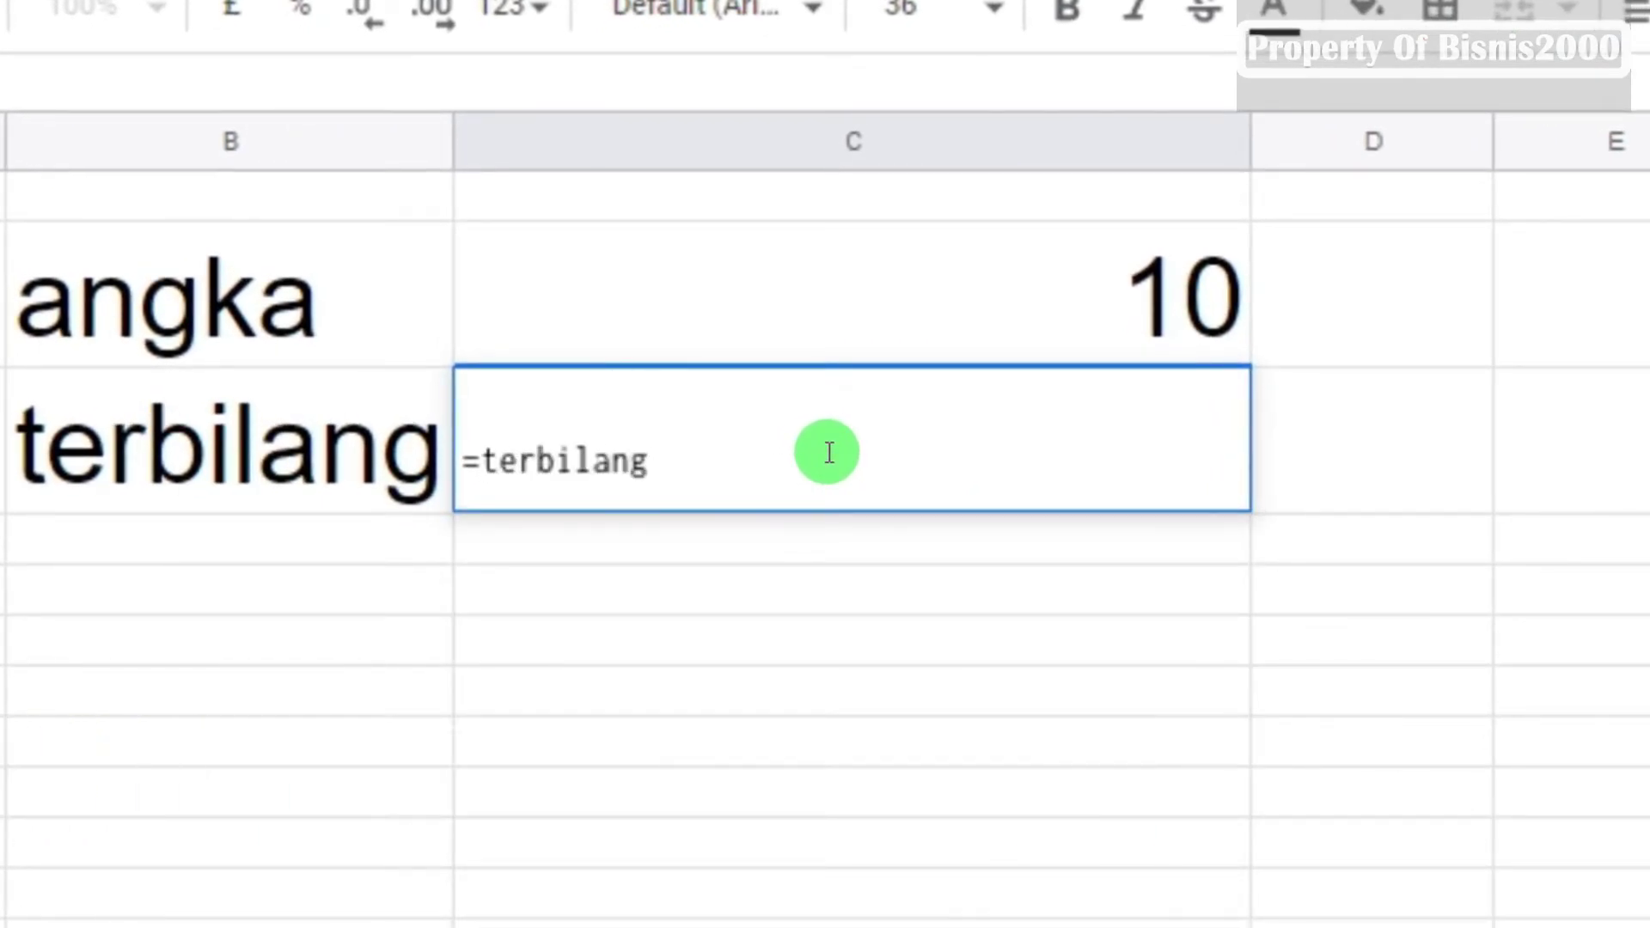
{"action": "type", "text": "("}
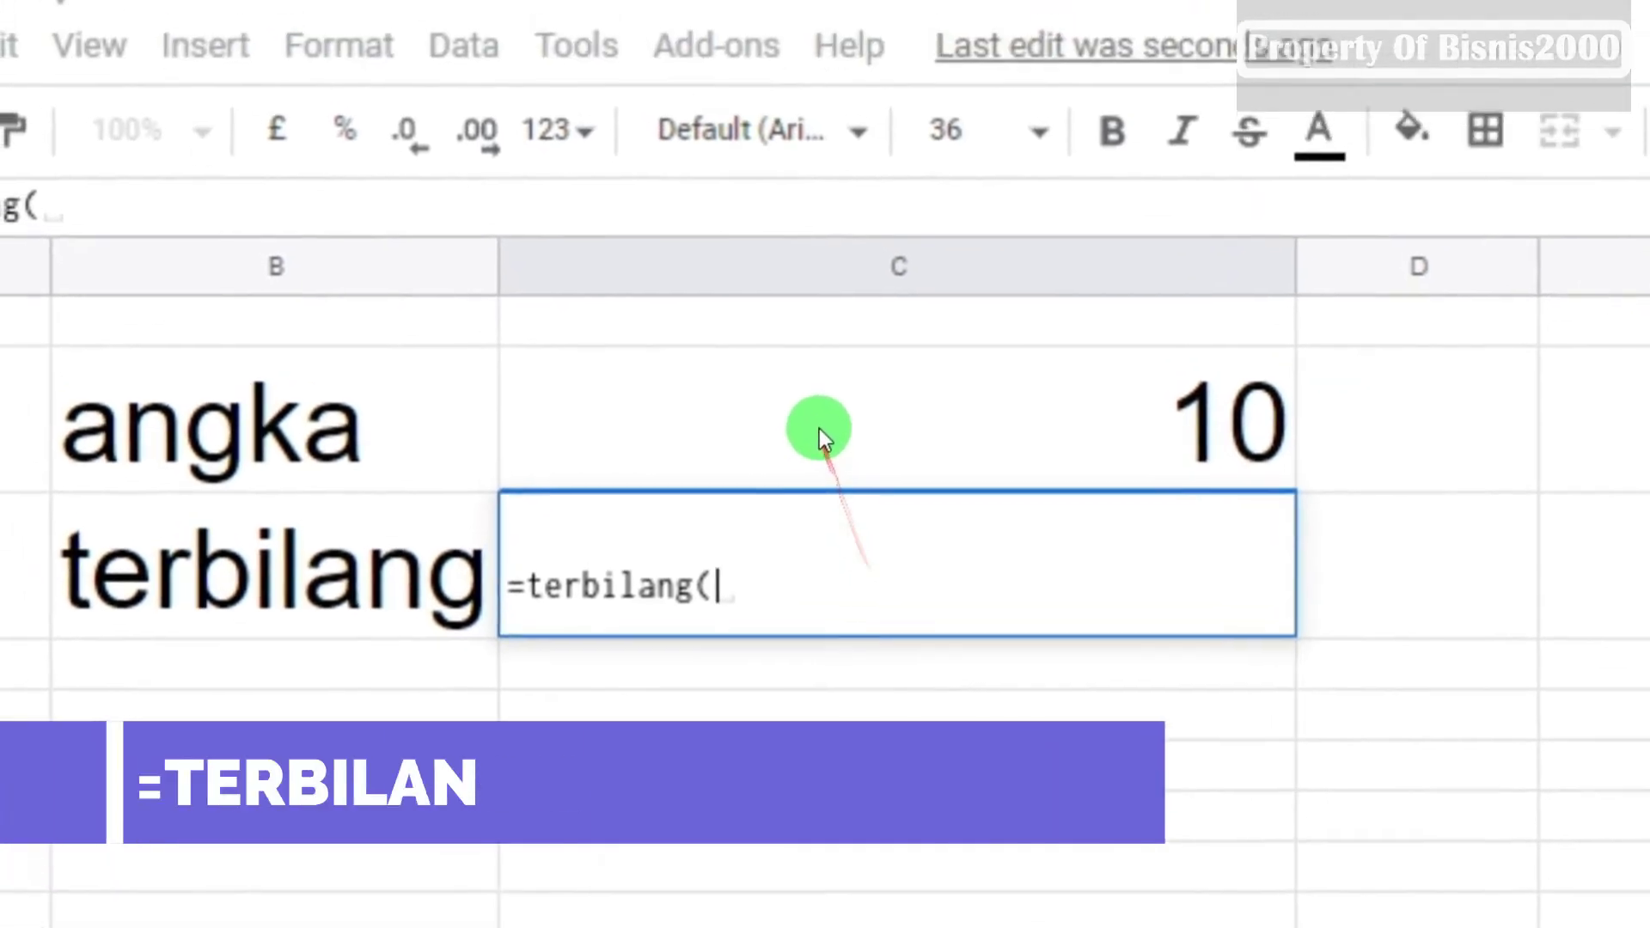
{"action": "left_click", "coordinate": [774, 305]}
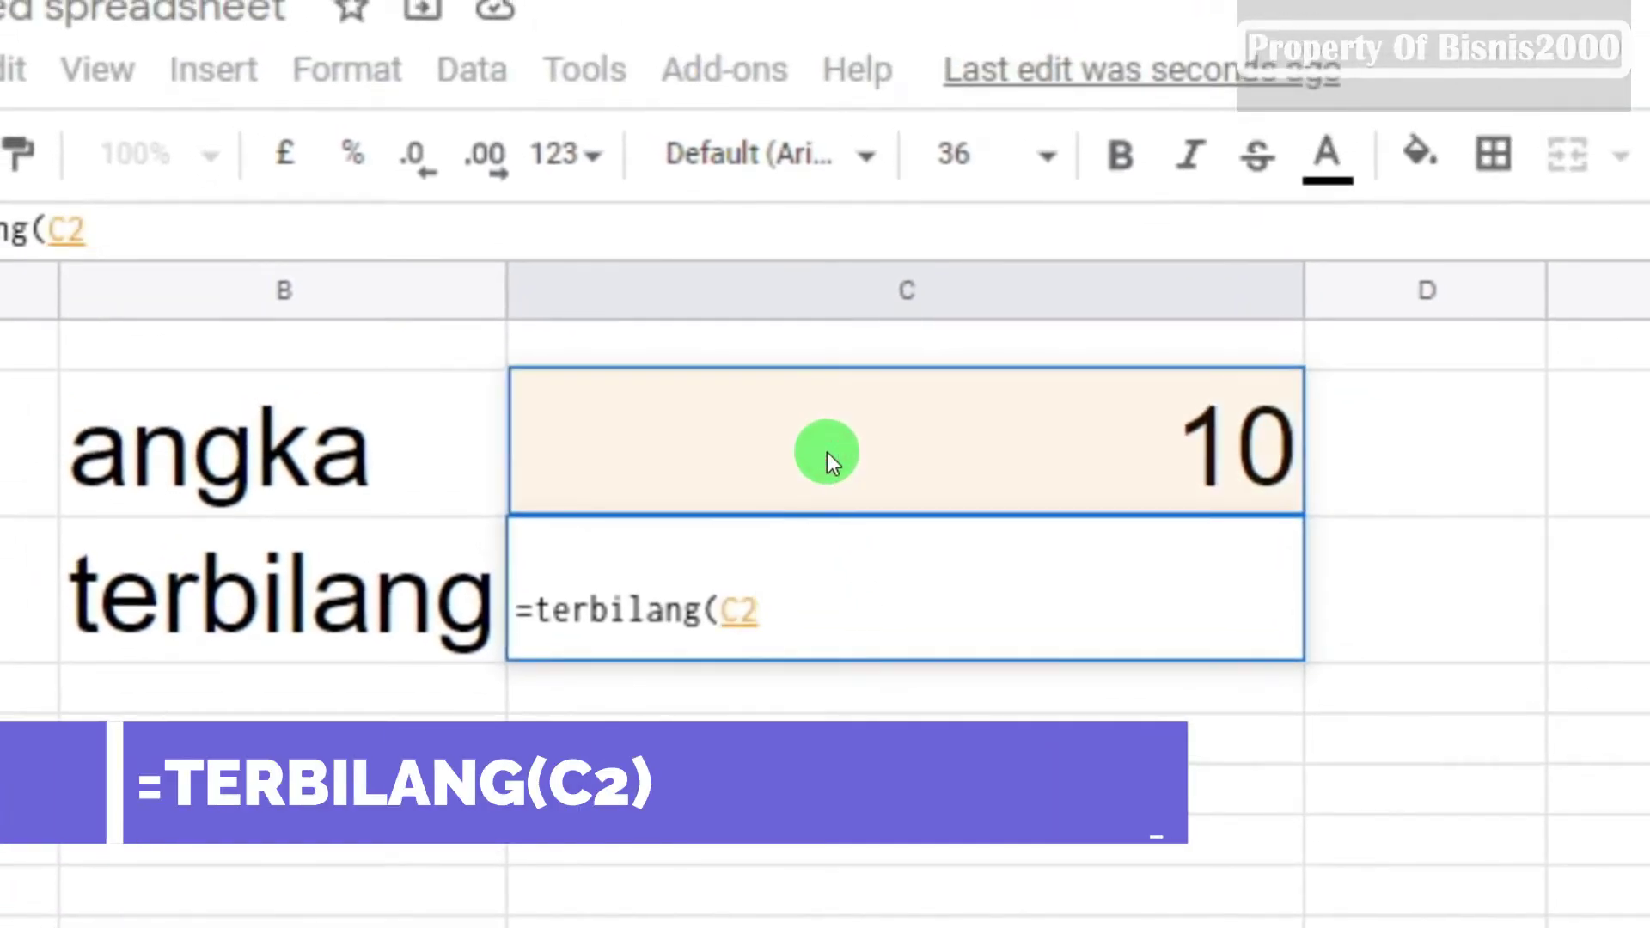
{"action": "type", "text": ")"}
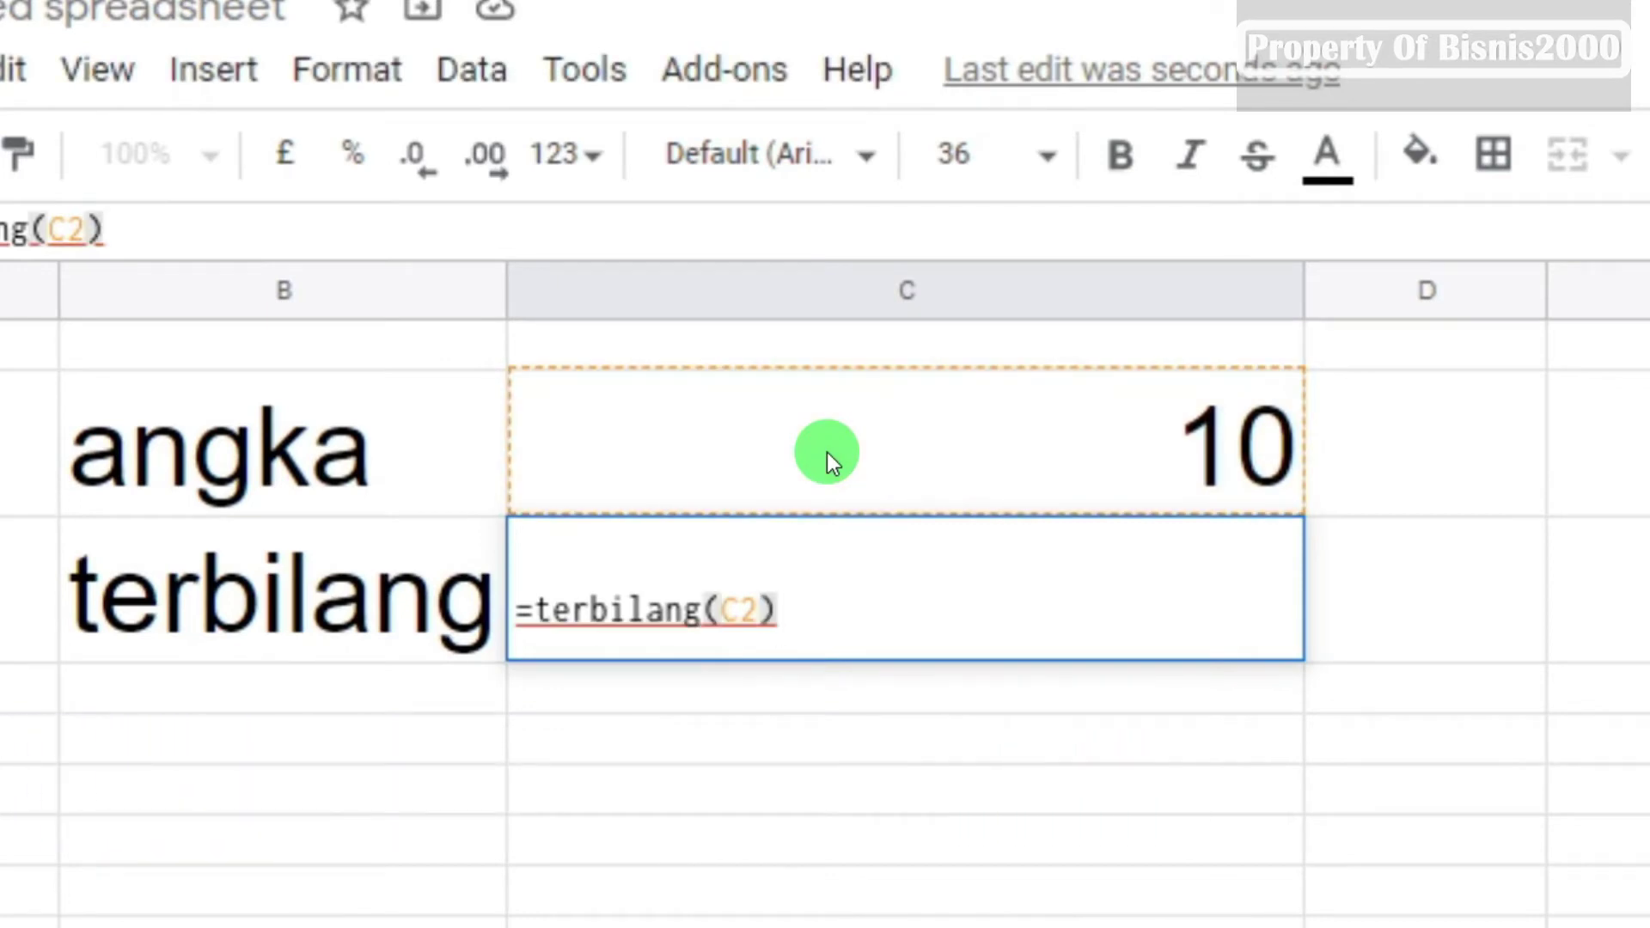
{"action": "key", "text": "Return"}
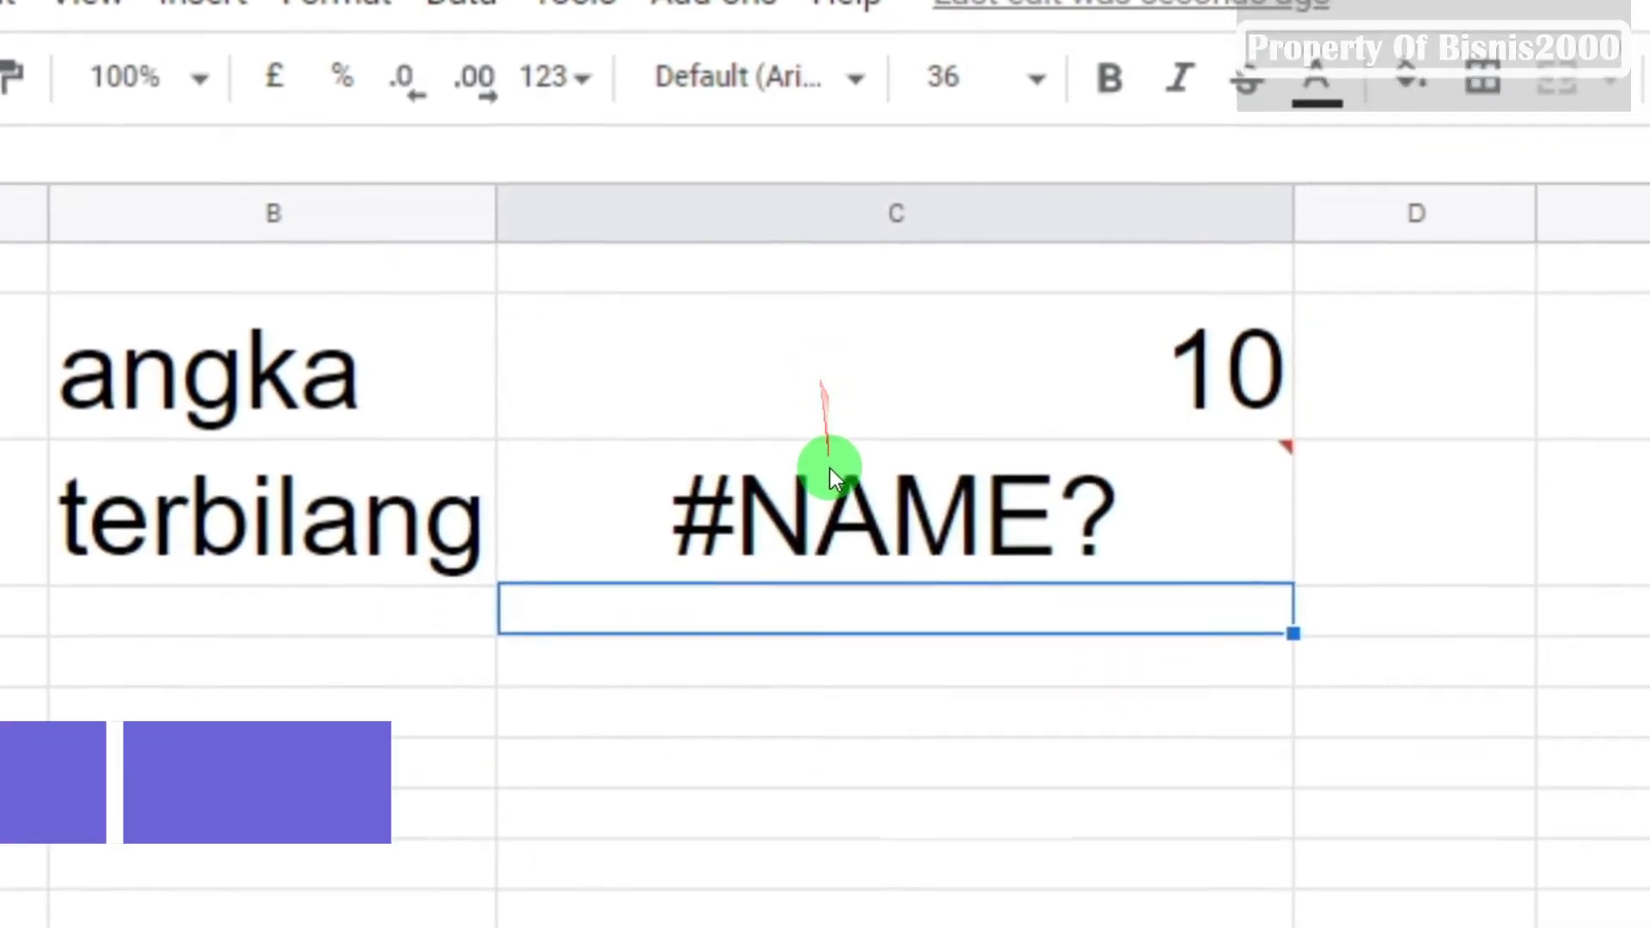
{"action": "left_click", "coordinate": [827, 453]}
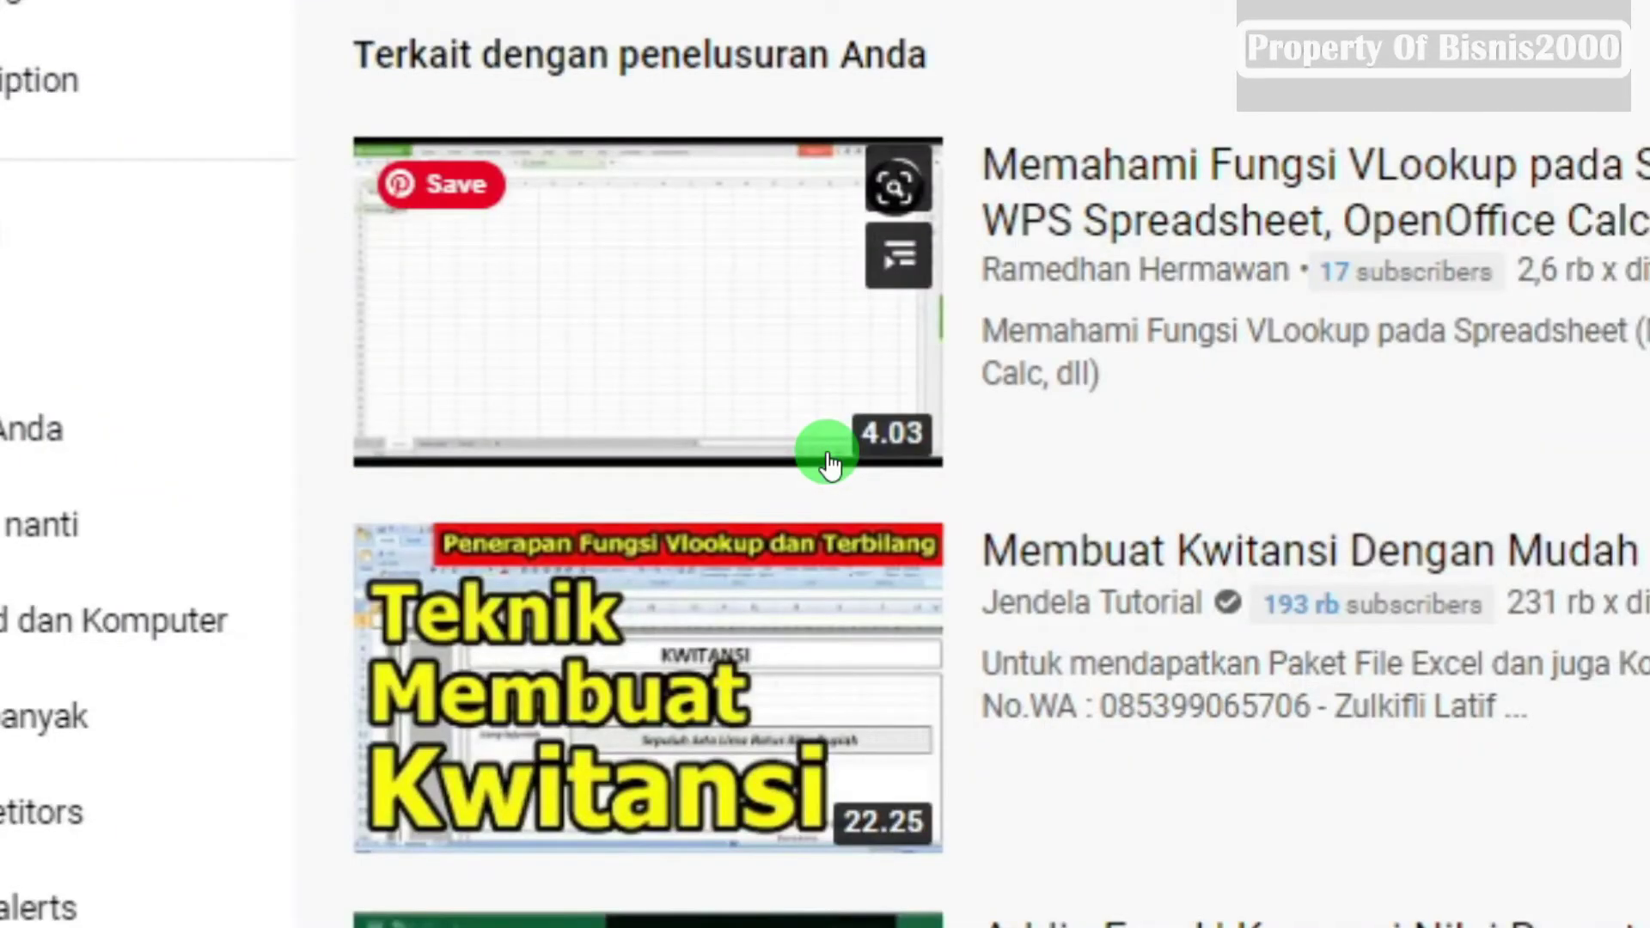
Step: Copy the full TERBILANG function code from the tekno-g.blogspot.com article
{"action": "key", "text": "alt+Tab"}
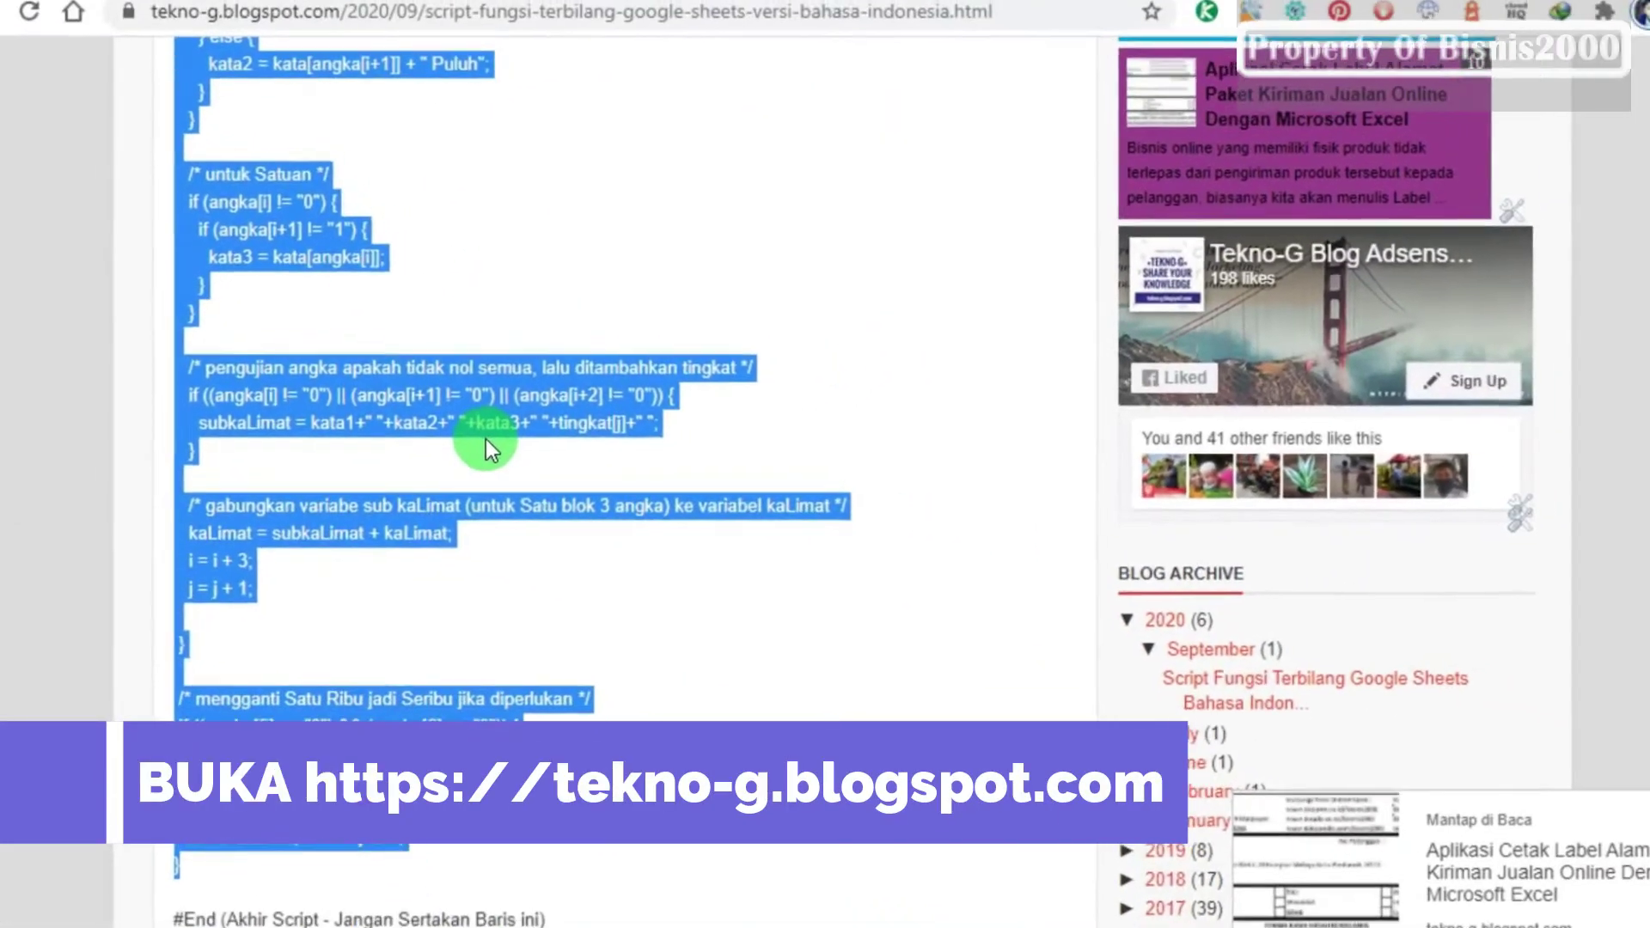
{"action": "key", "text": "Home"}
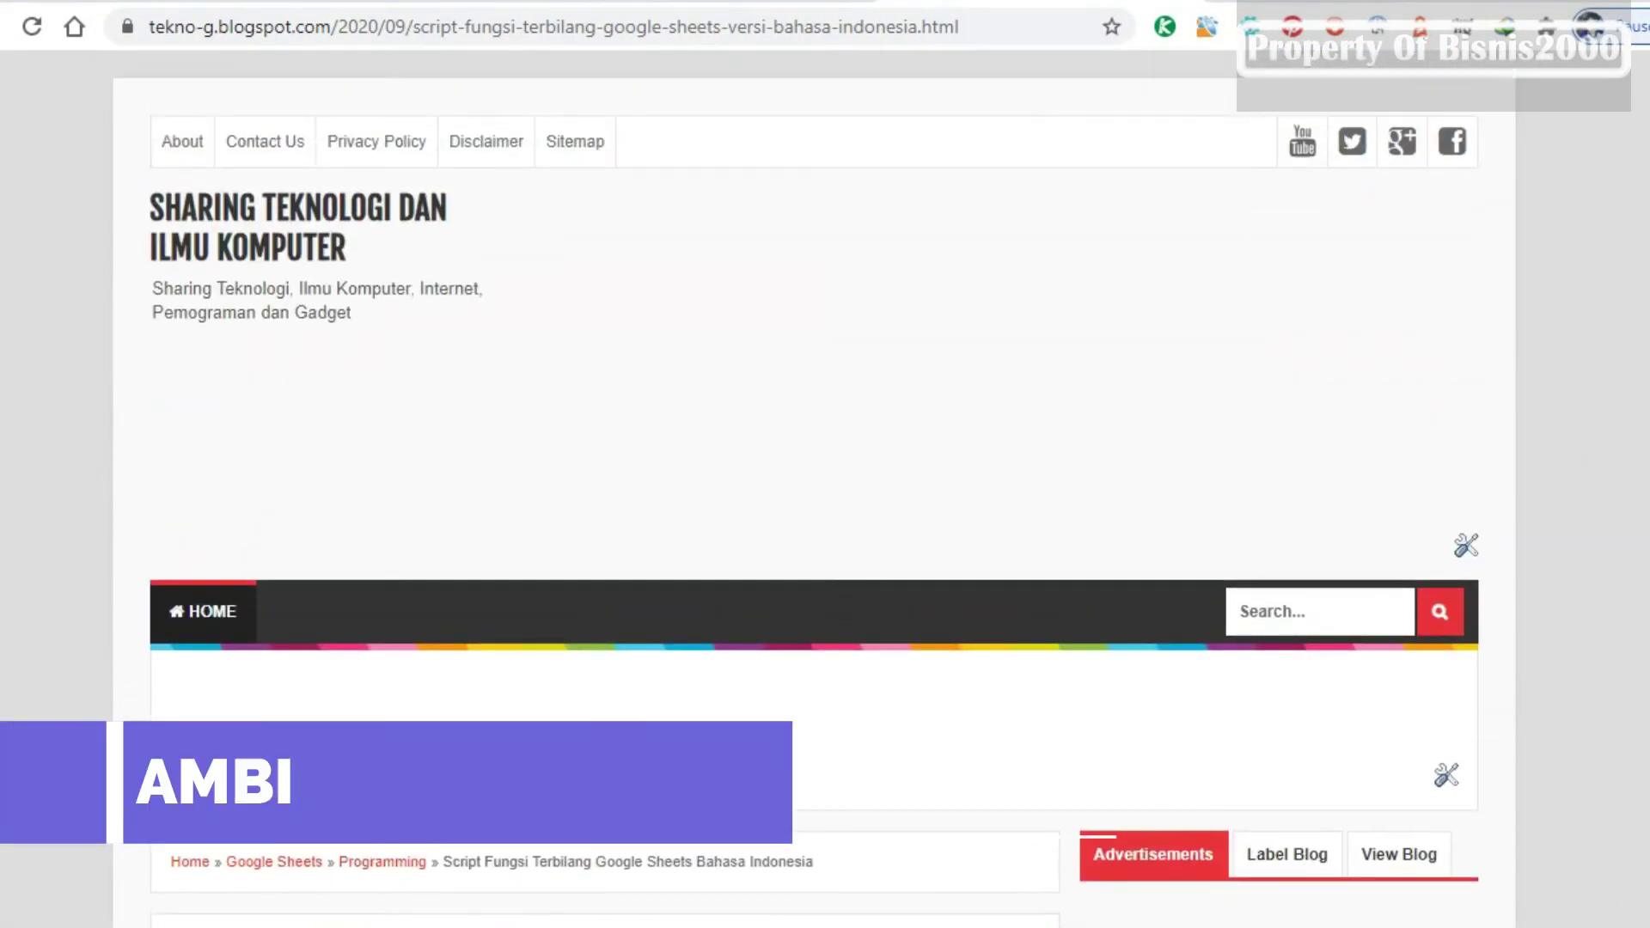
{"action": "scroll", "coordinate": [825, 490], "scroll_direction": "down", "scroll_amount": 10}
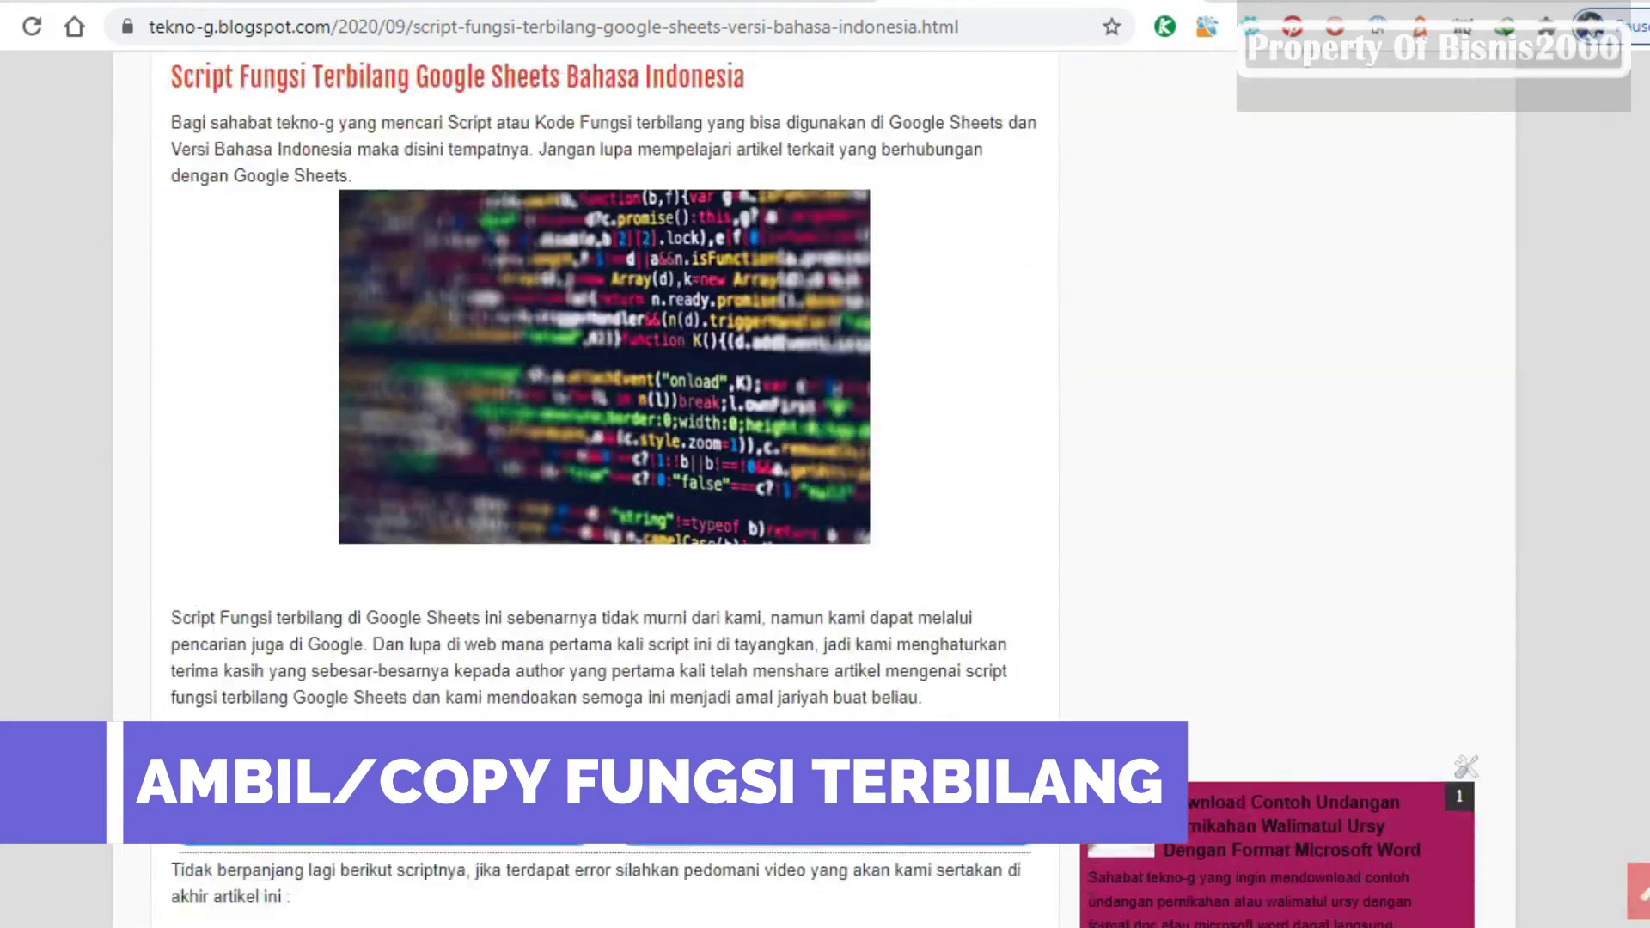
{"action": "scroll", "coordinate": [826, 490], "scroll_direction": "down", "scroll_amount": 10}
{"action": "scroll", "coordinate": [824, 489], "scroll_direction": "down", "scroll_amount": 3}
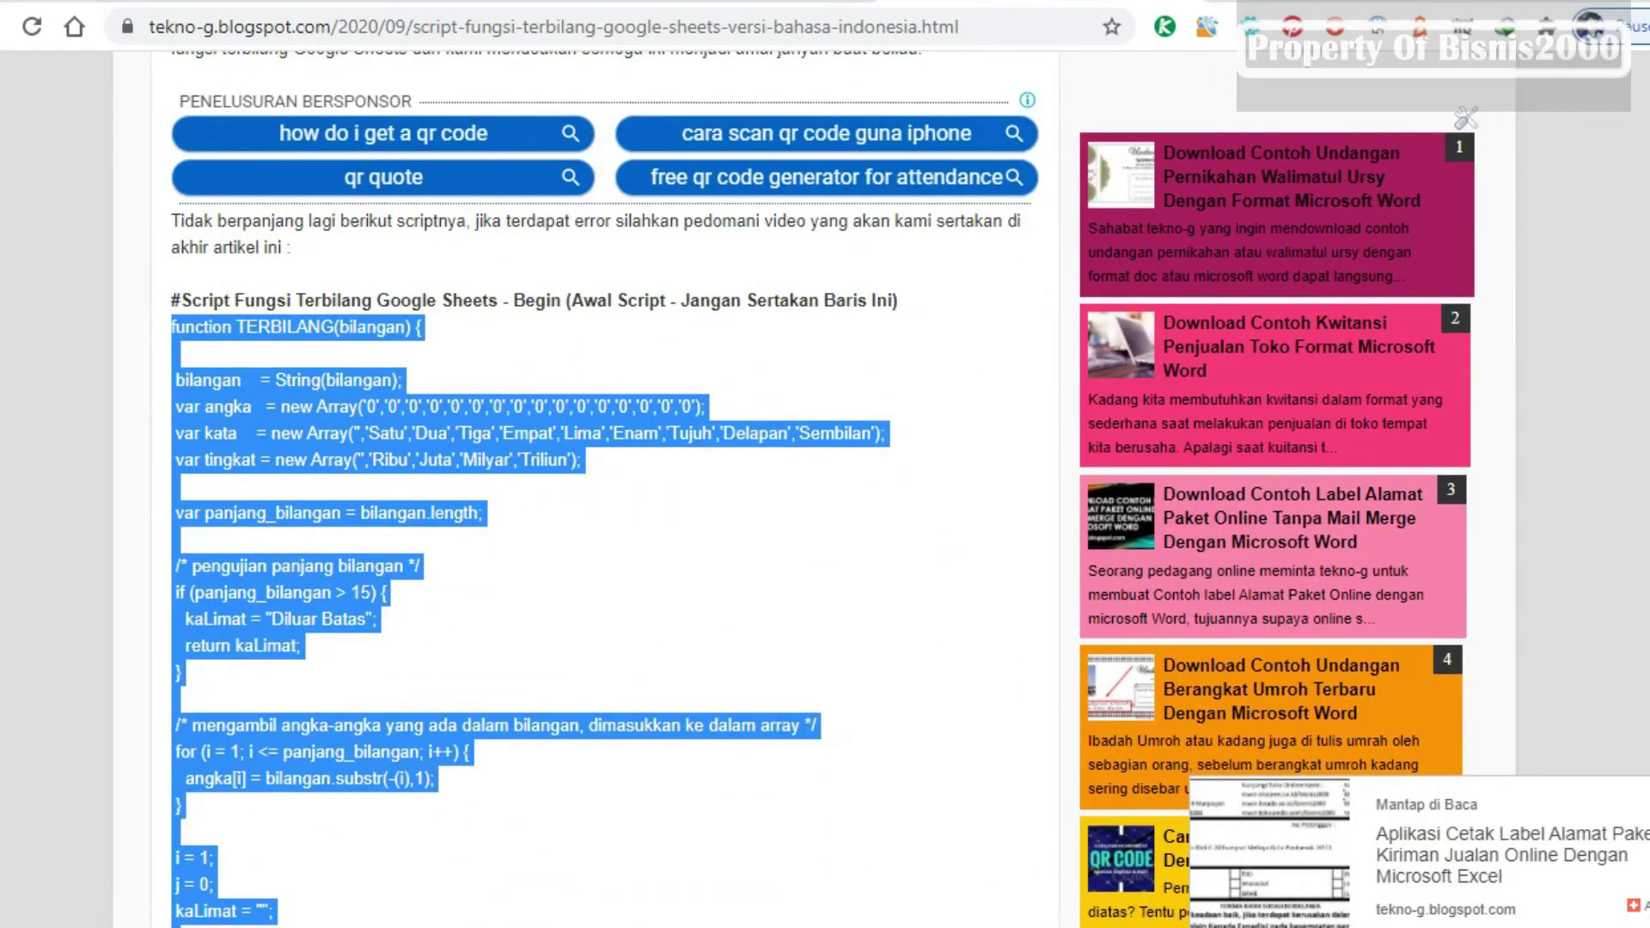
{"action": "scroll", "coordinate": [601, 489], "scroll_direction": "down", "scroll_amount": 2}
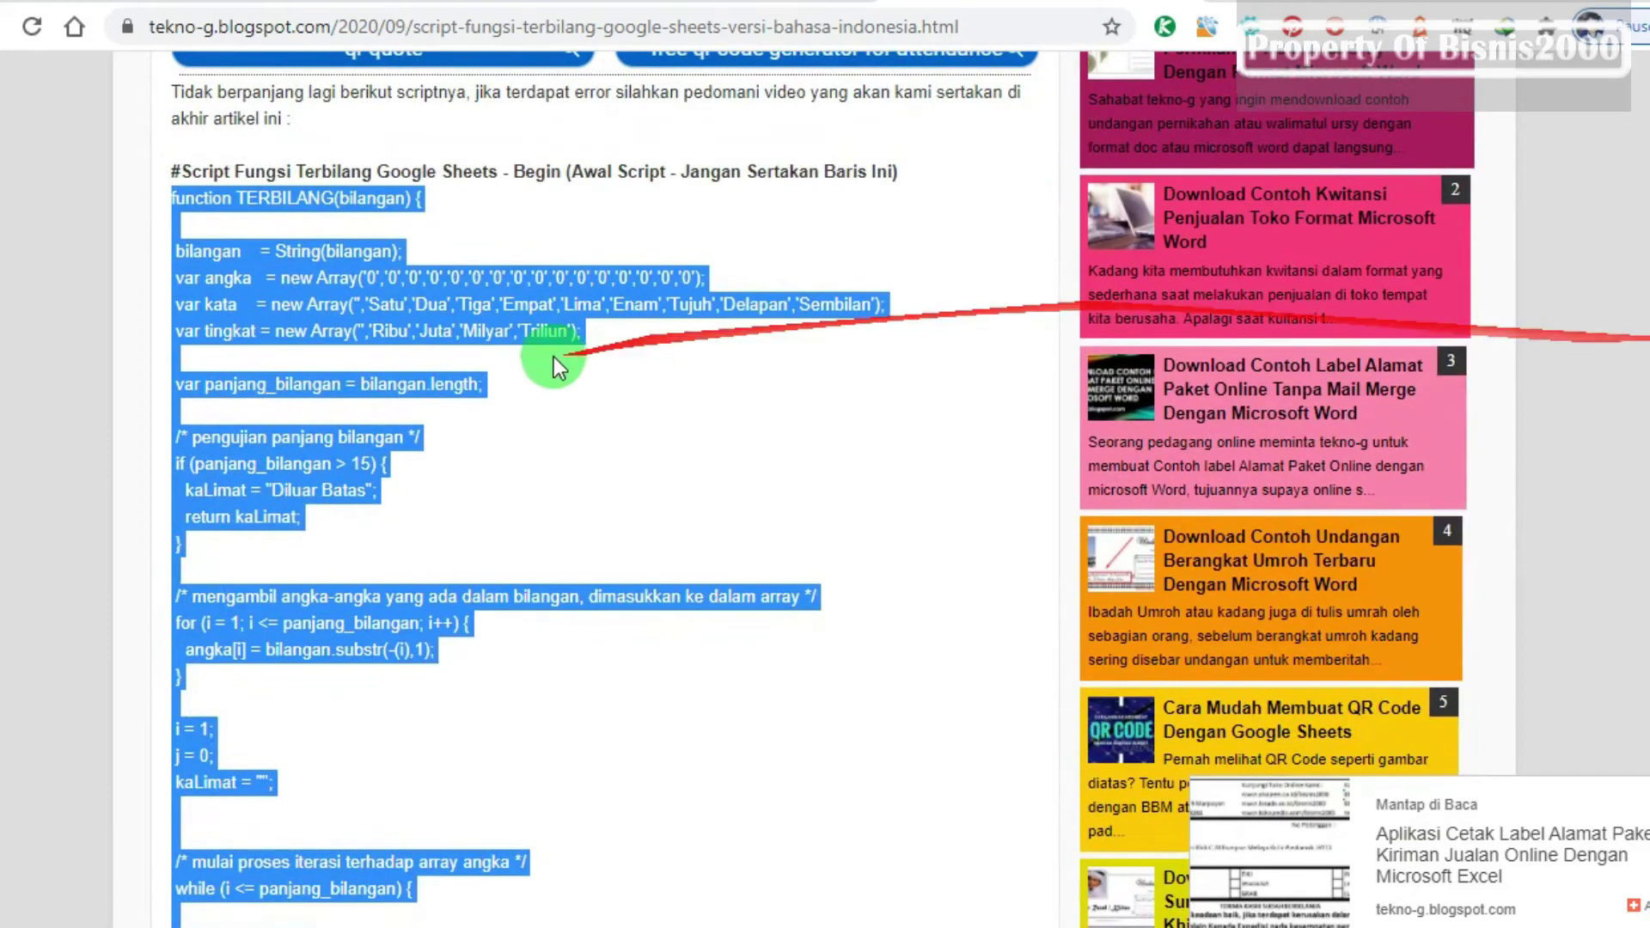
{"action": "right_click", "coordinate": [328, 305]}
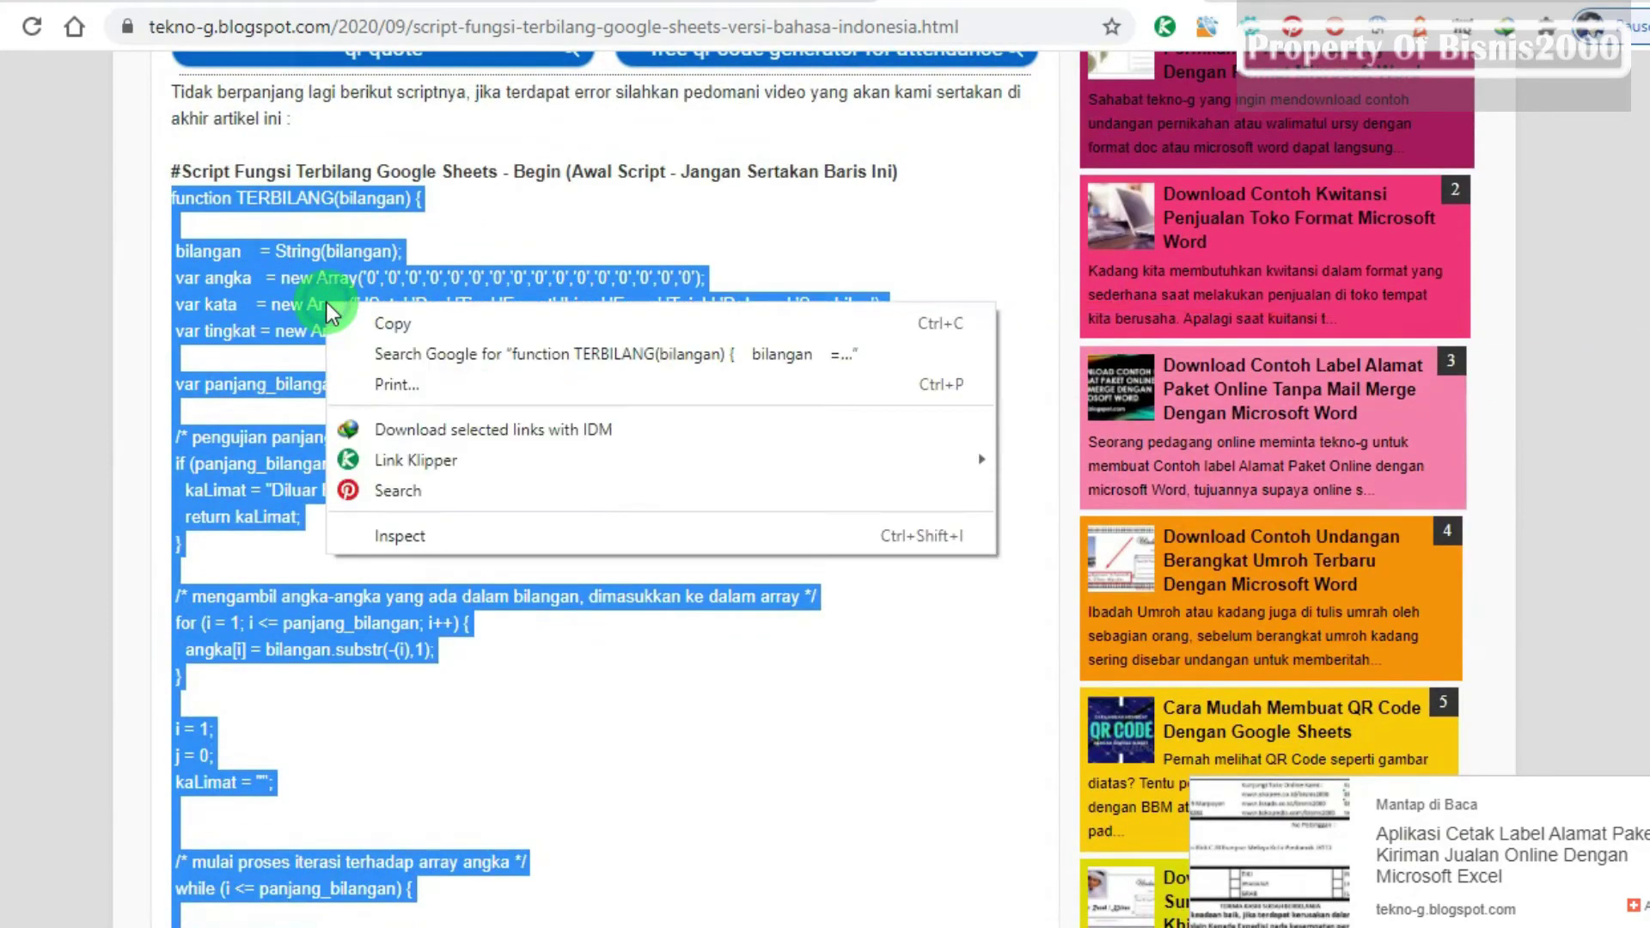
{"action": "left_click", "coordinate": [394, 326]}
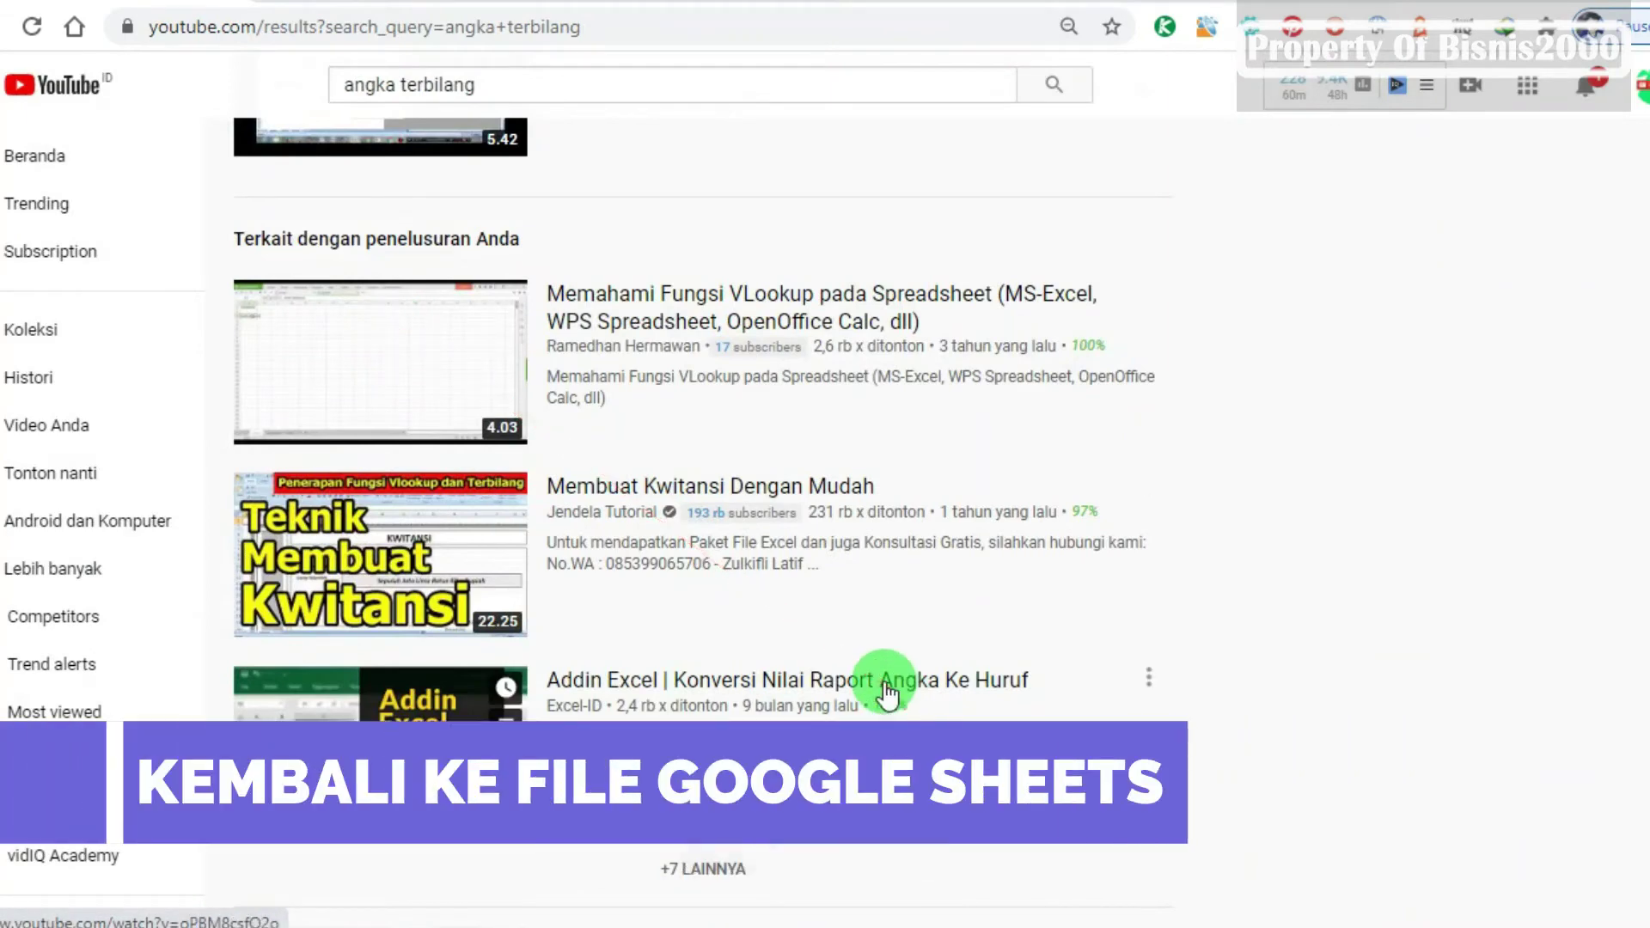
Step: Open the Apps Script editor from the spreadsheet's Tools > Script editor menu
{"action": "key", "text": "alt+Tab"}
{"action": "key", "text": "alt+Tab"}
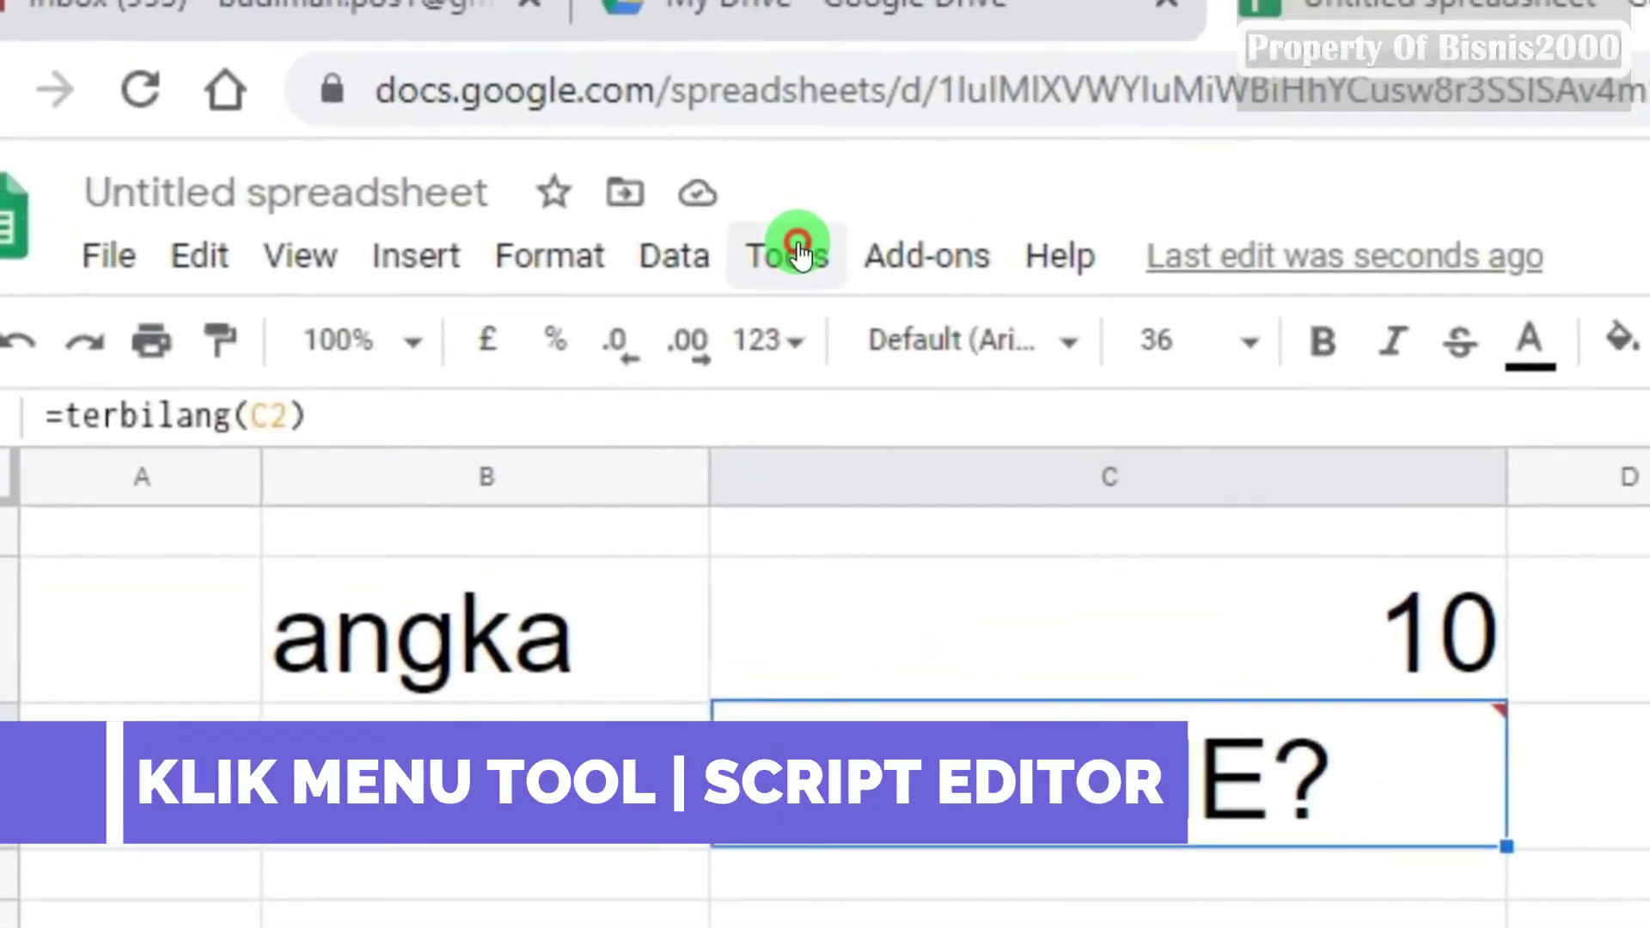
{"action": "left_click", "coordinate": [798, 253]}
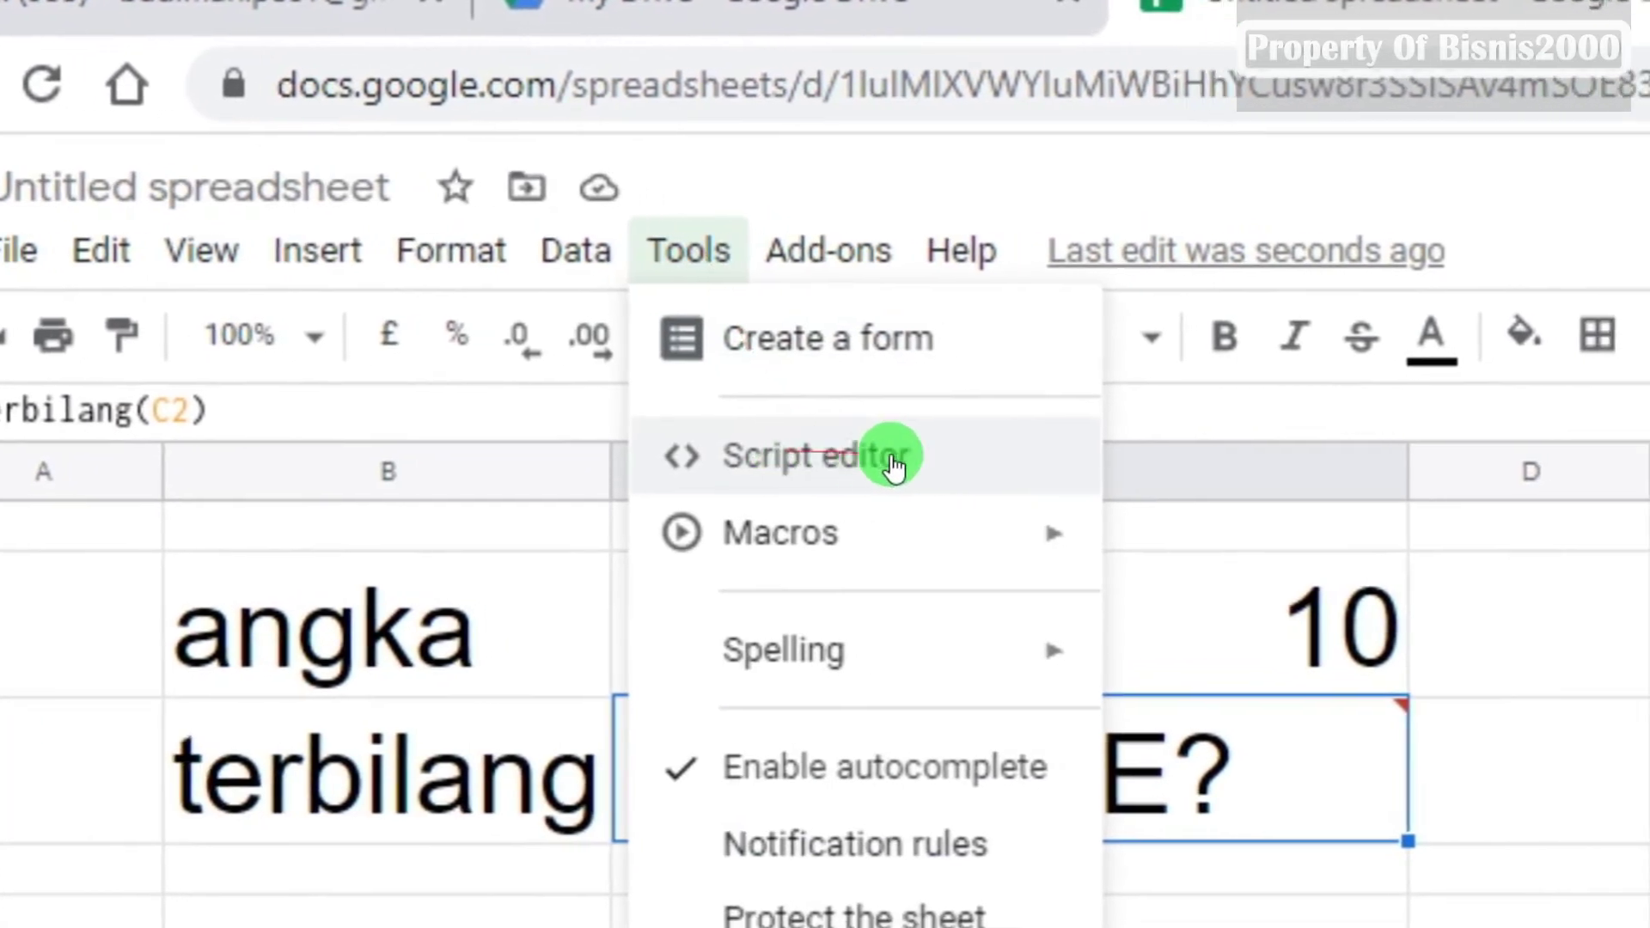
{"action": "left_click", "coordinate": [828, 458]}
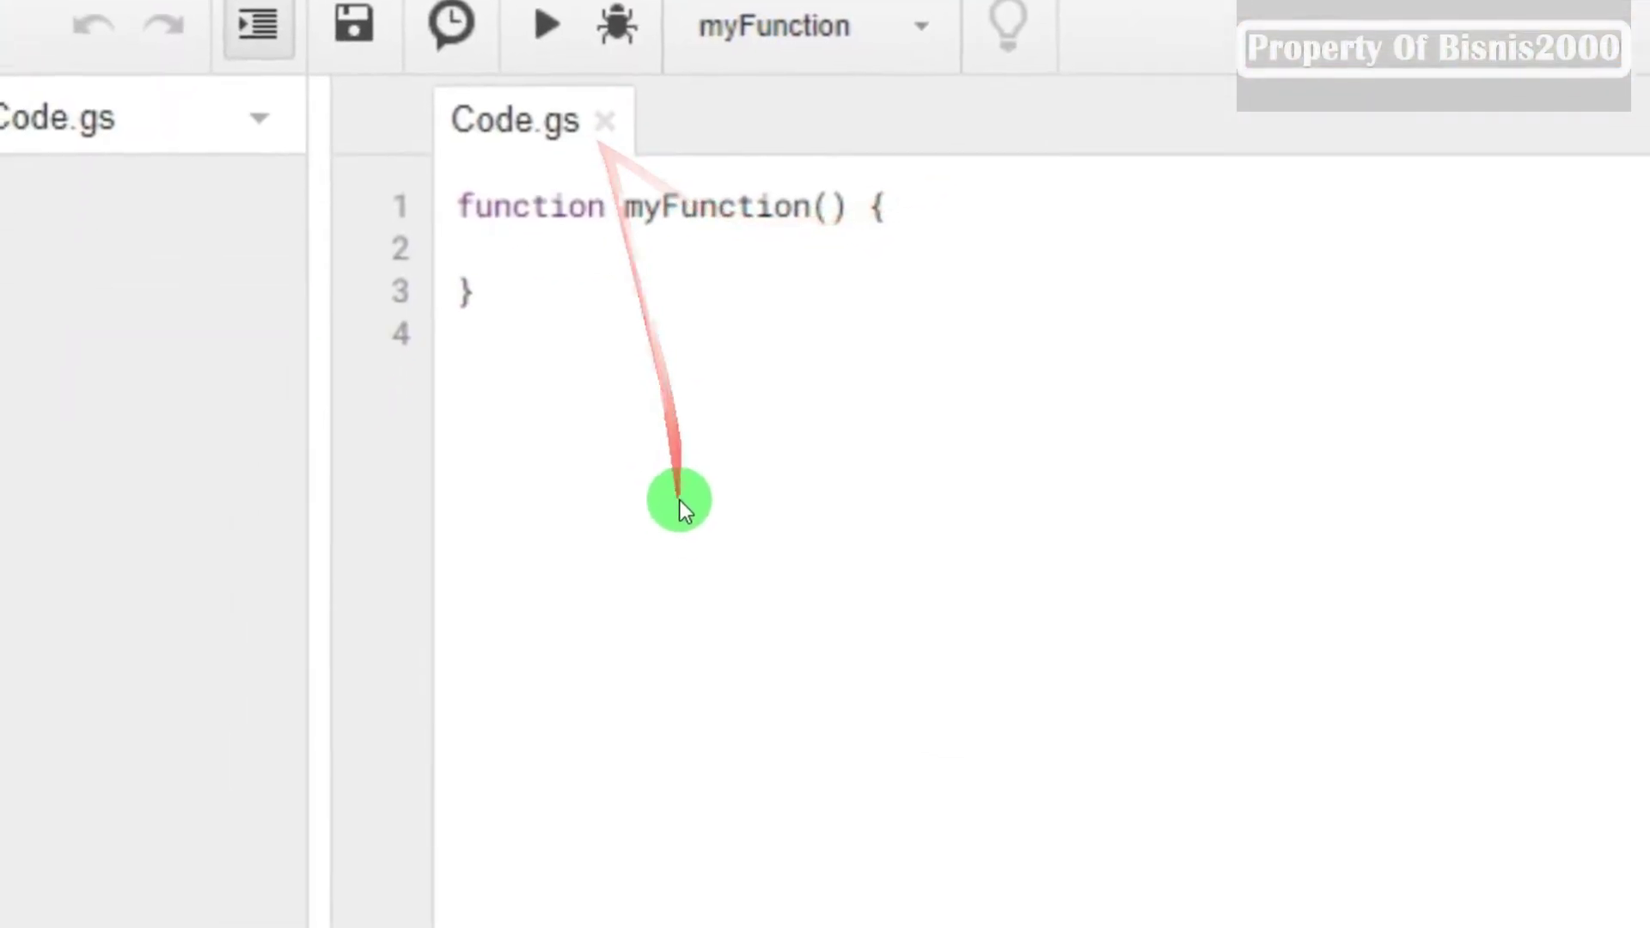
Step: Replace the default myFunction in Code.gs with the pasted TERBILANG script and go to line 50
{"action": "key", "text": "ctrl+a"}
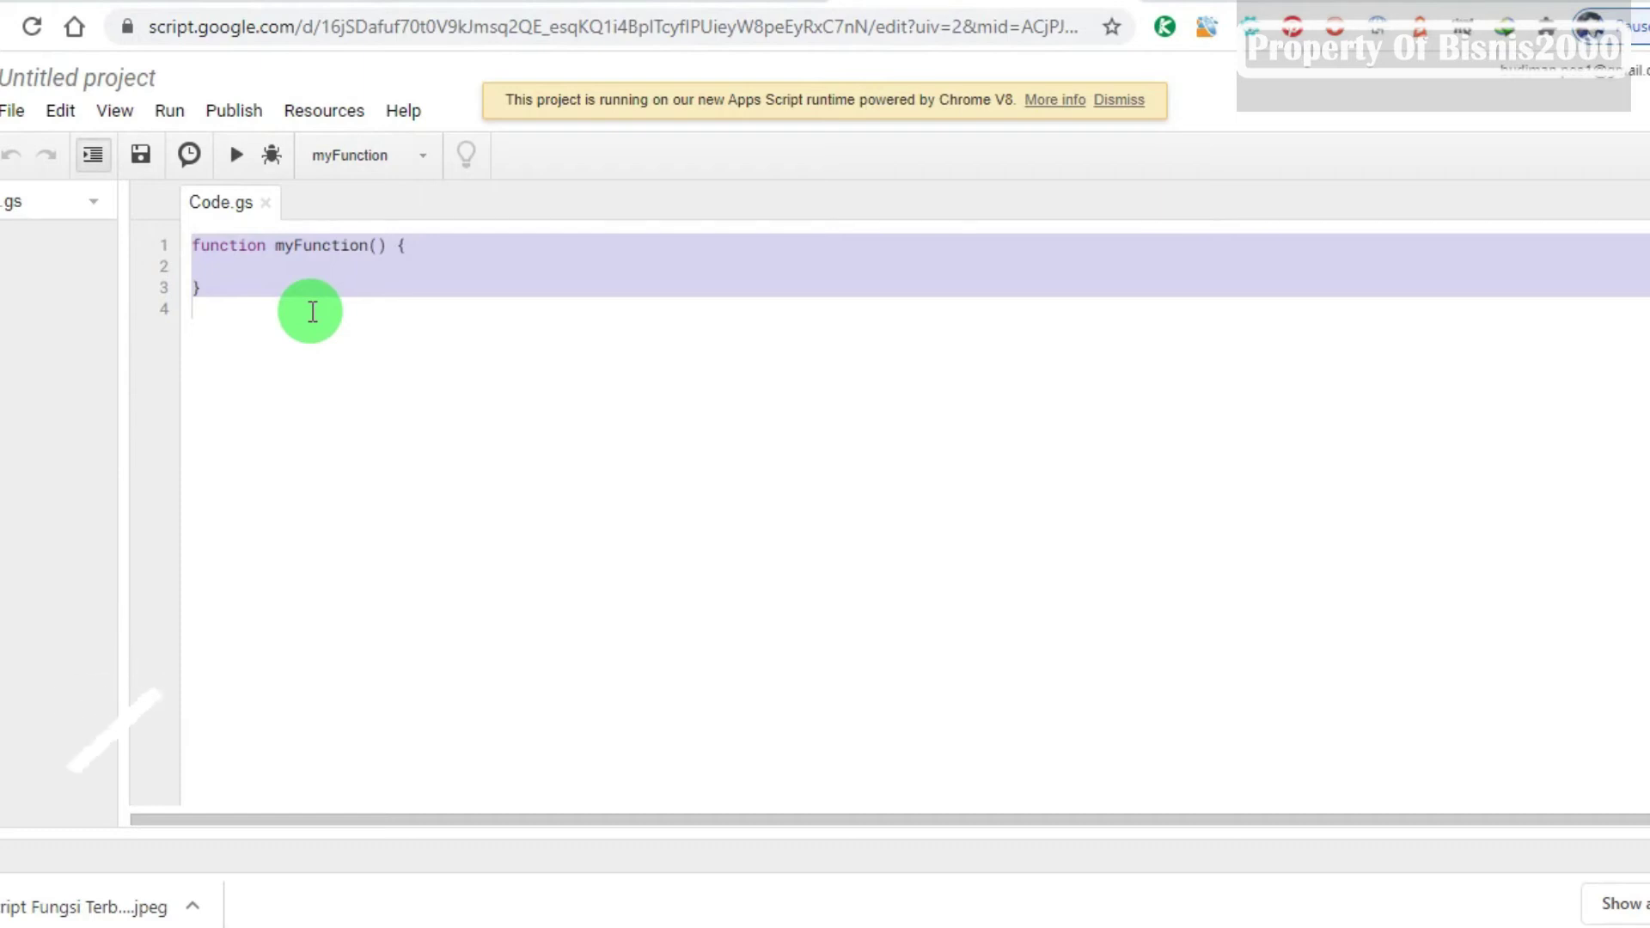
{"action": "key", "text": "ctrl+v"}
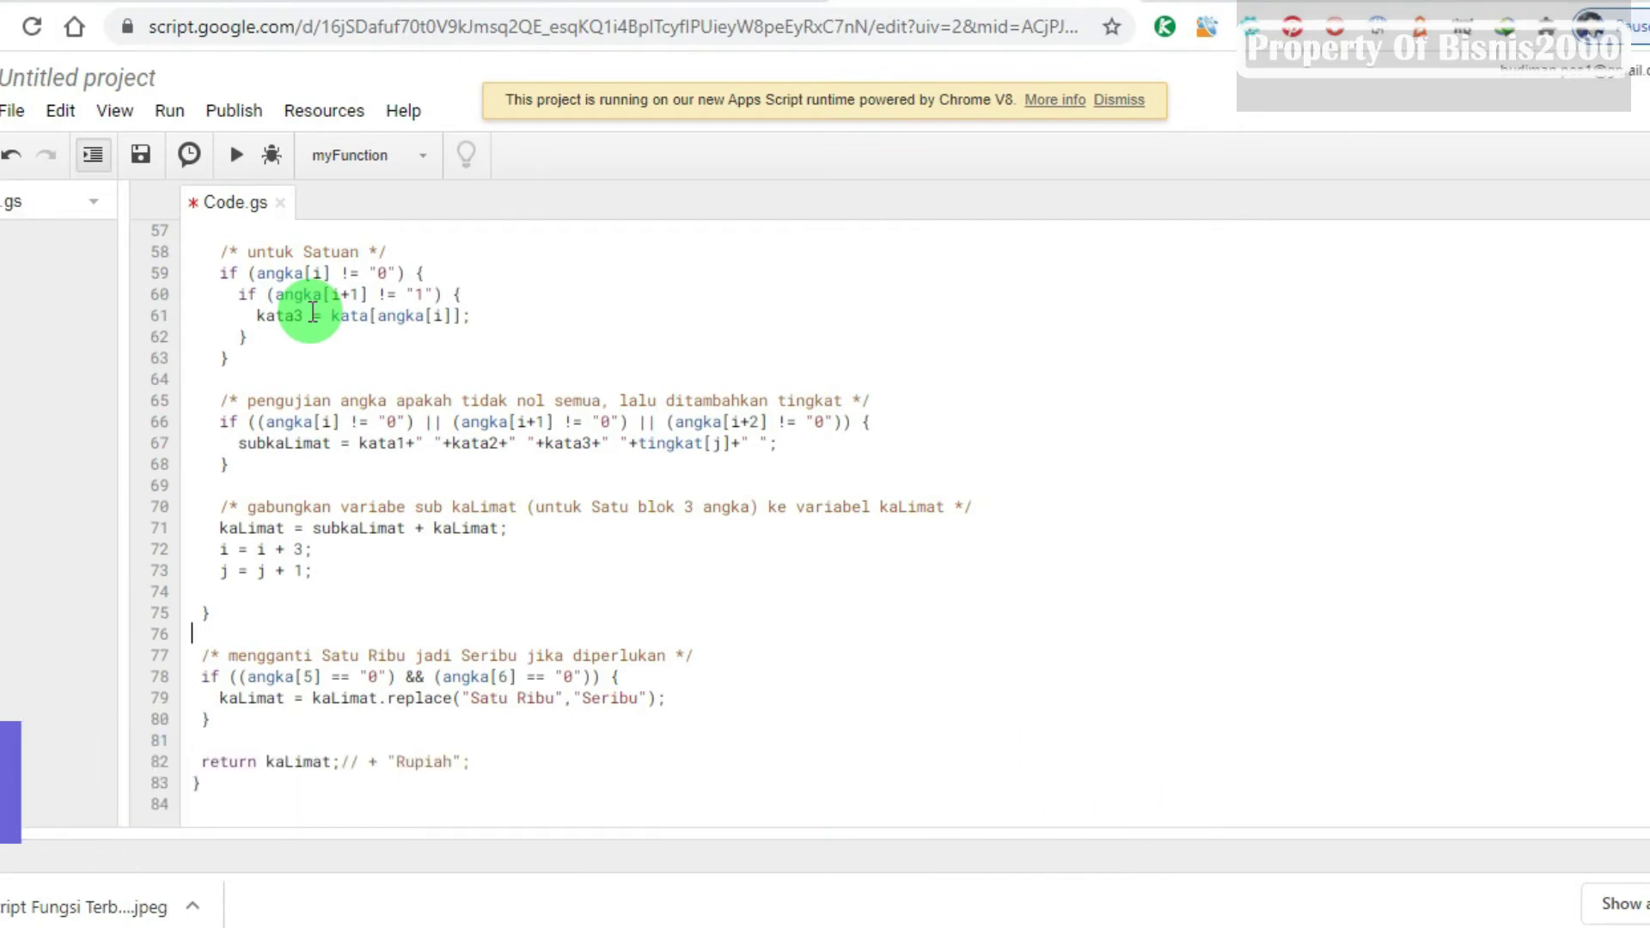
{"action": "scroll", "coordinate": [313, 311], "scroll_direction": "up", "scroll_amount": 3}
{"action": "scroll", "coordinate": [313, 310], "scroll_direction": "up", "scroll_amount": 4}
{"action": "scroll", "coordinate": [312, 311], "scroll_direction": "up", "scroll_amount": 1}
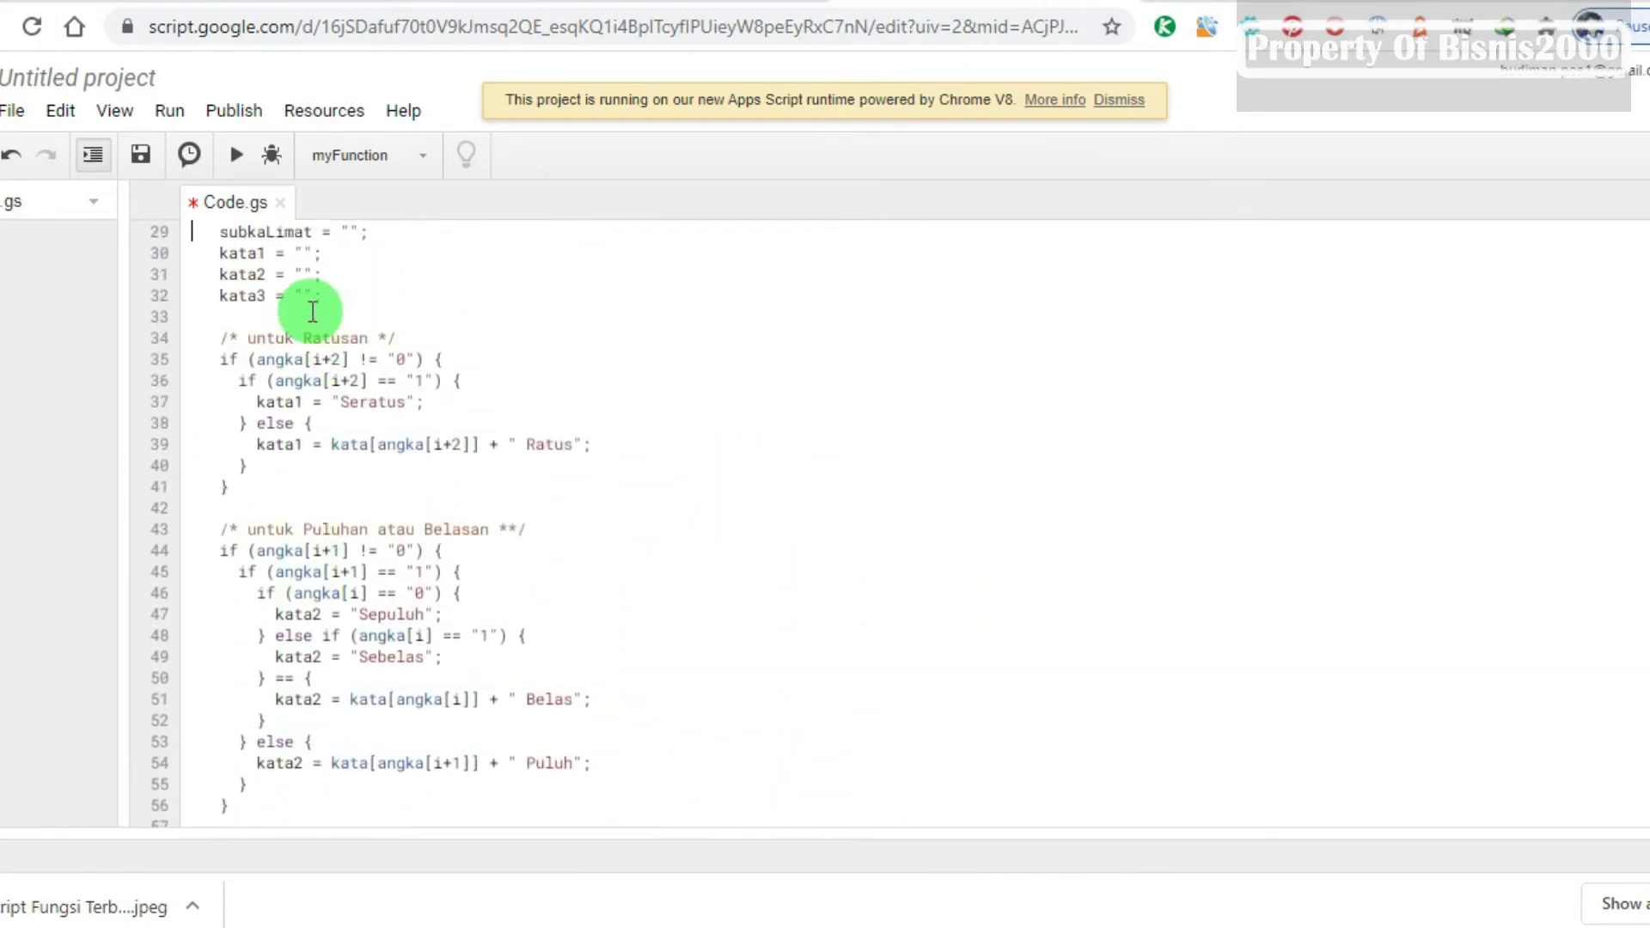
{"action": "scroll", "coordinate": [312, 311], "scroll_direction": "up", "scroll_amount": 1}
{"action": "scroll", "coordinate": [312, 310], "scroll_direction": "up", "scroll_amount": 1}
{"action": "scroll", "coordinate": [312, 311], "scroll_direction": "up", "scroll_amount": 1}
{"action": "scroll", "coordinate": [312, 311], "scroll_direction": "up", "scroll_amount": 1}
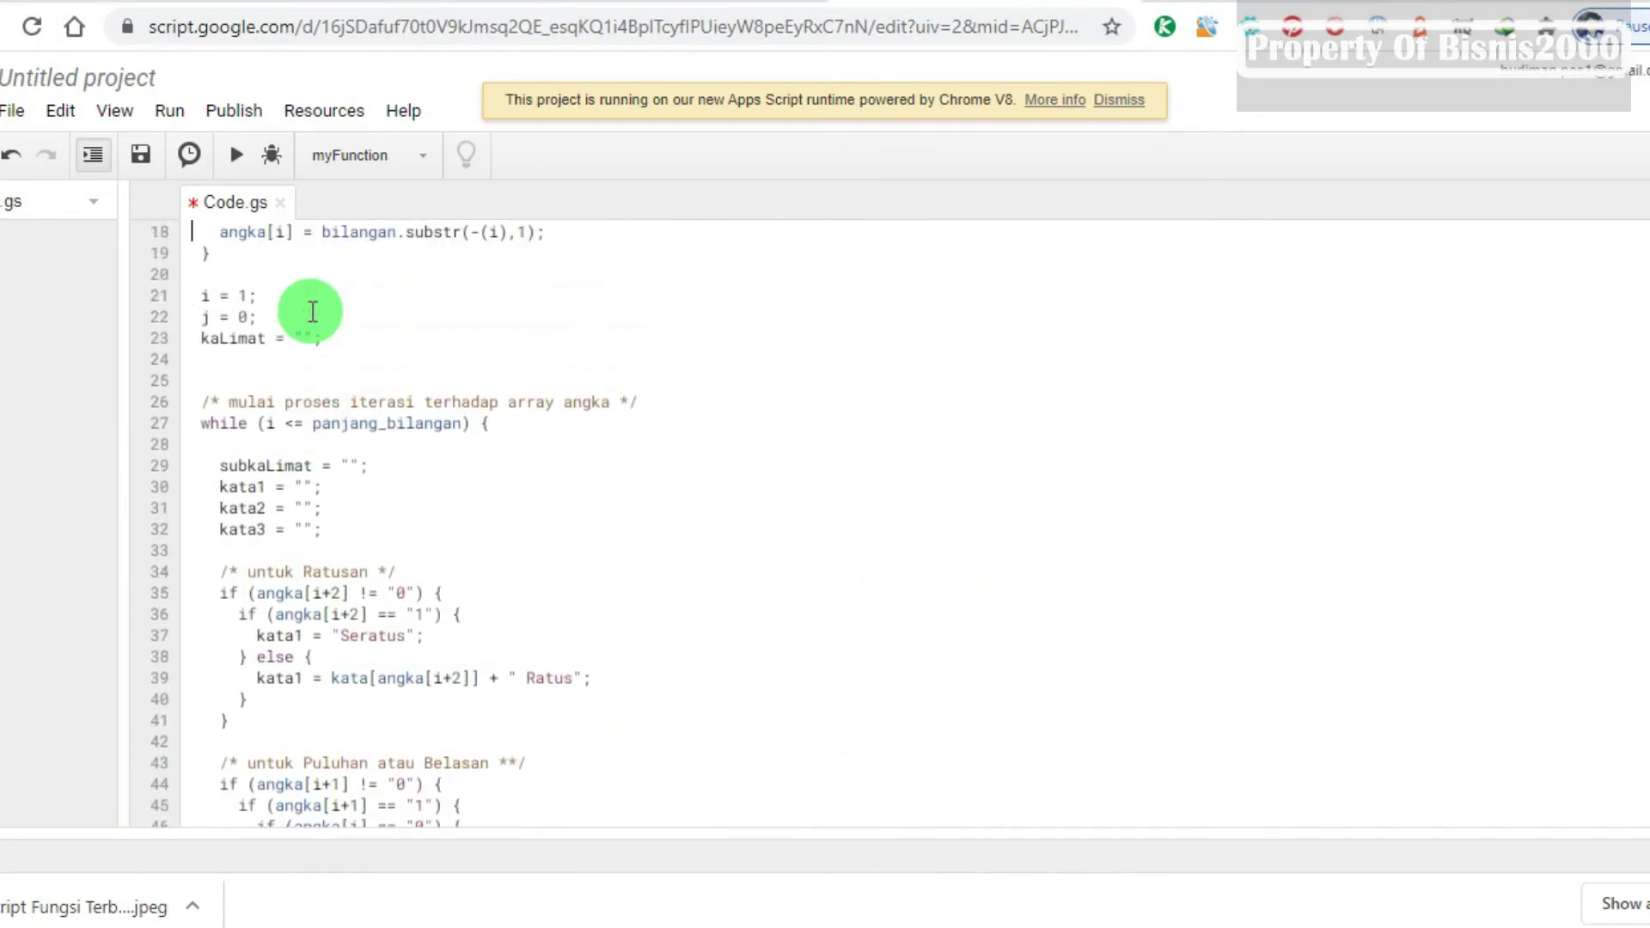
{"action": "scroll", "coordinate": [311, 311], "scroll_direction": "up", "scroll_amount": 1}
{"action": "scroll", "coordinate": [313, 311], "scroll_direction": "down", "scroll_amount": 3}
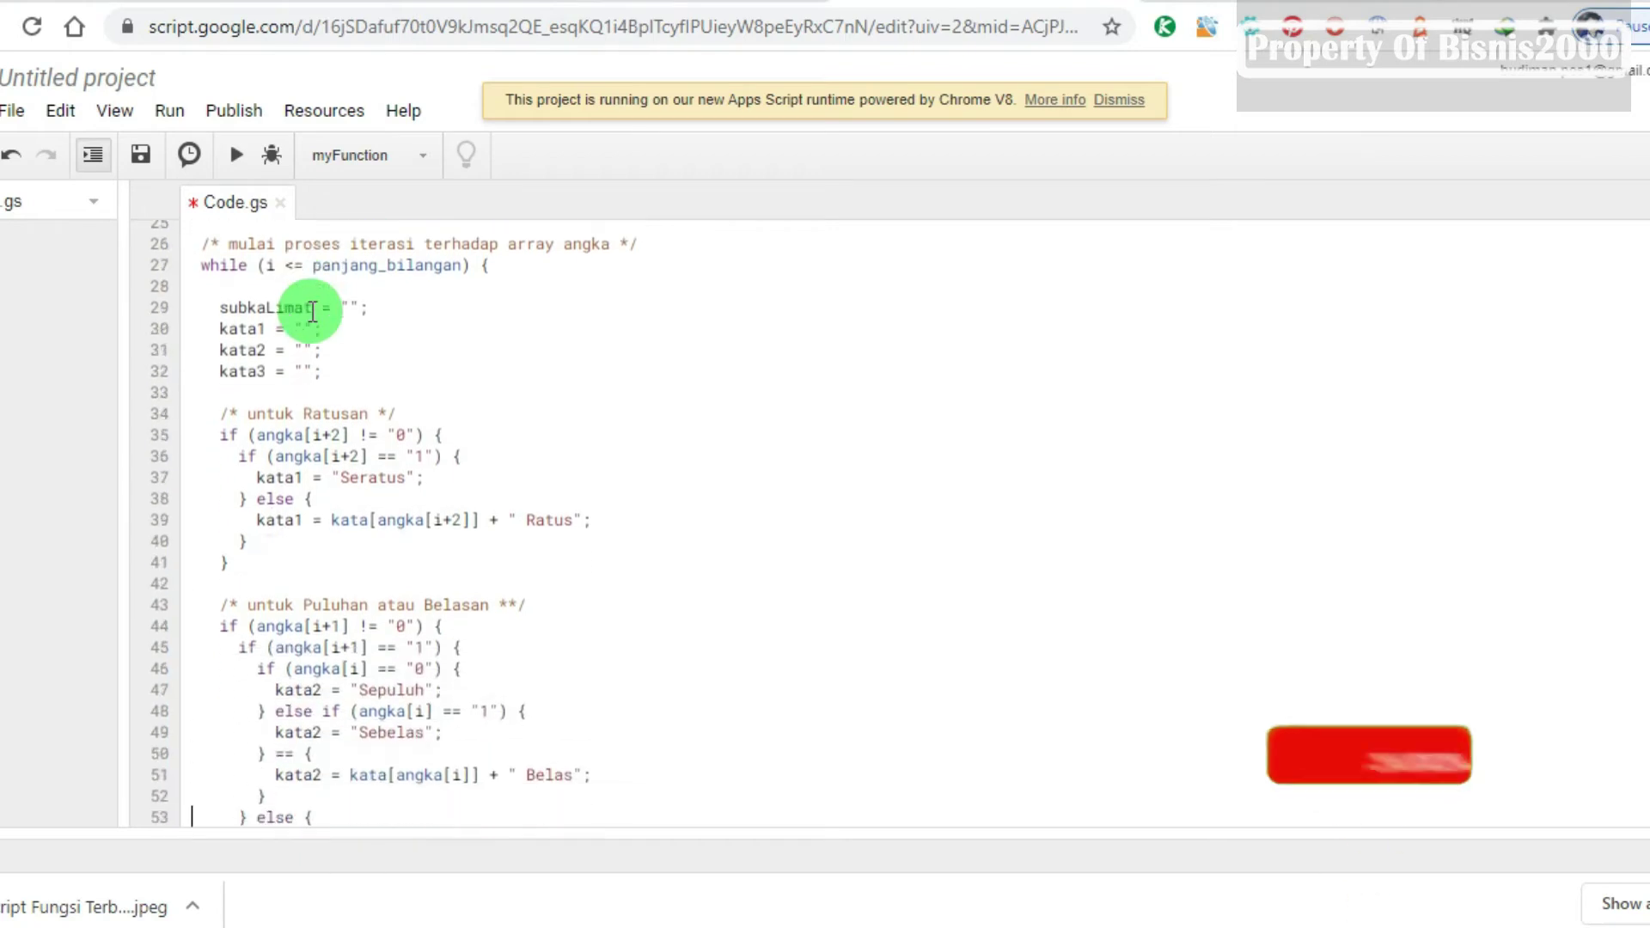
{"action": "scroll", "coordinate": [312, 312], "scroll_direction": "down", "scroll_amount": 3}
{"action": "key", "text": "Up"}
{"action": "key", "text": "Up"}
{"action": "key", "text": "Up"}
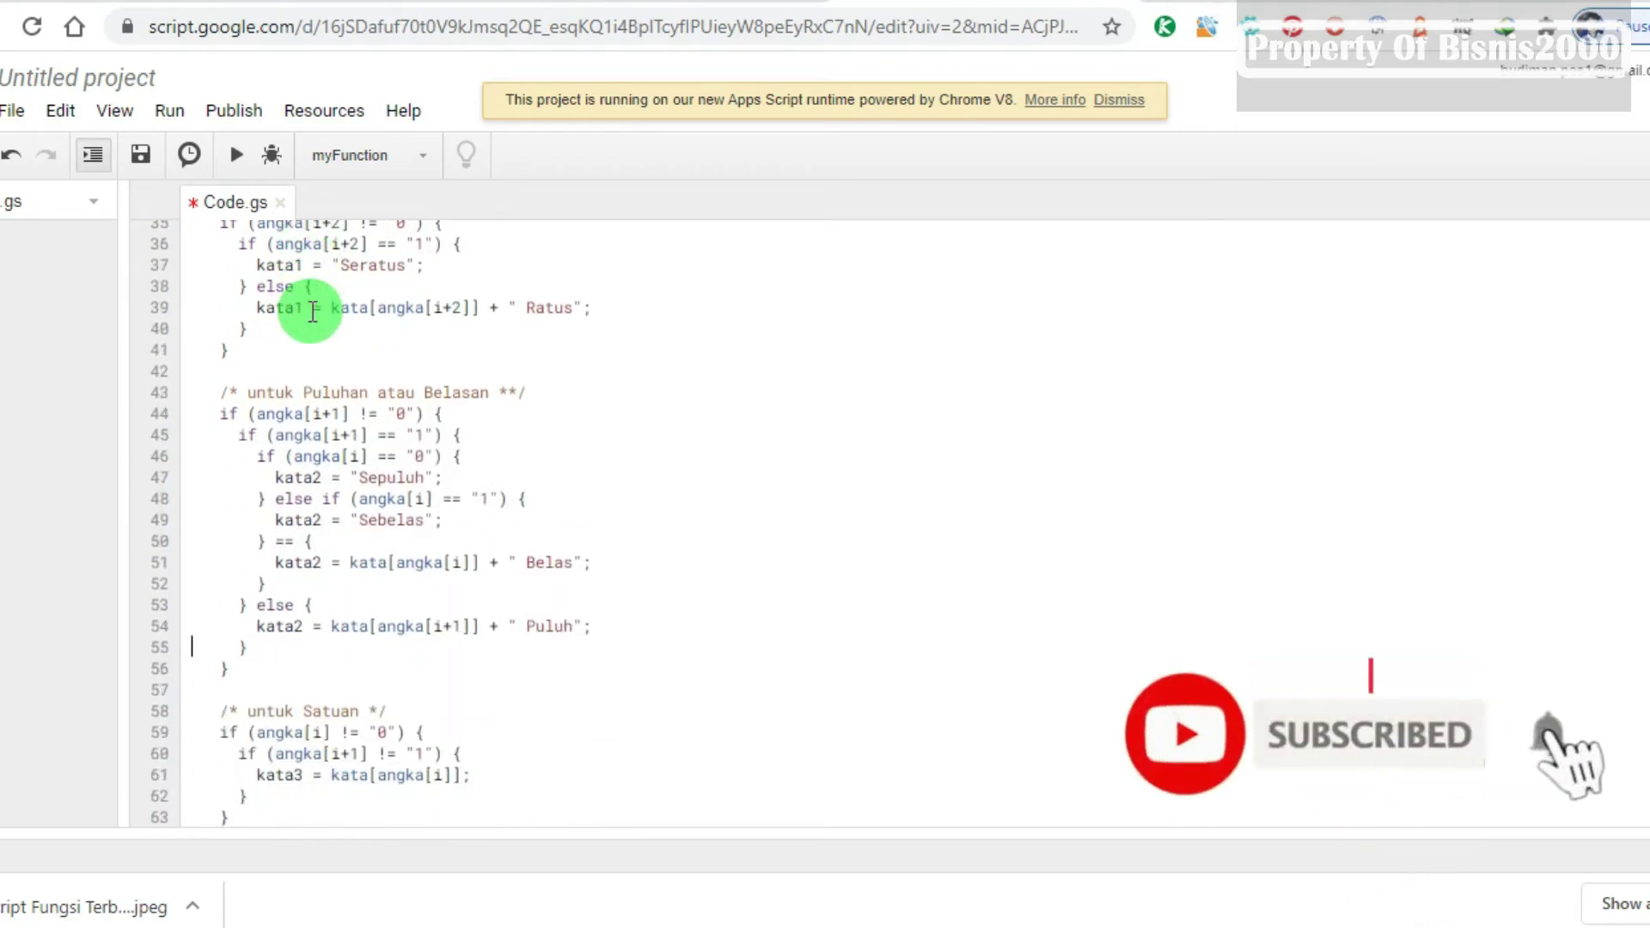
{"action": "key", "text": "Up"}
{"action": "key", "text": "Up"}
{"action": "key", "text": "Up"}
{"action": "key", "text": "Up"}
{"action": "key", "text": "Up"}
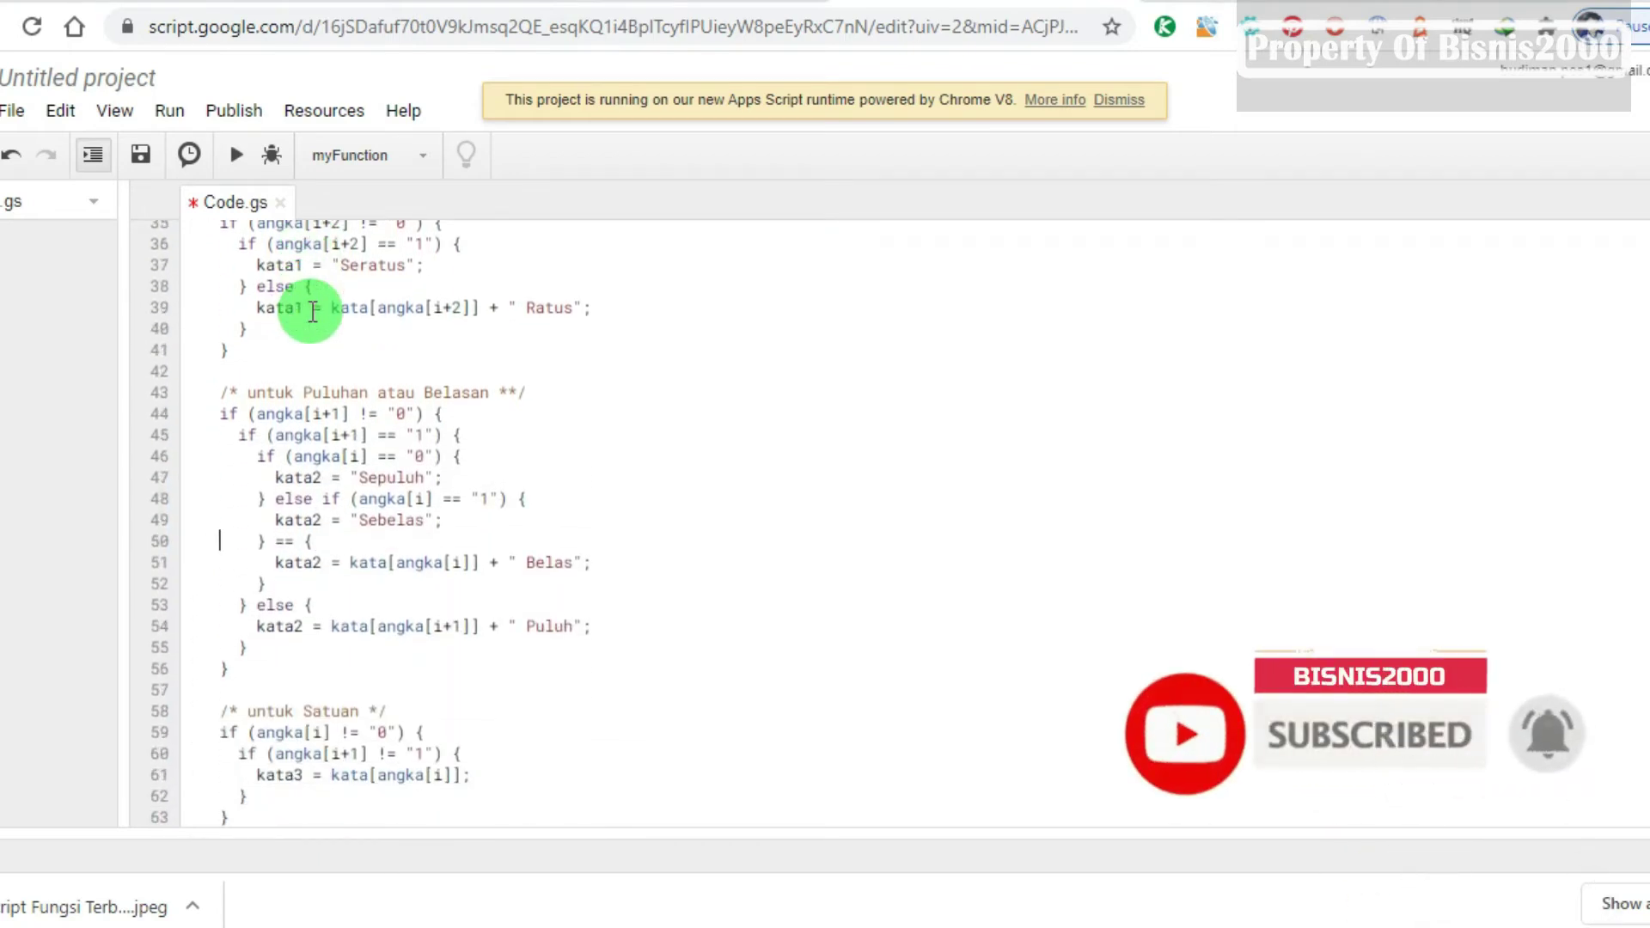
Step: Fix line 50 by replacing the faulty '} == {' with '} else {'
{"action": "key", "text": "Right"}
{"action": "key", "text": "Right"}
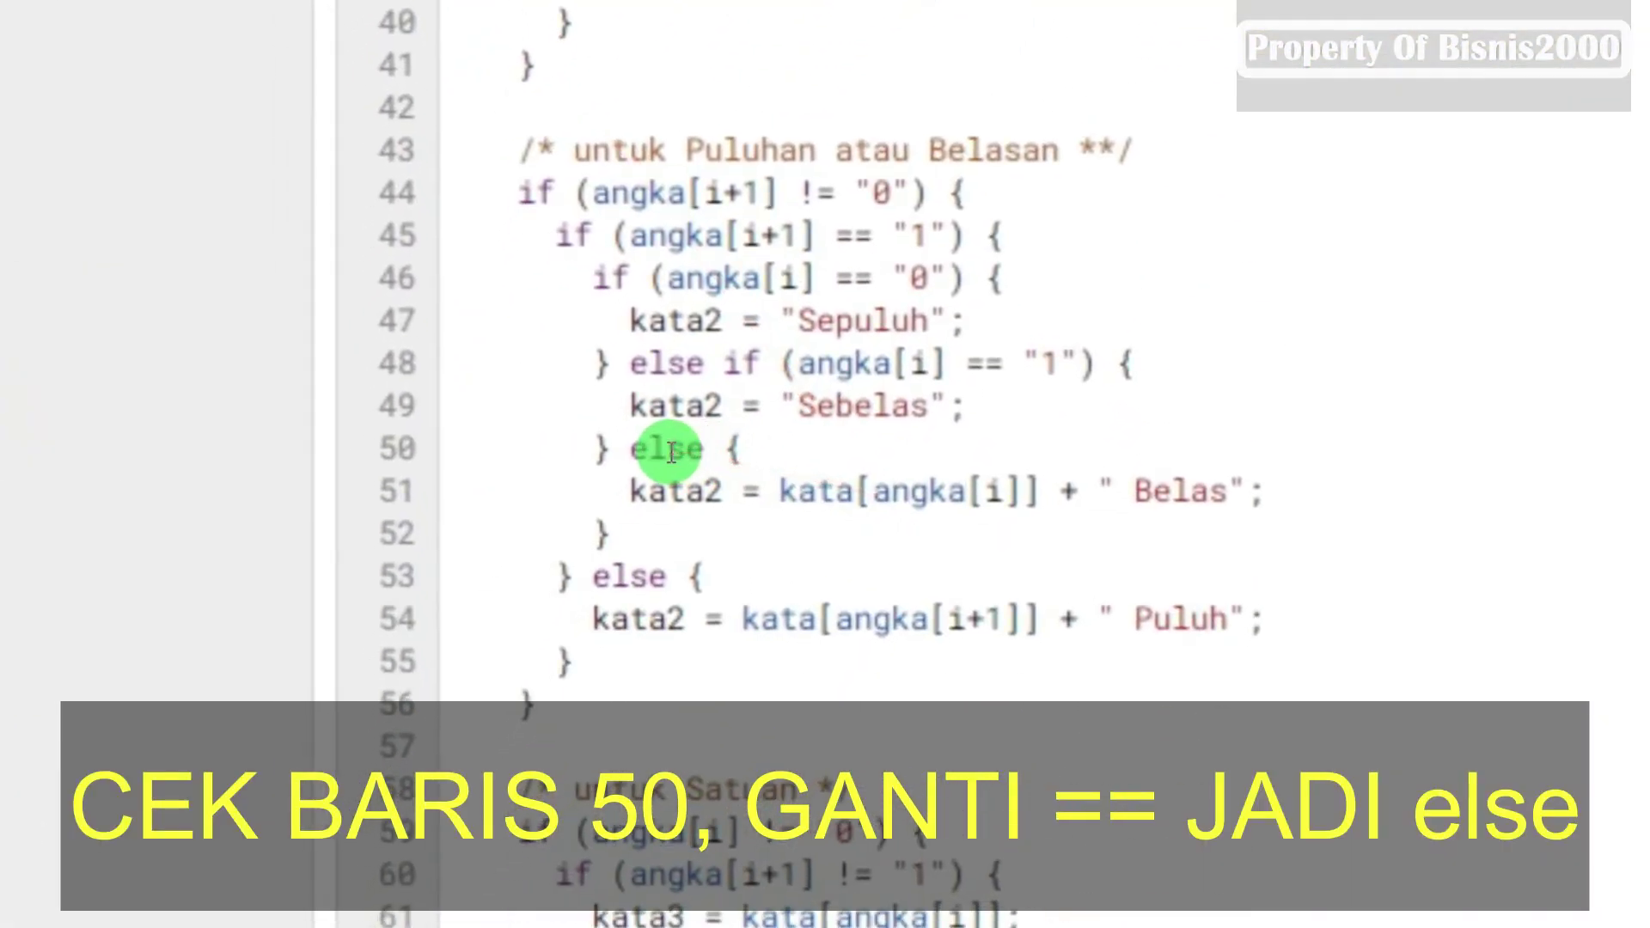
{"action": "key", "text": "BackSpace"}
{"action": "key", "text": "BackSpace"}
{"action": "key", "text": "BackSpace"}
{"action": "key", "text": "BackSpace"}
{"action": "type", "text": "="}
{"action": "key", "text": "BackSpace"}
{"action": "key", "text": "BackSpace"}
{"action": "type", "text": "else"}
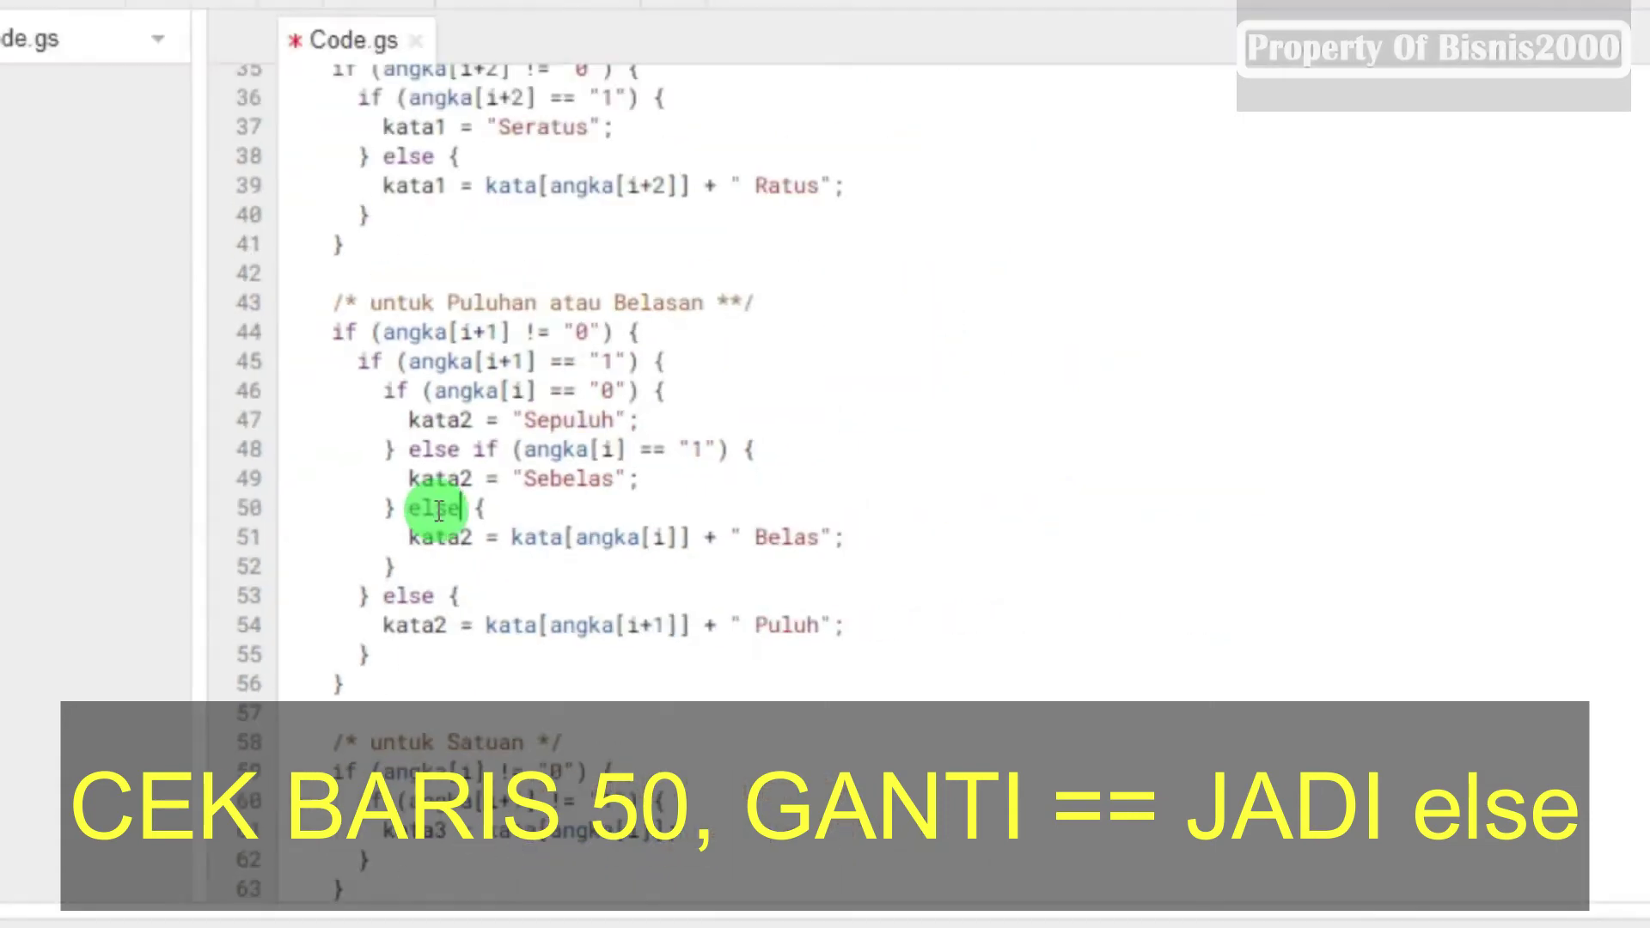
{"action": "mouse_move", "coordinate": [258, 540]}
{"action": "left_mouse_down"}
{"action": "mouse_move", "coordinate": [179, 238]}
{"action": "mouse_move", "coordinate": [221, 315]}
{"action": "left_mouse_up"}
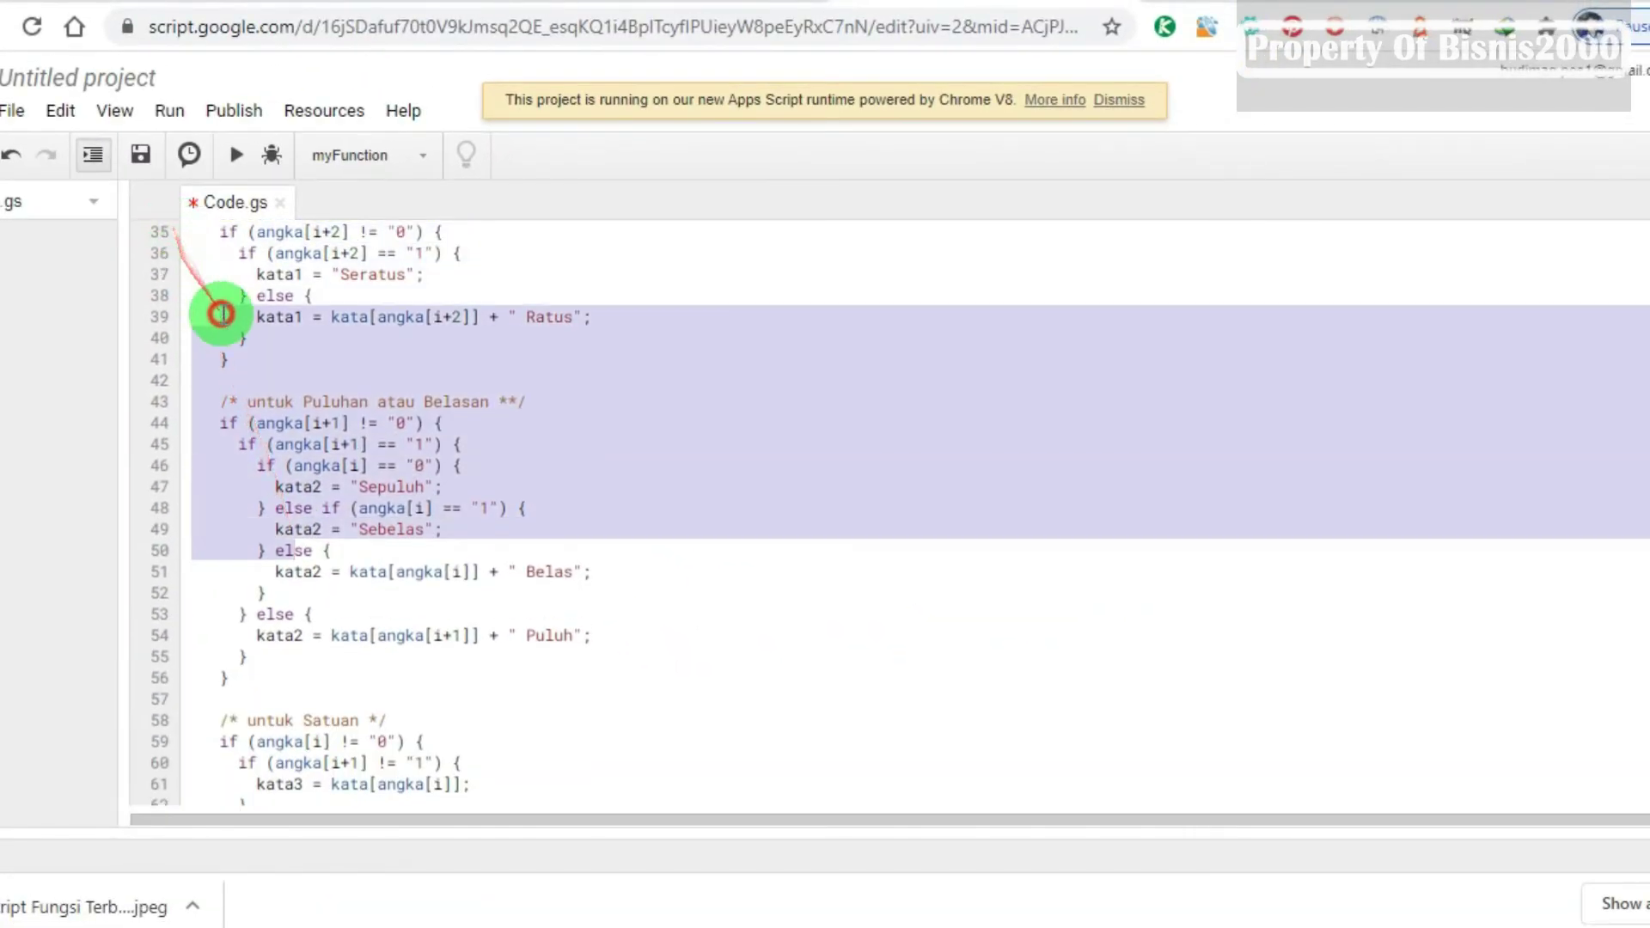
Step: Save the script project under its existing name and return to the spreadsheet
{"action": "left_click", "coordinate": [221, 315]}
{"action": "left_click", "coordinate": [139, 157]}
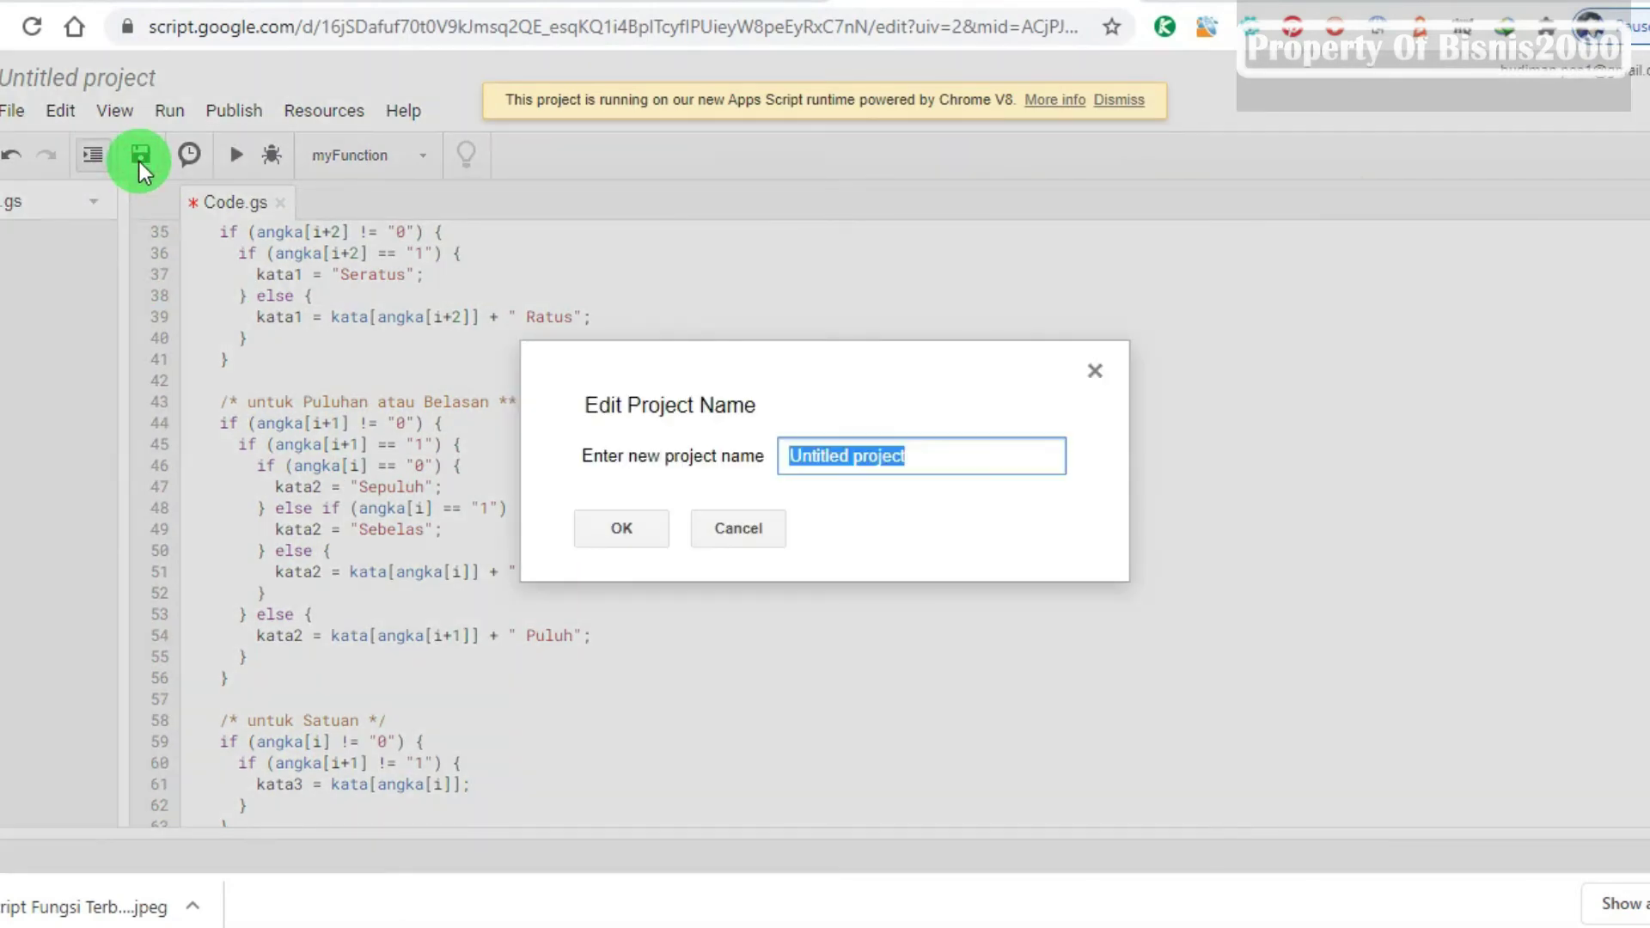
{"action": "left_click", "coordinate": [620, 540]}
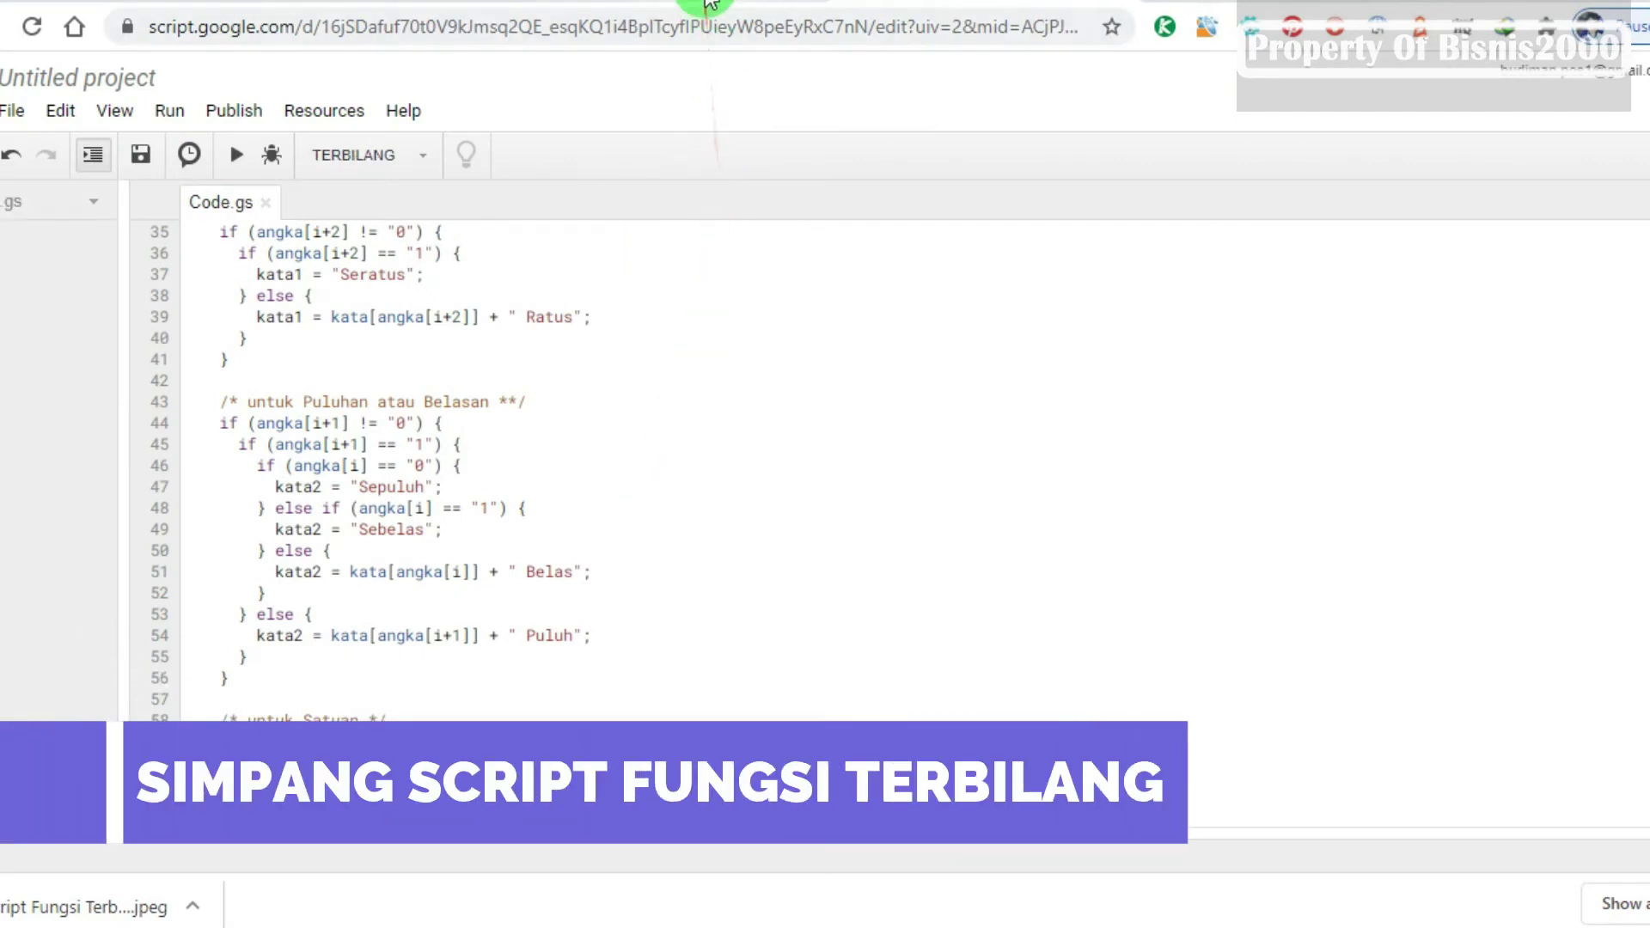
{"action": "left_click", "coordinate": [700, 11]}
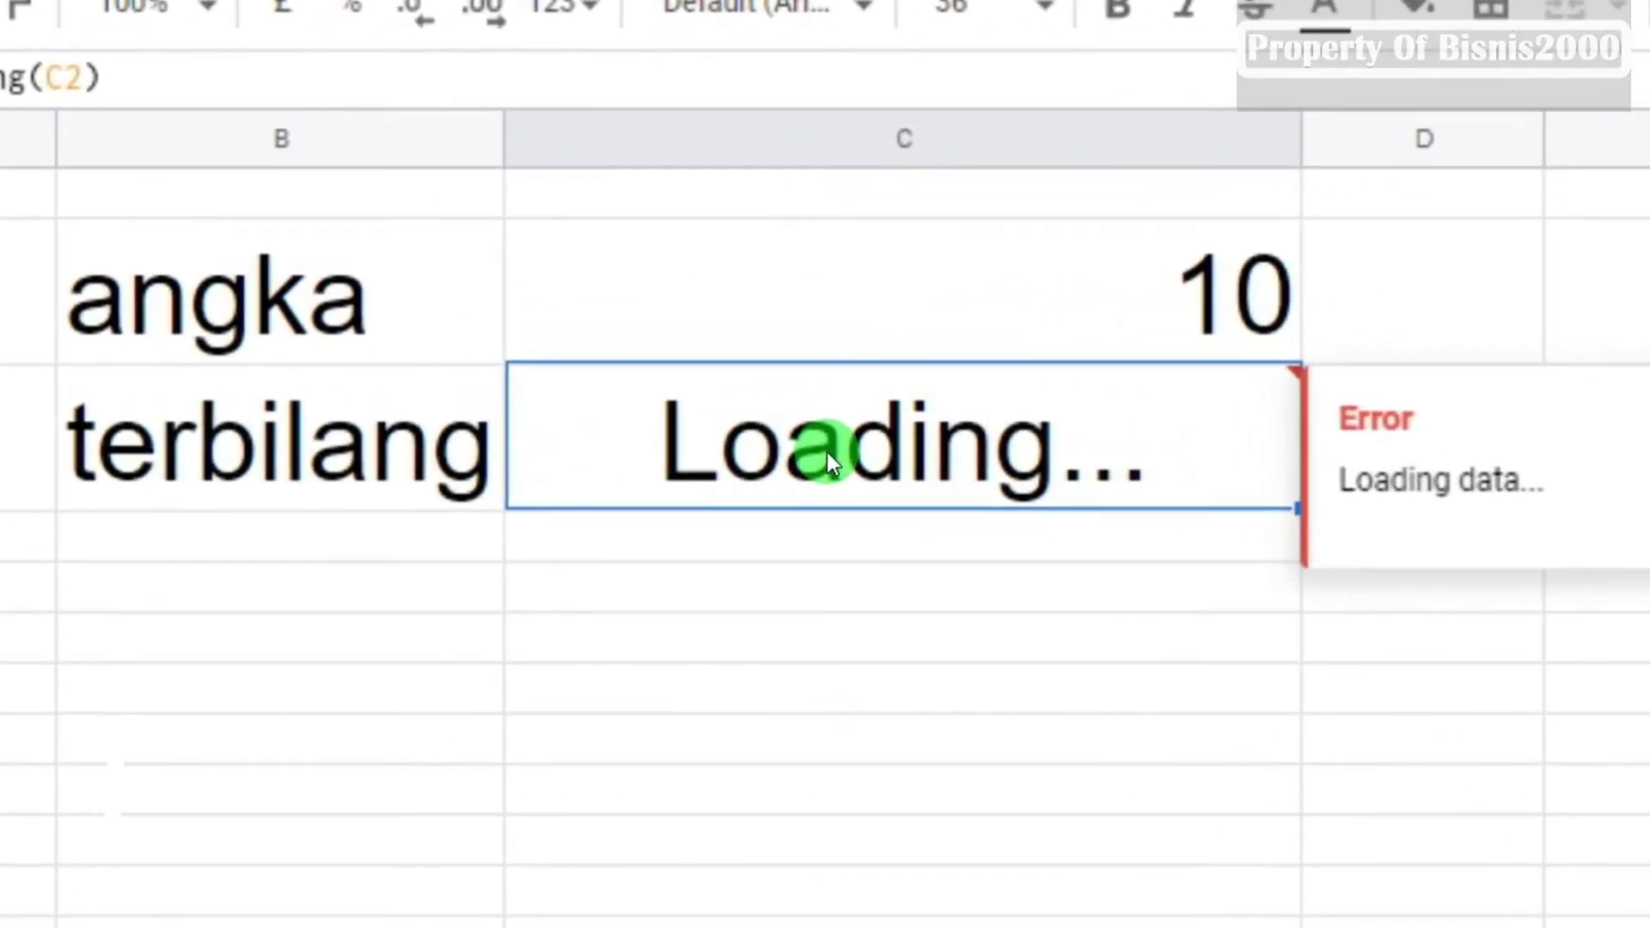
Step: Enter =terbilang(C2) in C3 so it spells out 10 as Sepuluh
{"action": "double_click", "coordinate": [827, 453]}
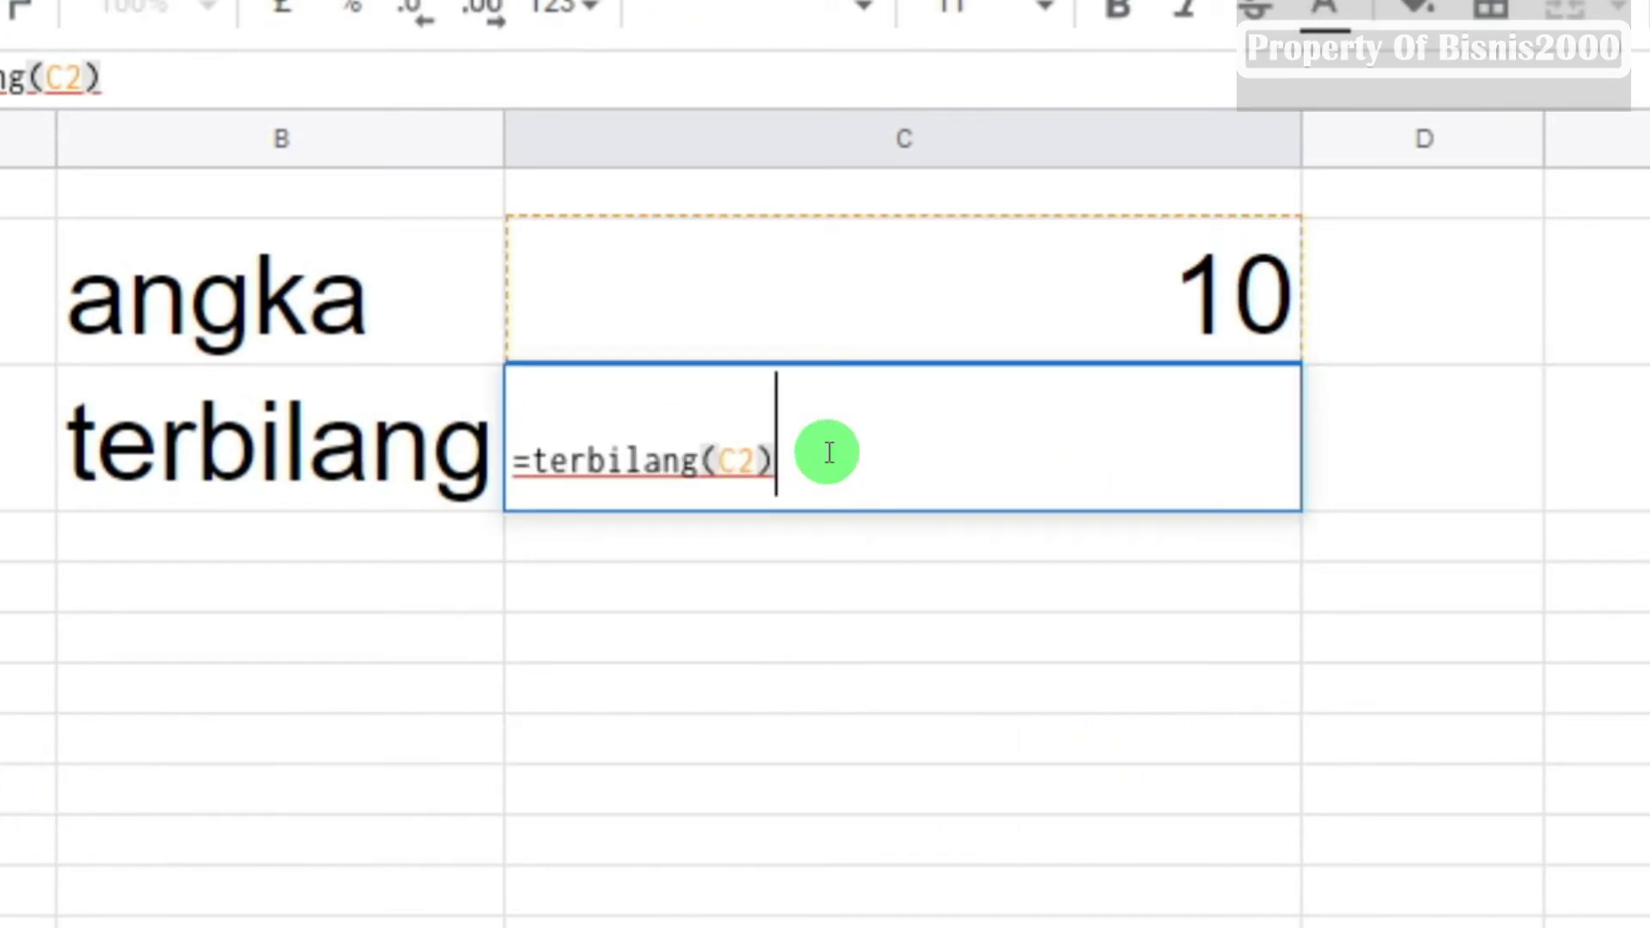
{"action": "key", "text": "Return"}
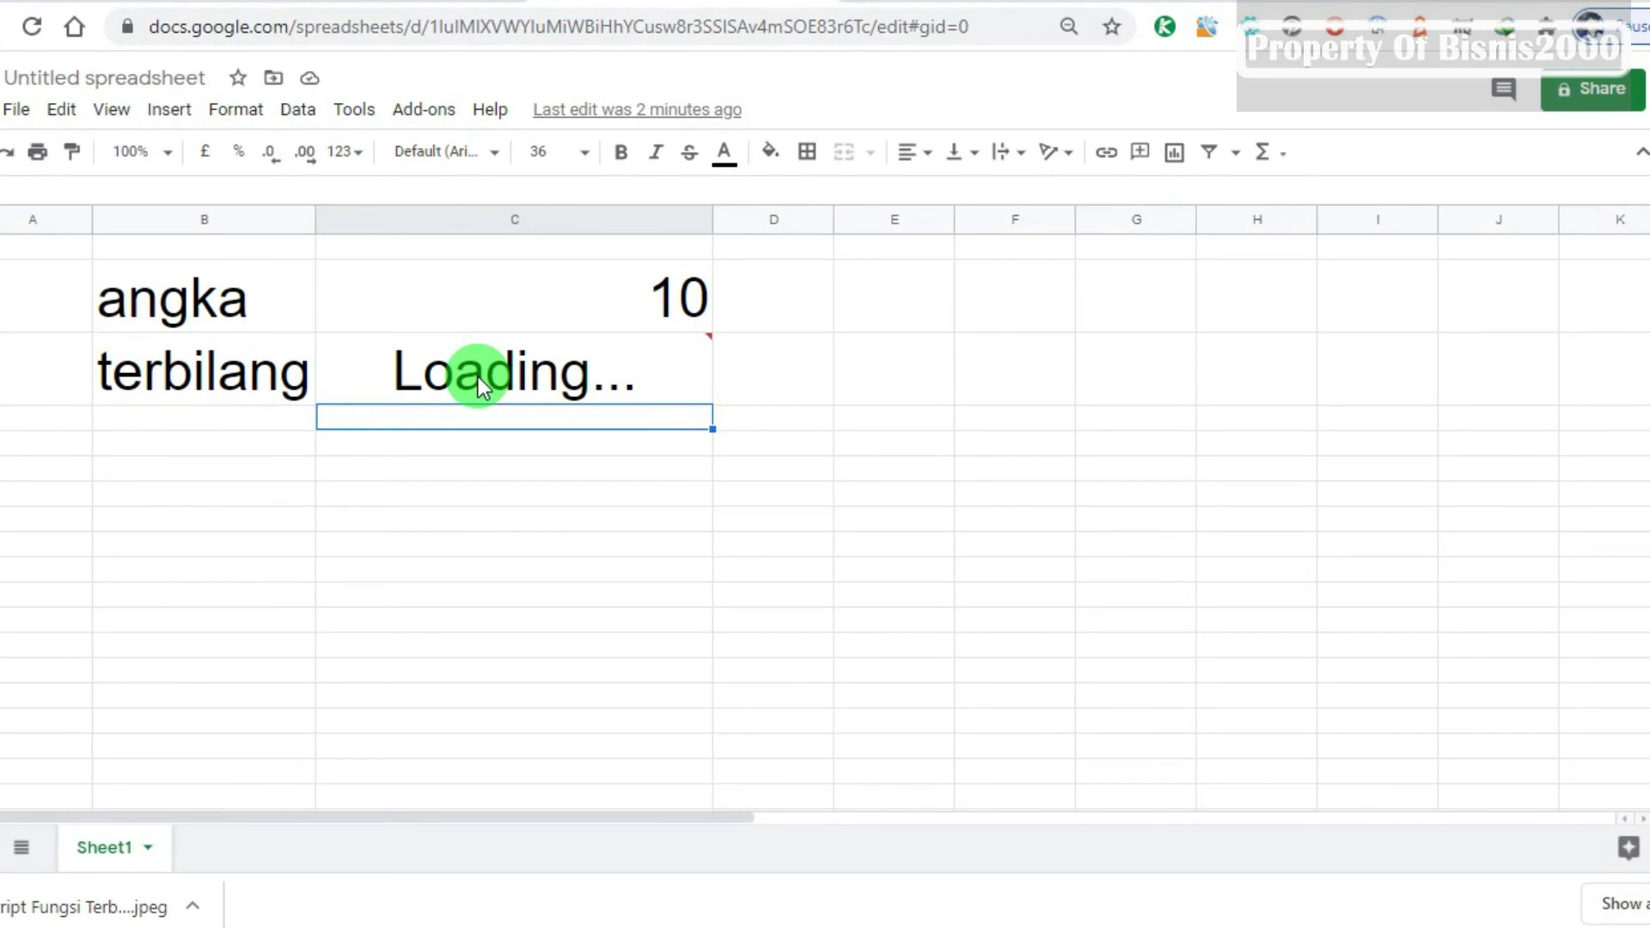
{"action": "type", "text": "="}
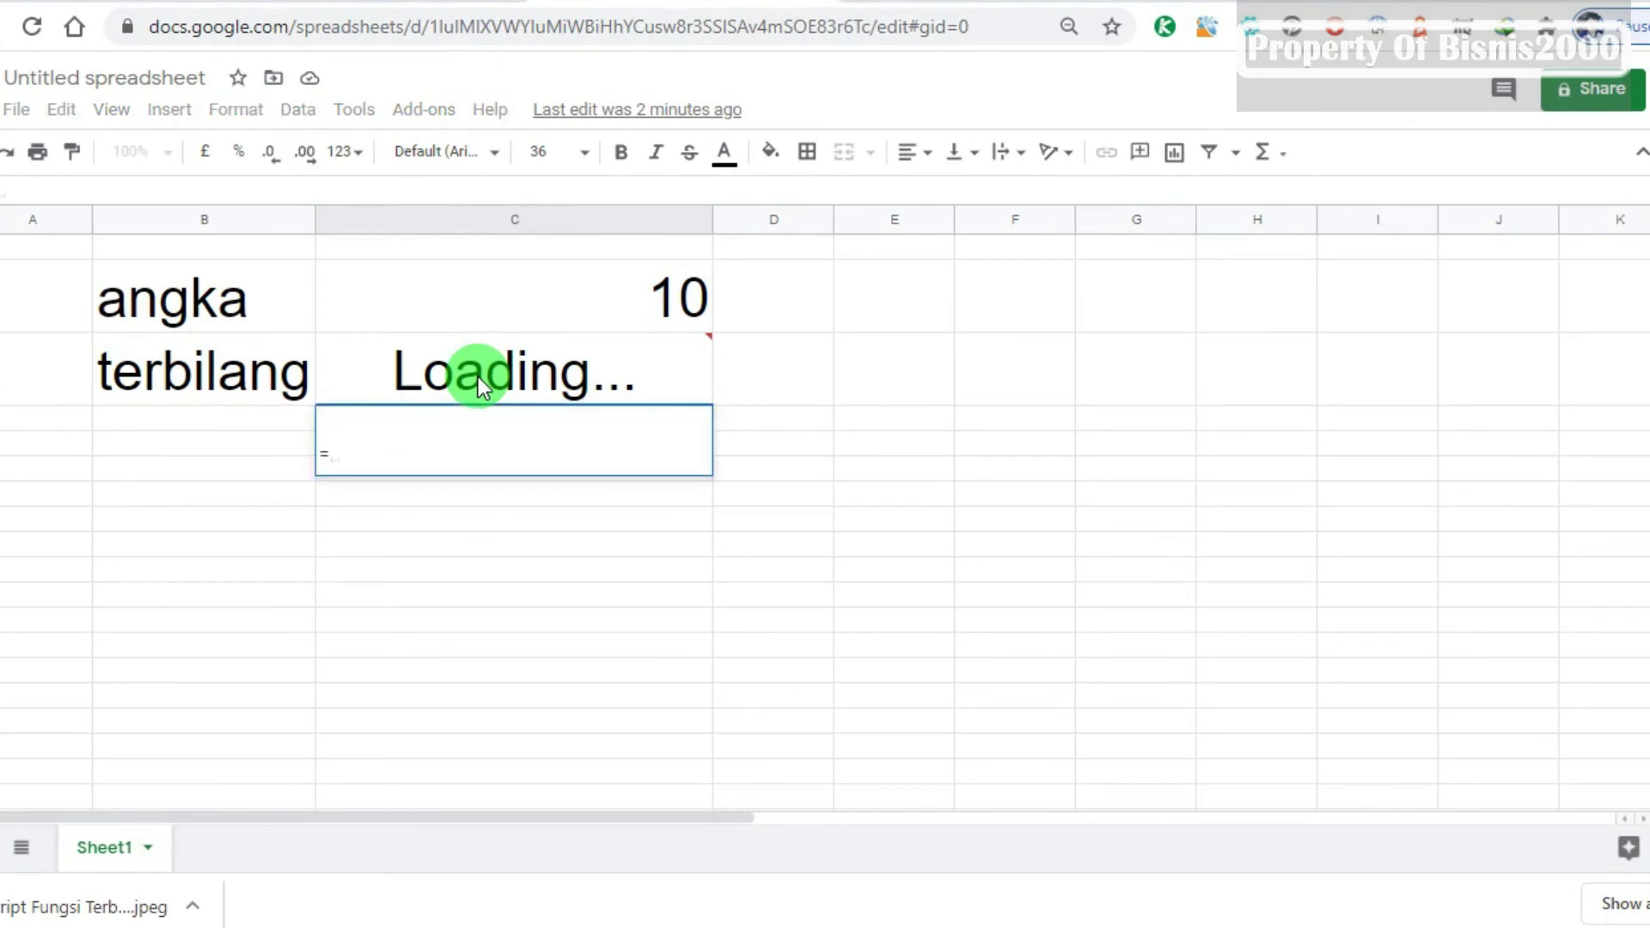
{"action": "type", "text": "terbil"}
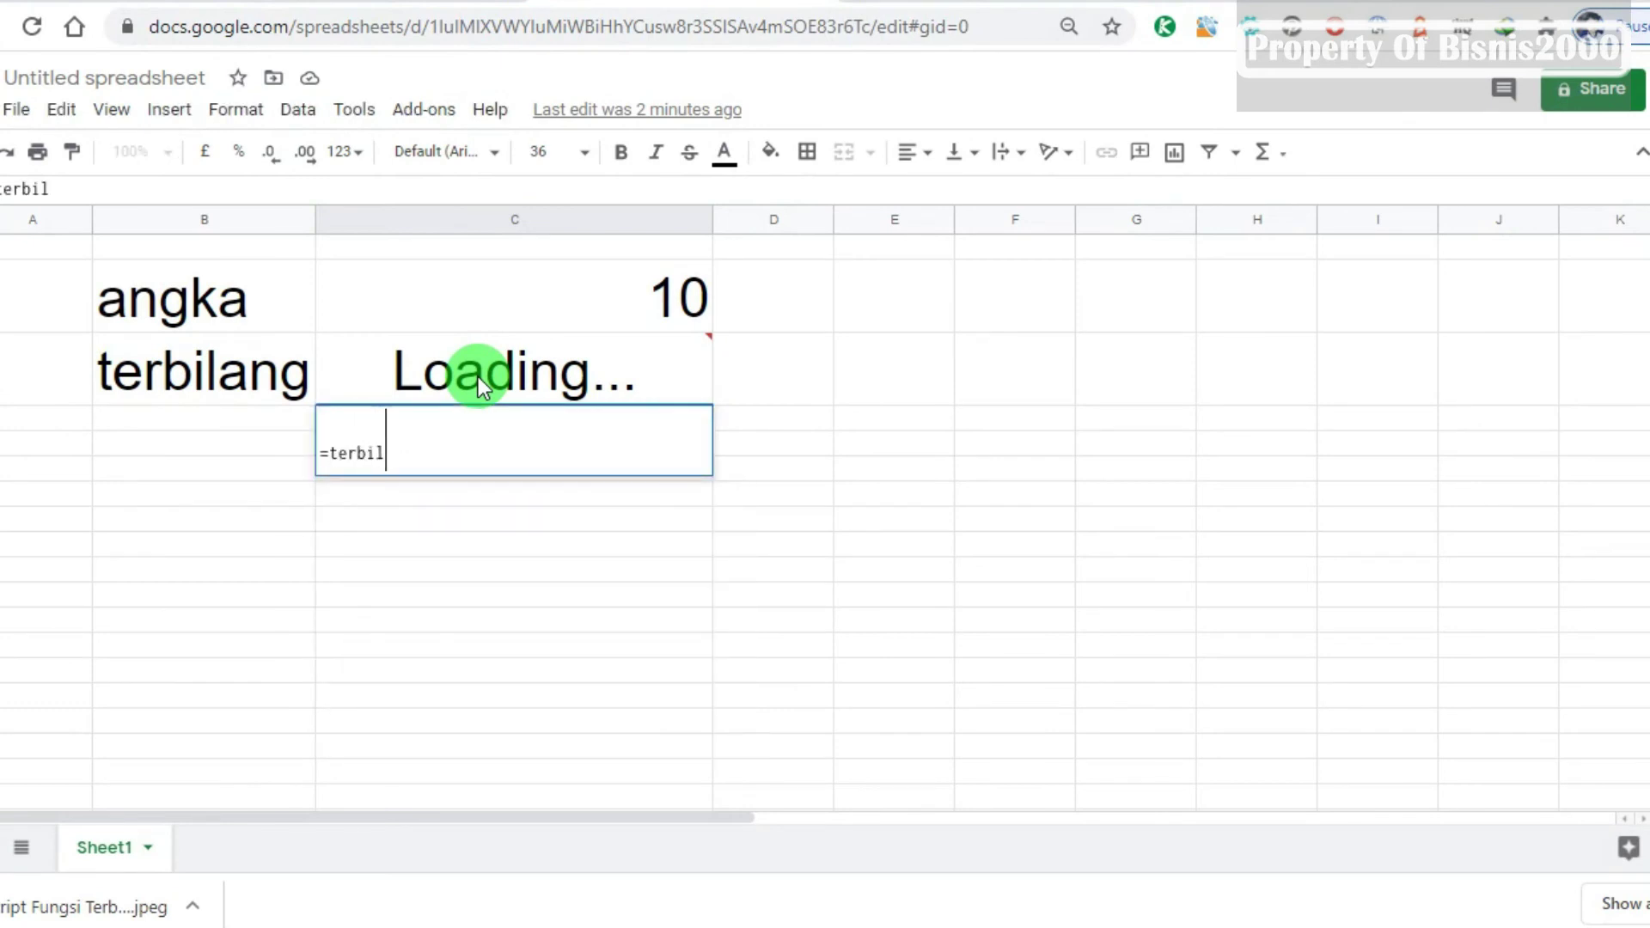
{"action": "type", "text": "an"}
{"action": "type", "text": "g"}
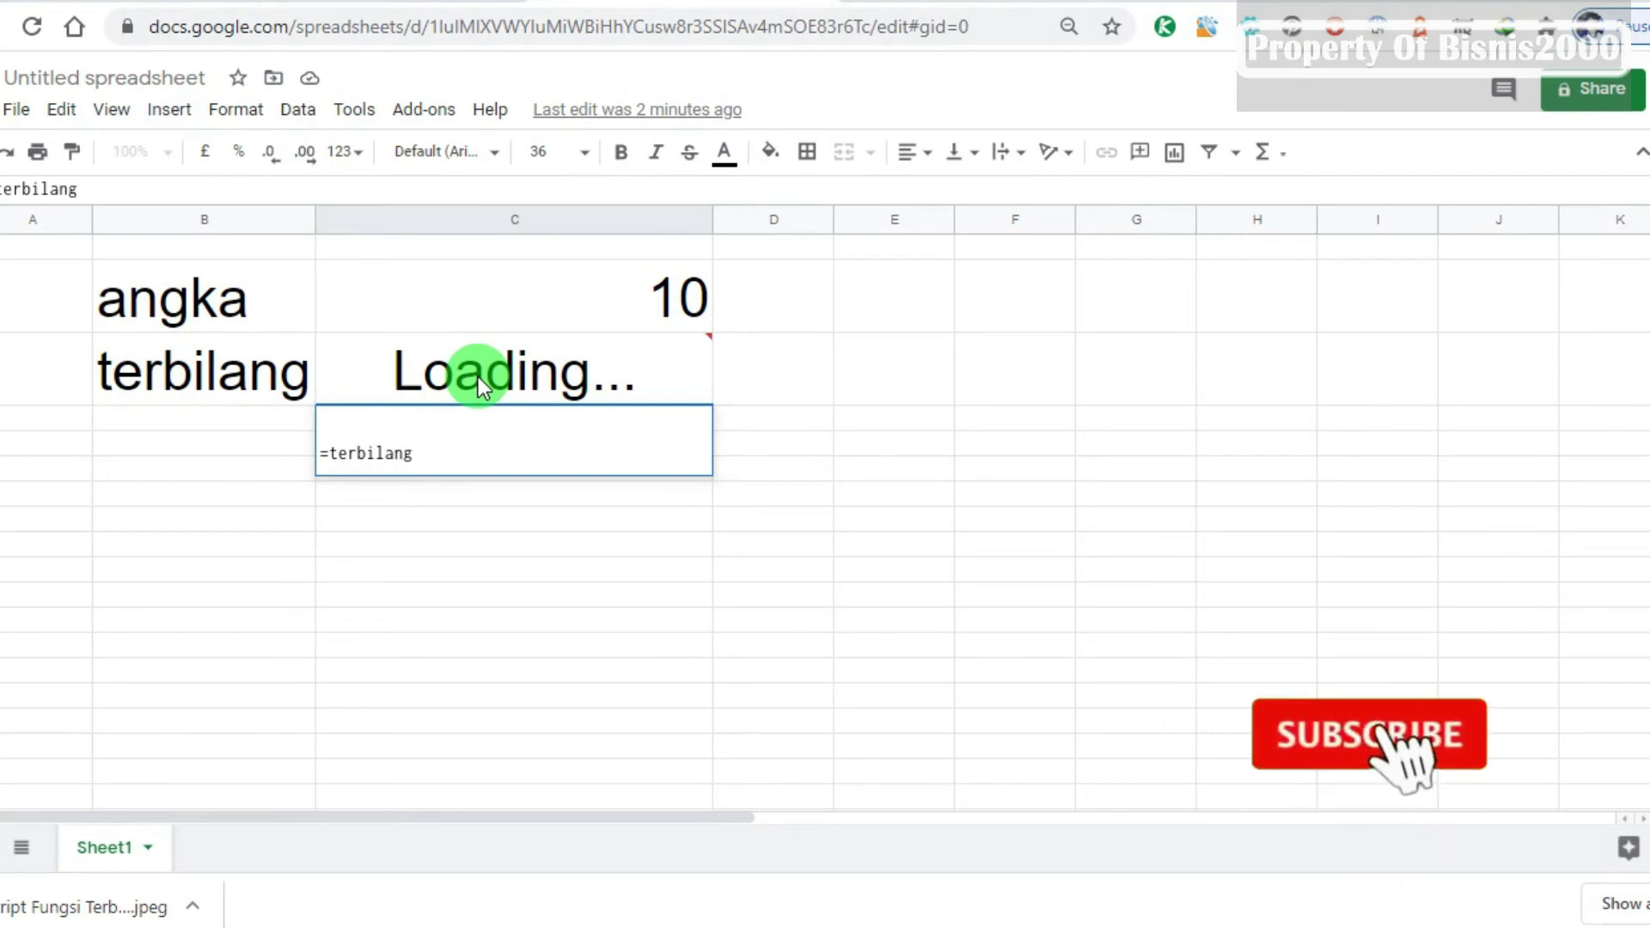
{"action": "type", "text": "("}
{"action": "left_click", "coordinate": [477, 377]}
{"action": "key", "text": "Up"}
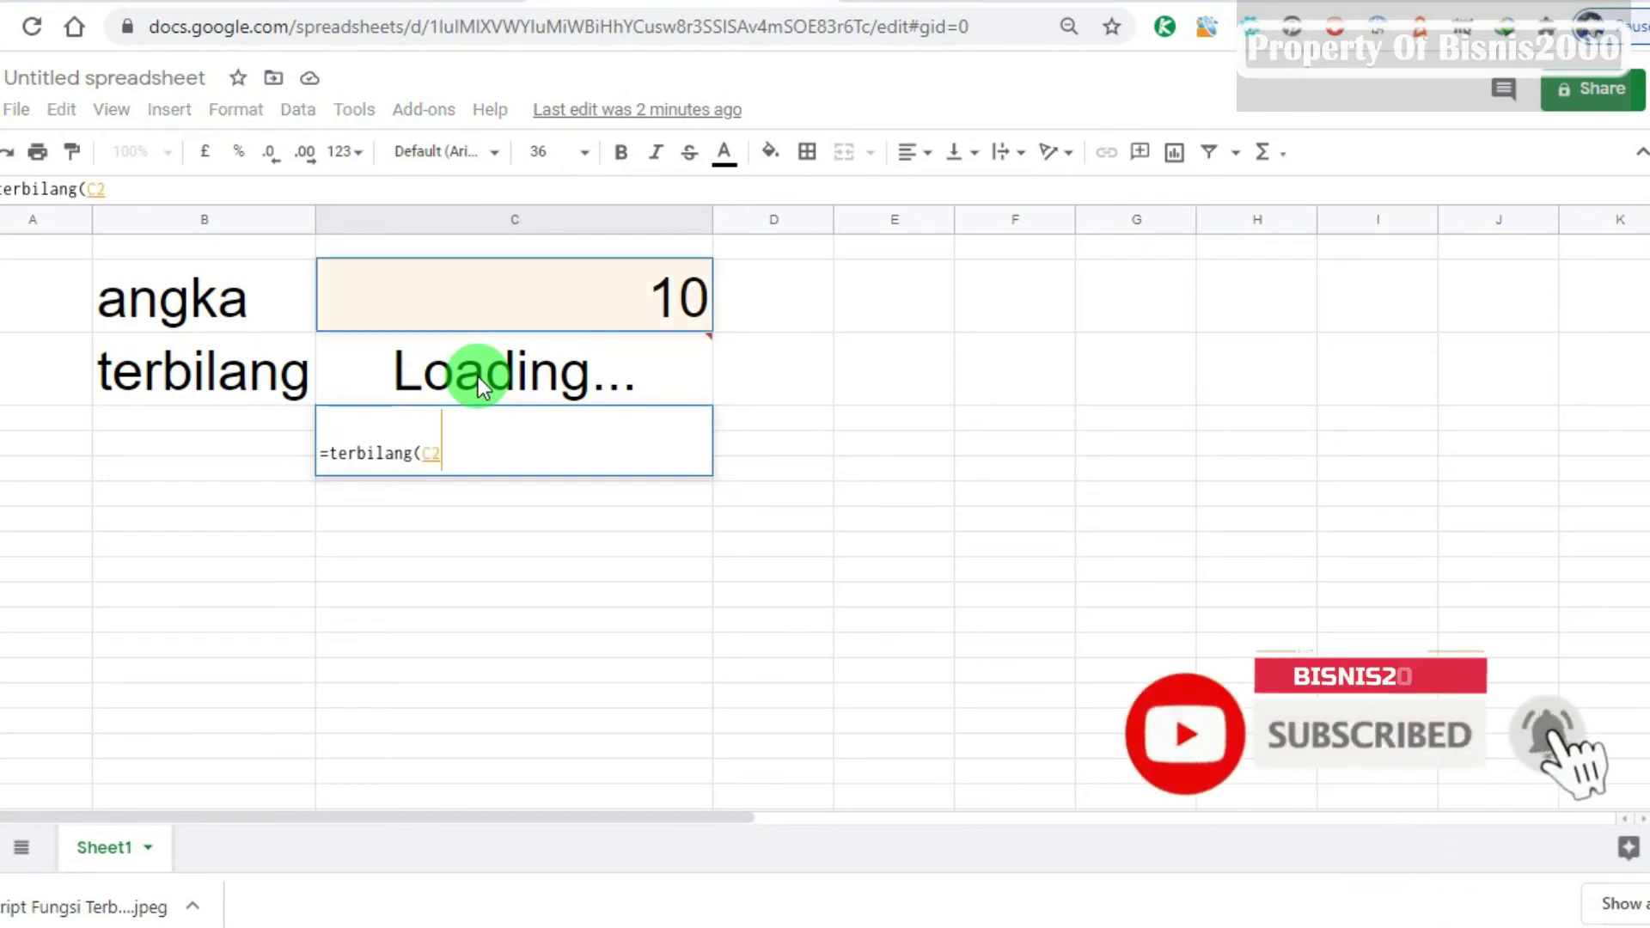
{"action": "type", "text": ")"}
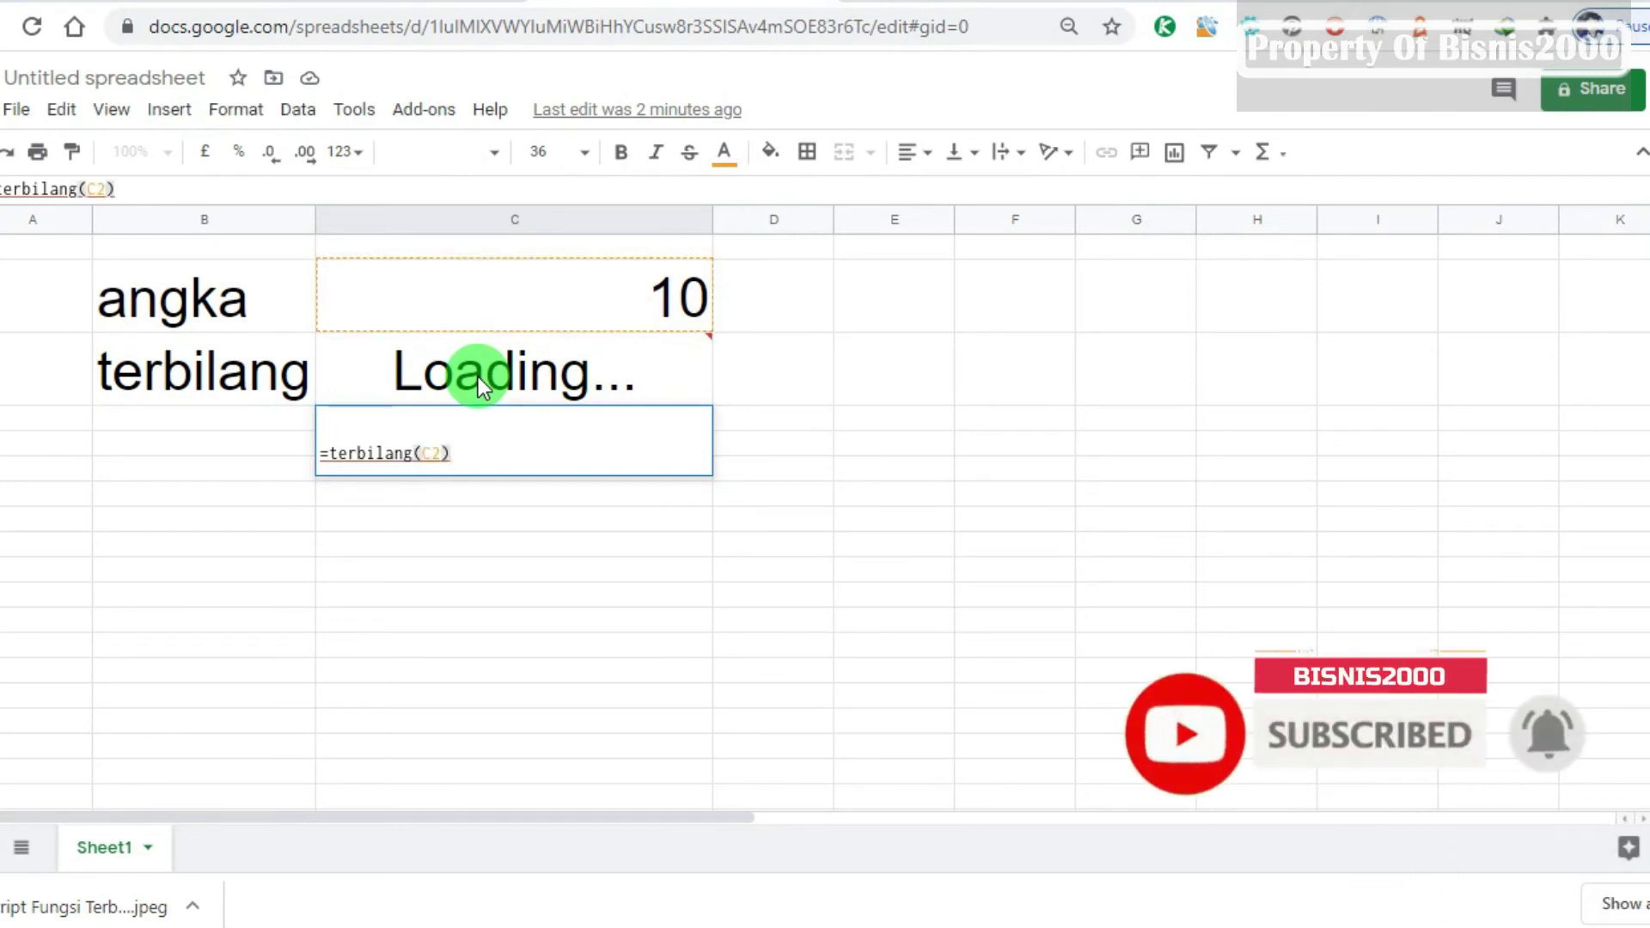
{"action": "key", "text": "Return"}
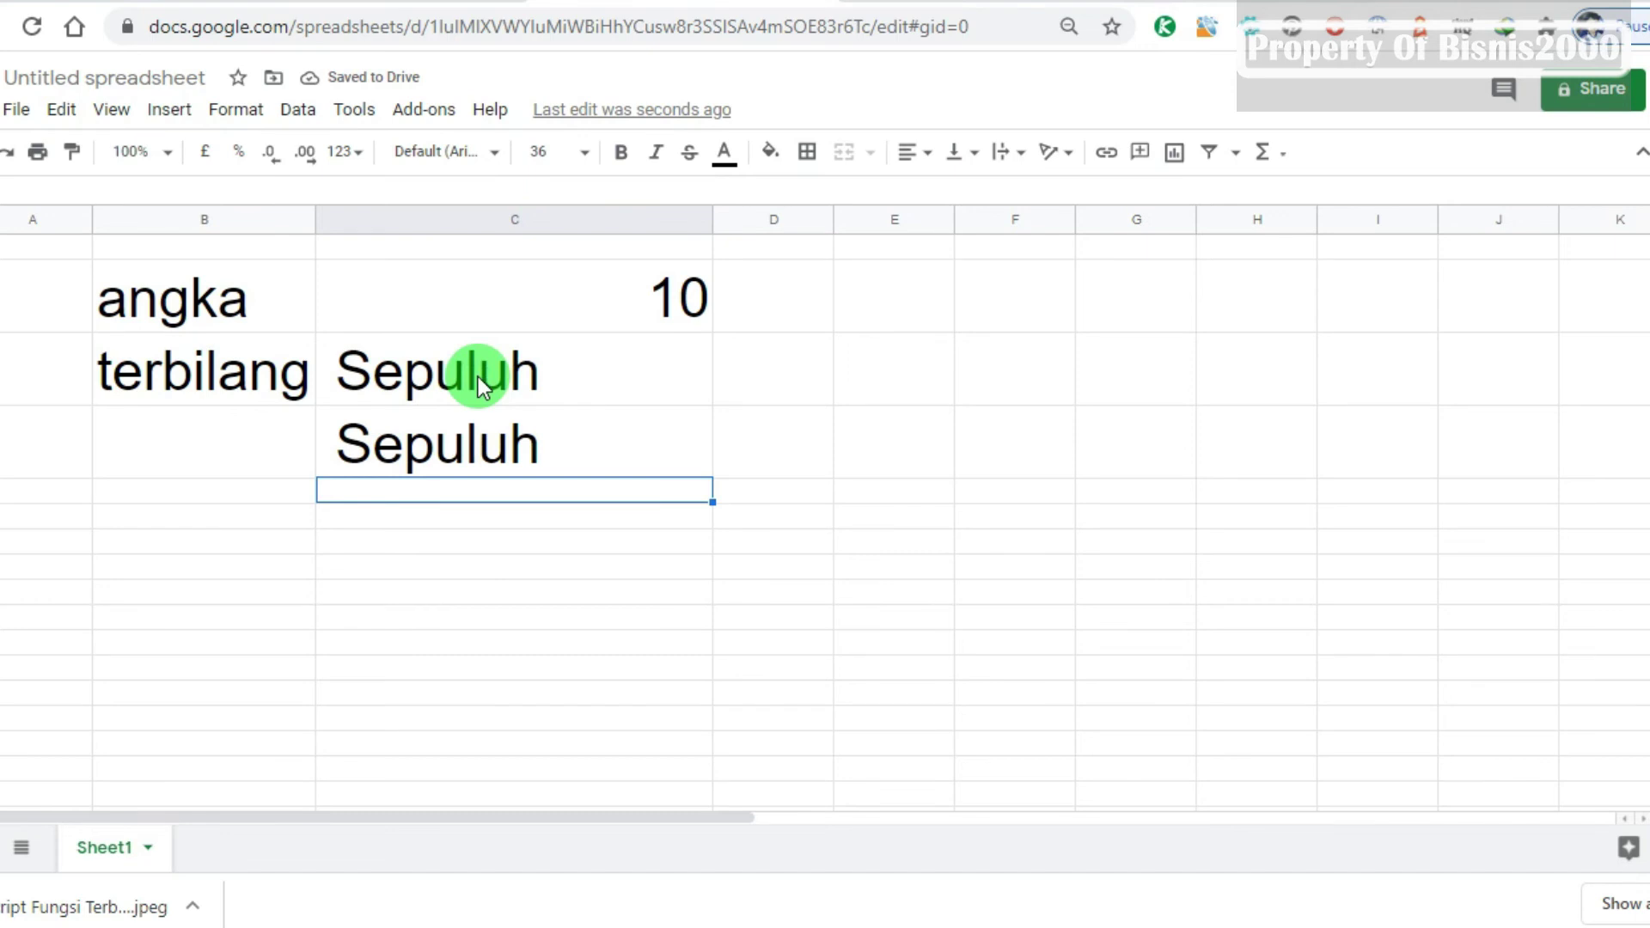
Step: Delete the duplicate Sepuluh formula in C4 and return to C2
{"action": "key", "text": "Up"}
{"action": "key", "text": "Up"}
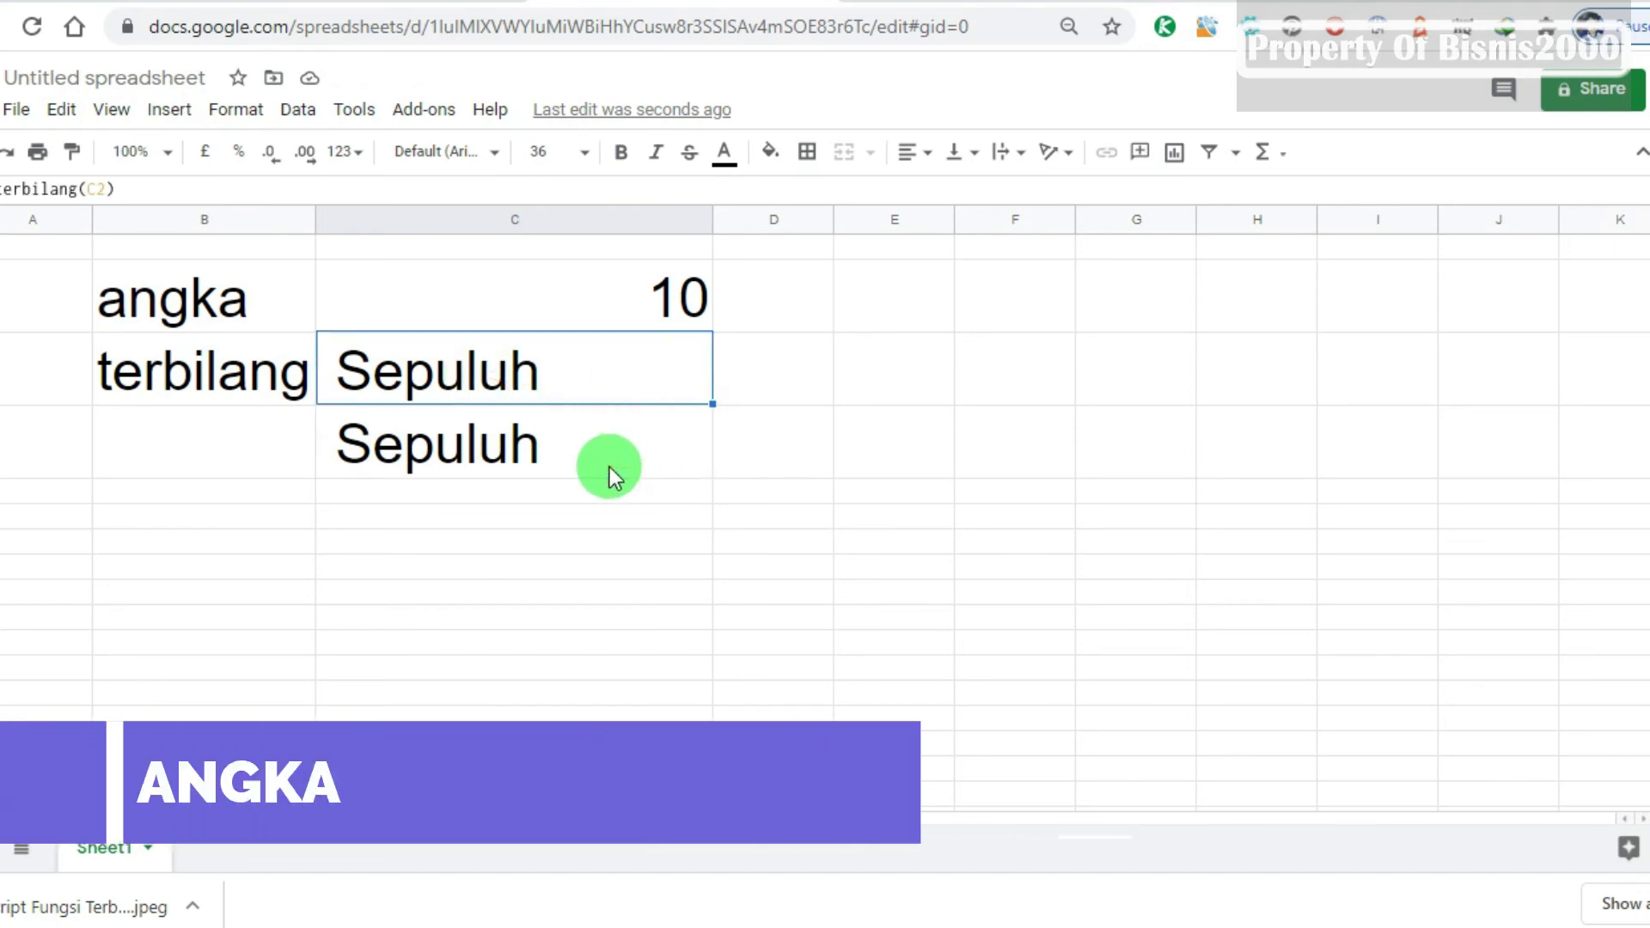
{"action": "key", "text": "Down"}
{"action": "key", "text": "Delete"}
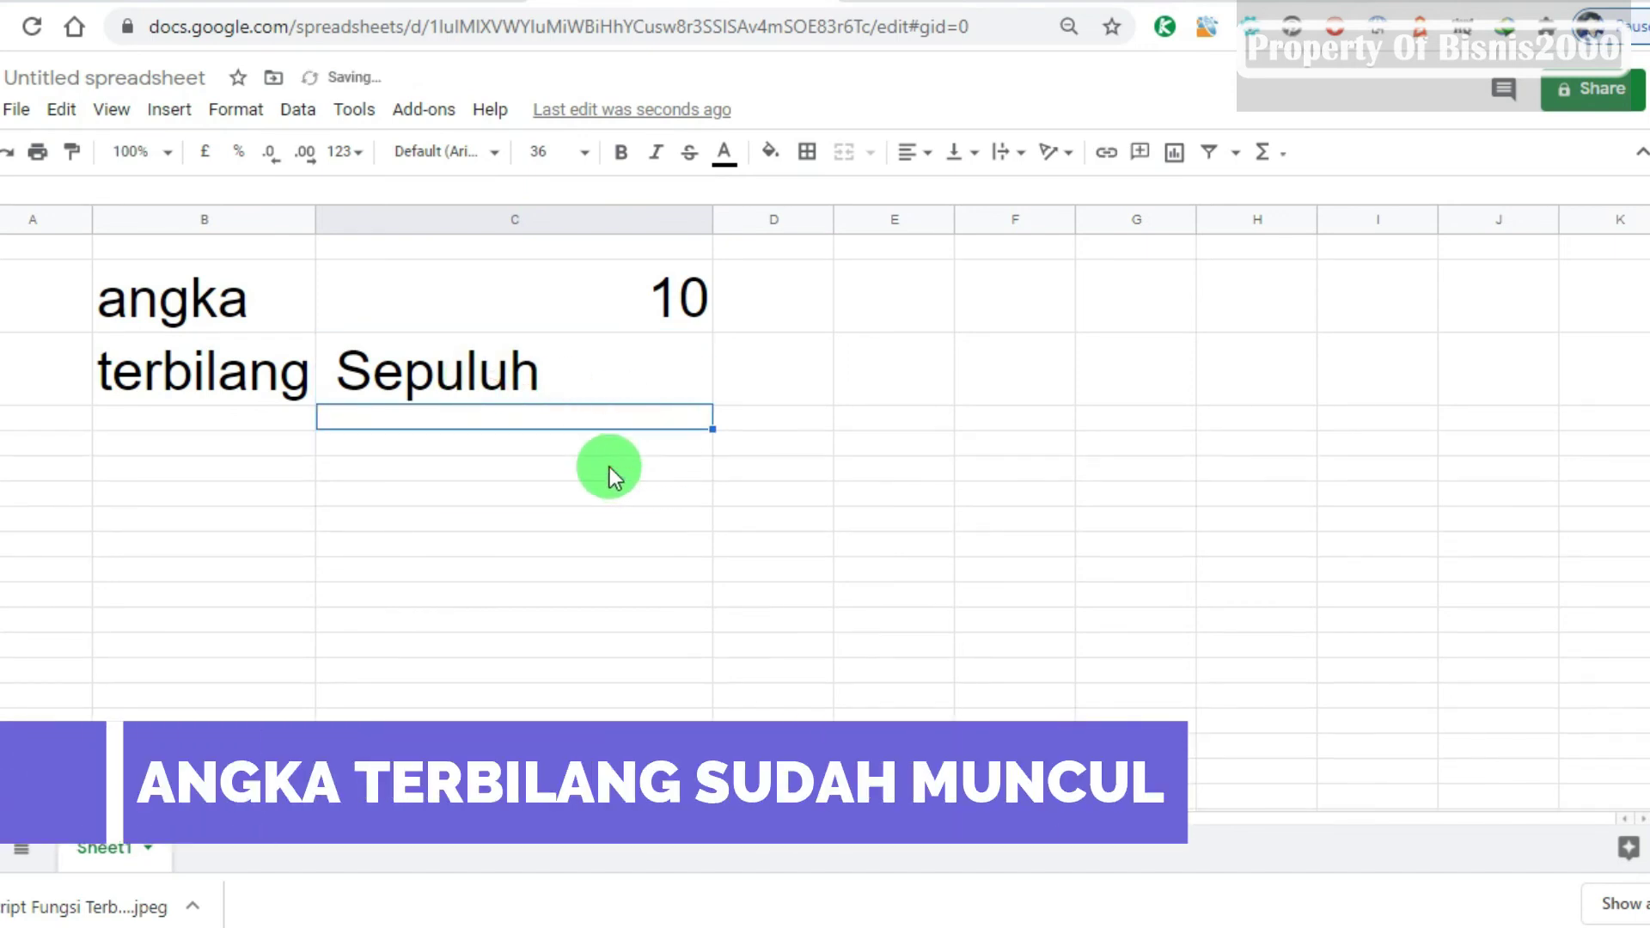
{"action": "key", "text": "Up"}
{"action": "key", "text": "Up"}
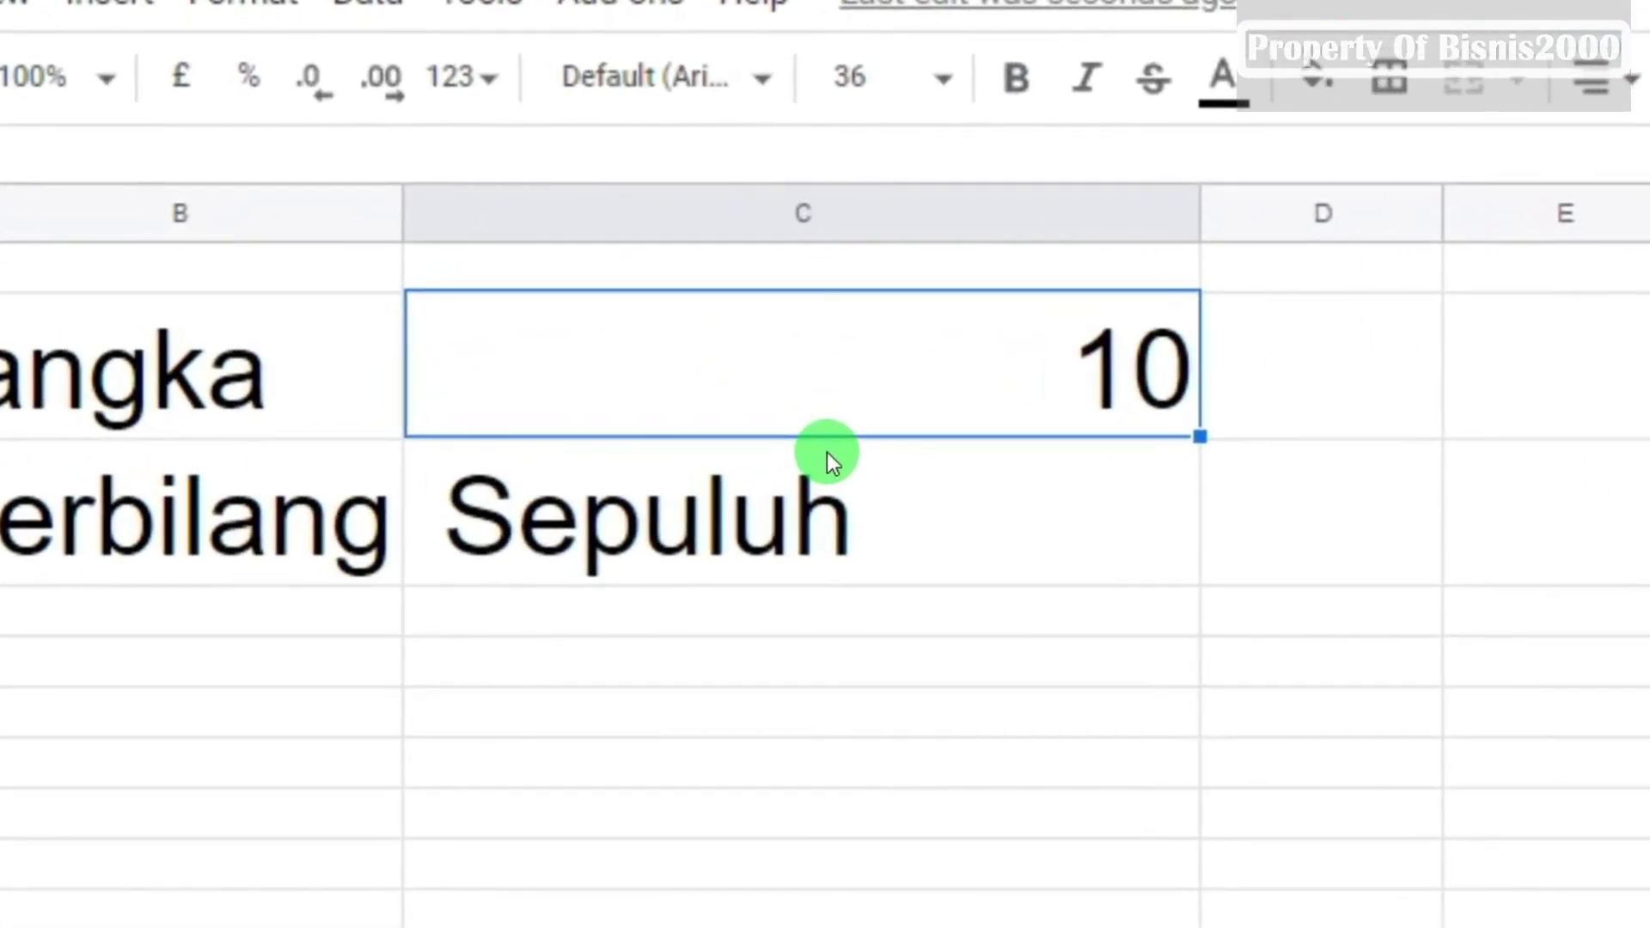
Step: Test the terbilang result by entering 9, then 200, then 800 in C2
{"action": "type", "text": "9"}
{"action": "key", "text": "Return"}
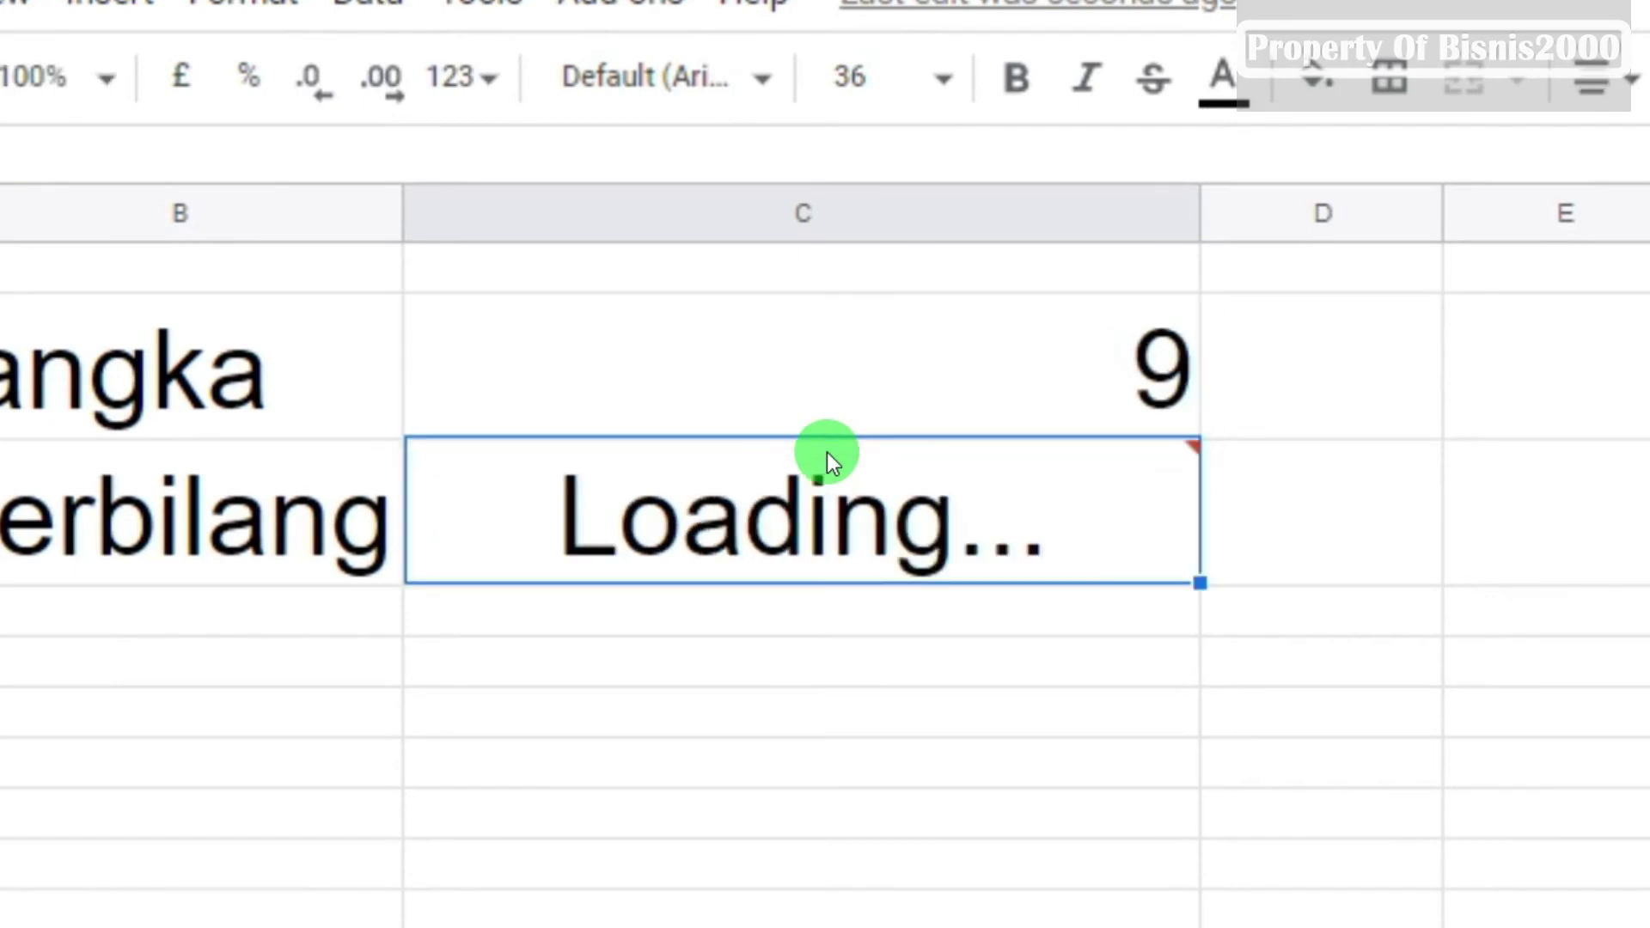
{"action": "key", "text": "Up"}
{"action": "type", "text": "2"}
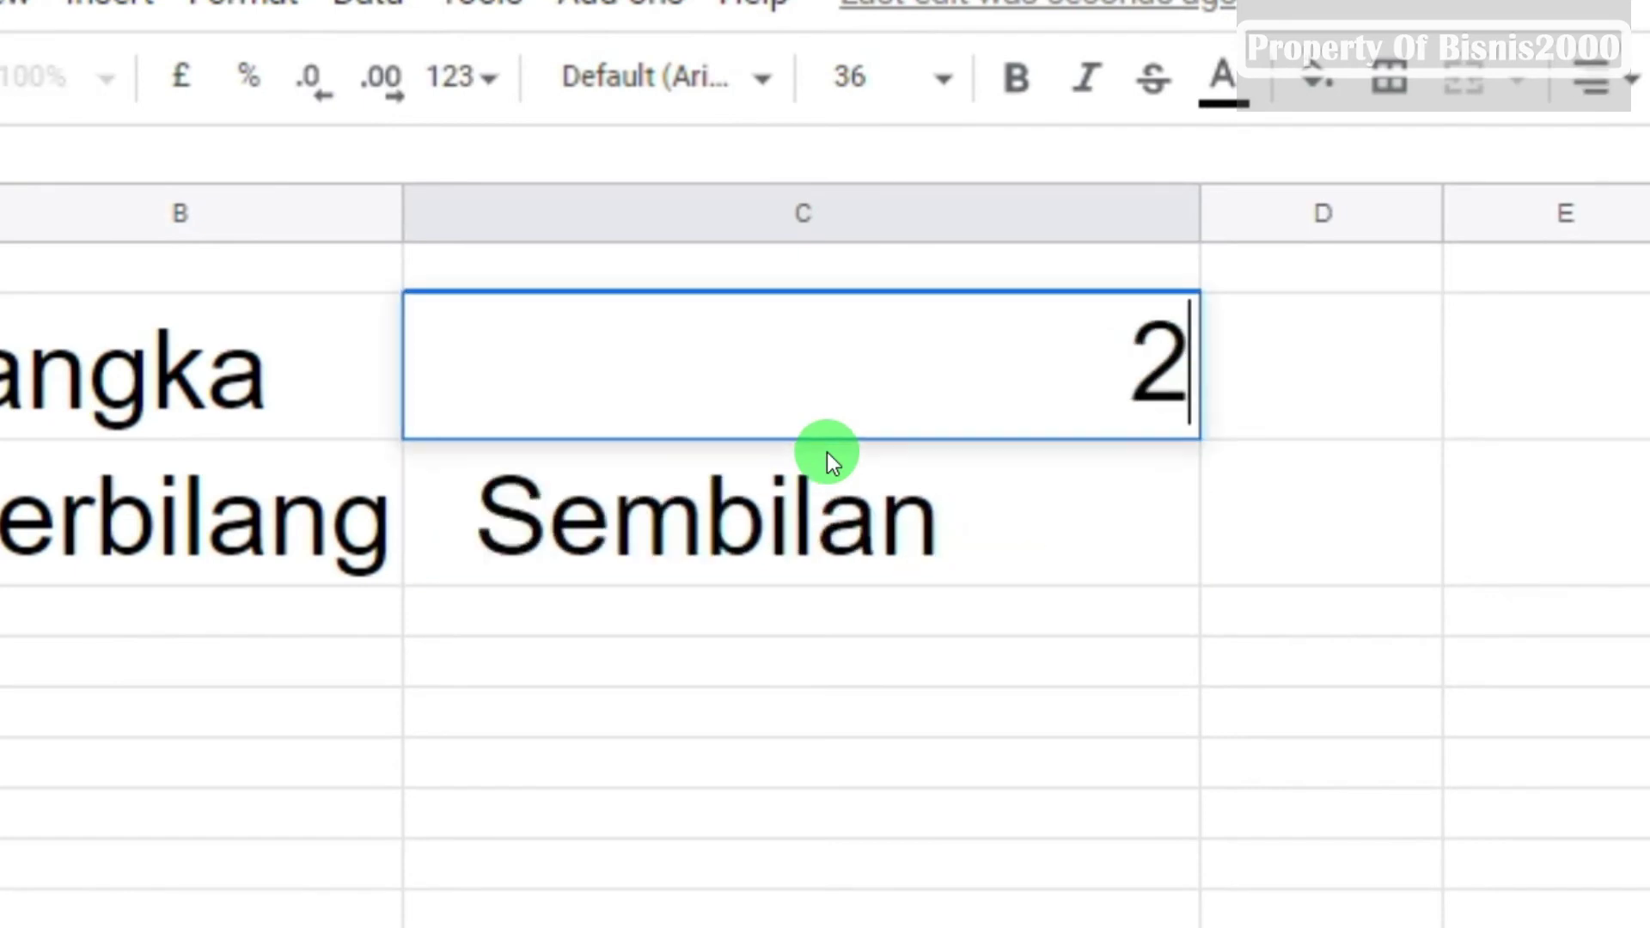
{"action": "type", "text": "00"}
{"action": "key", "text": "Return"}
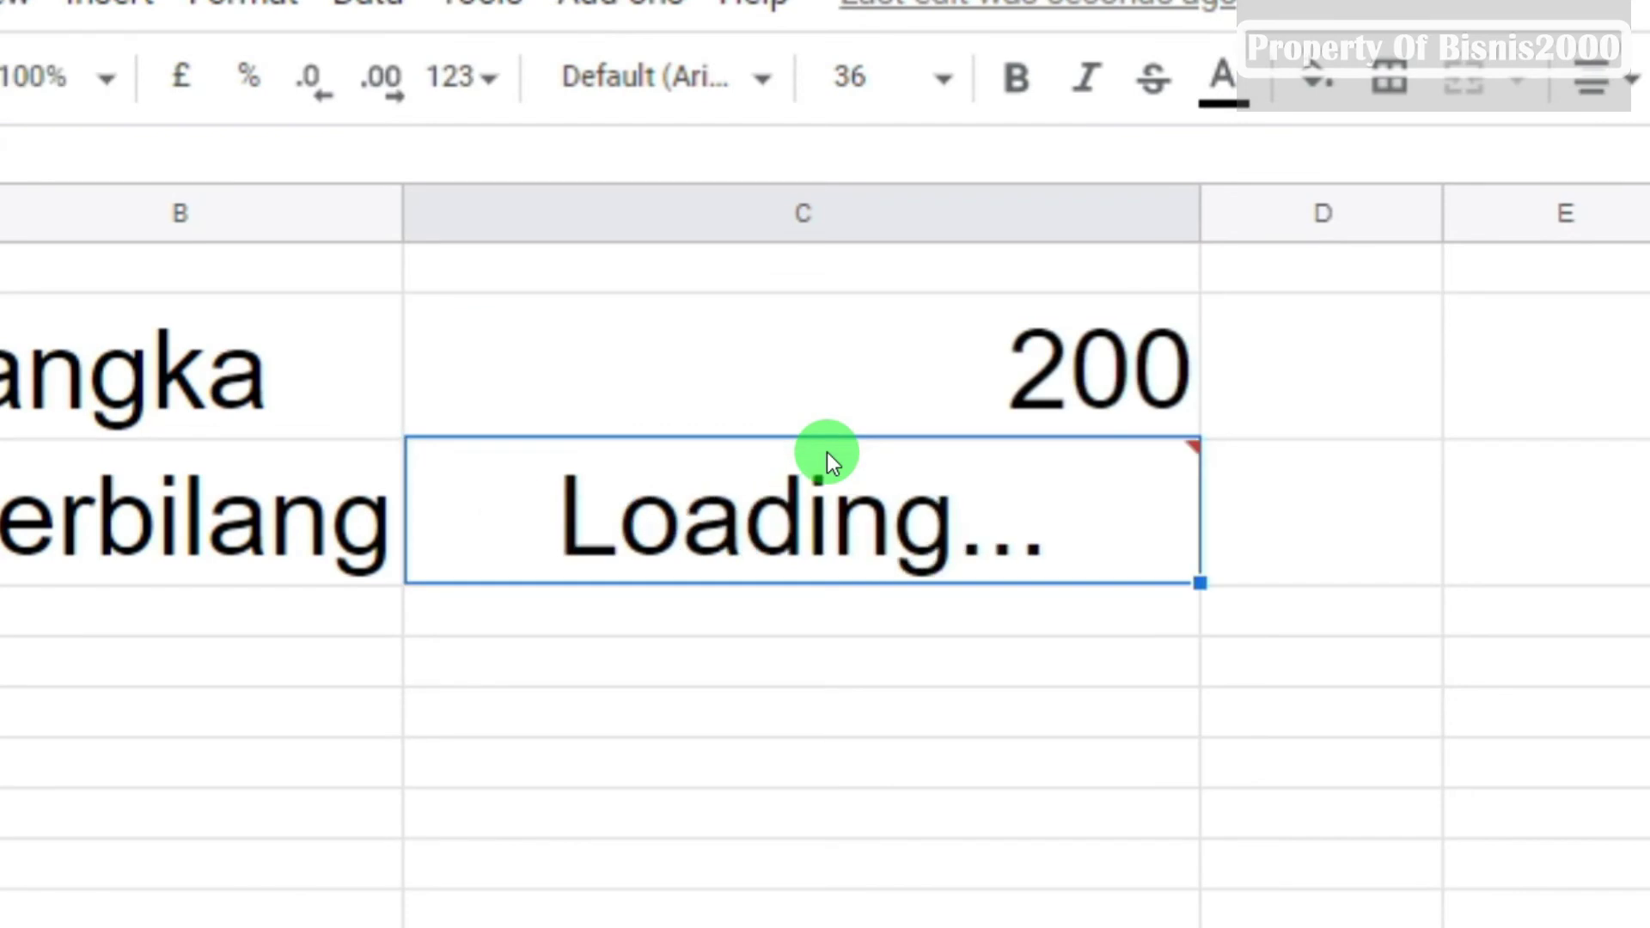
{"action": "key", "text": "Up"}
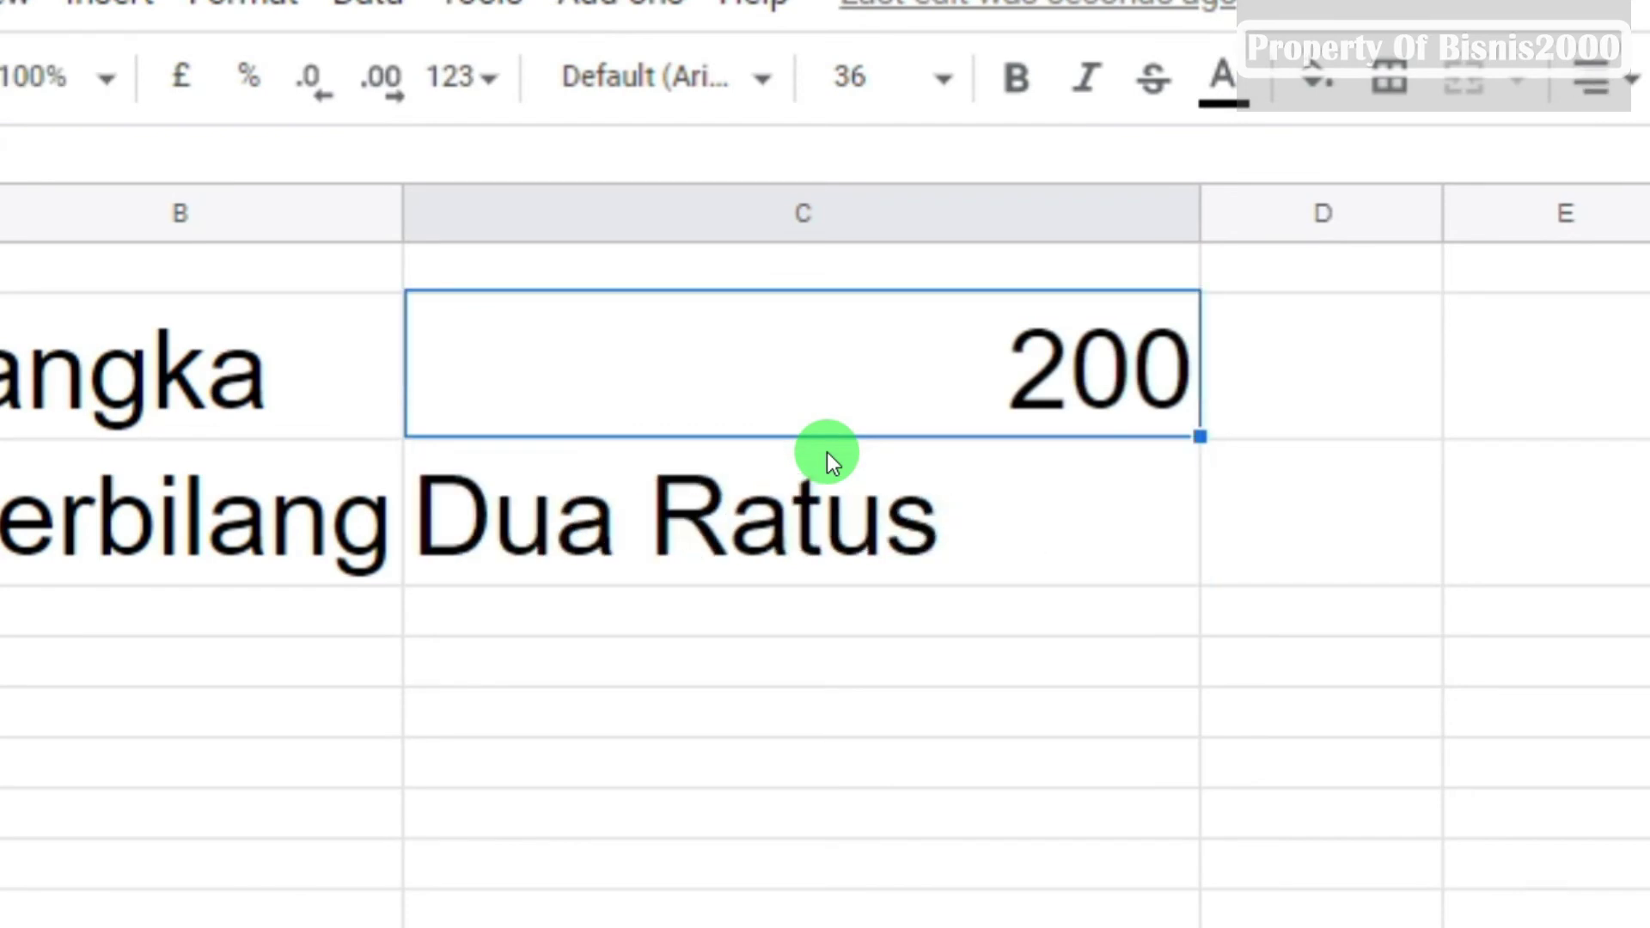
{"action": "type", "text": "800"}
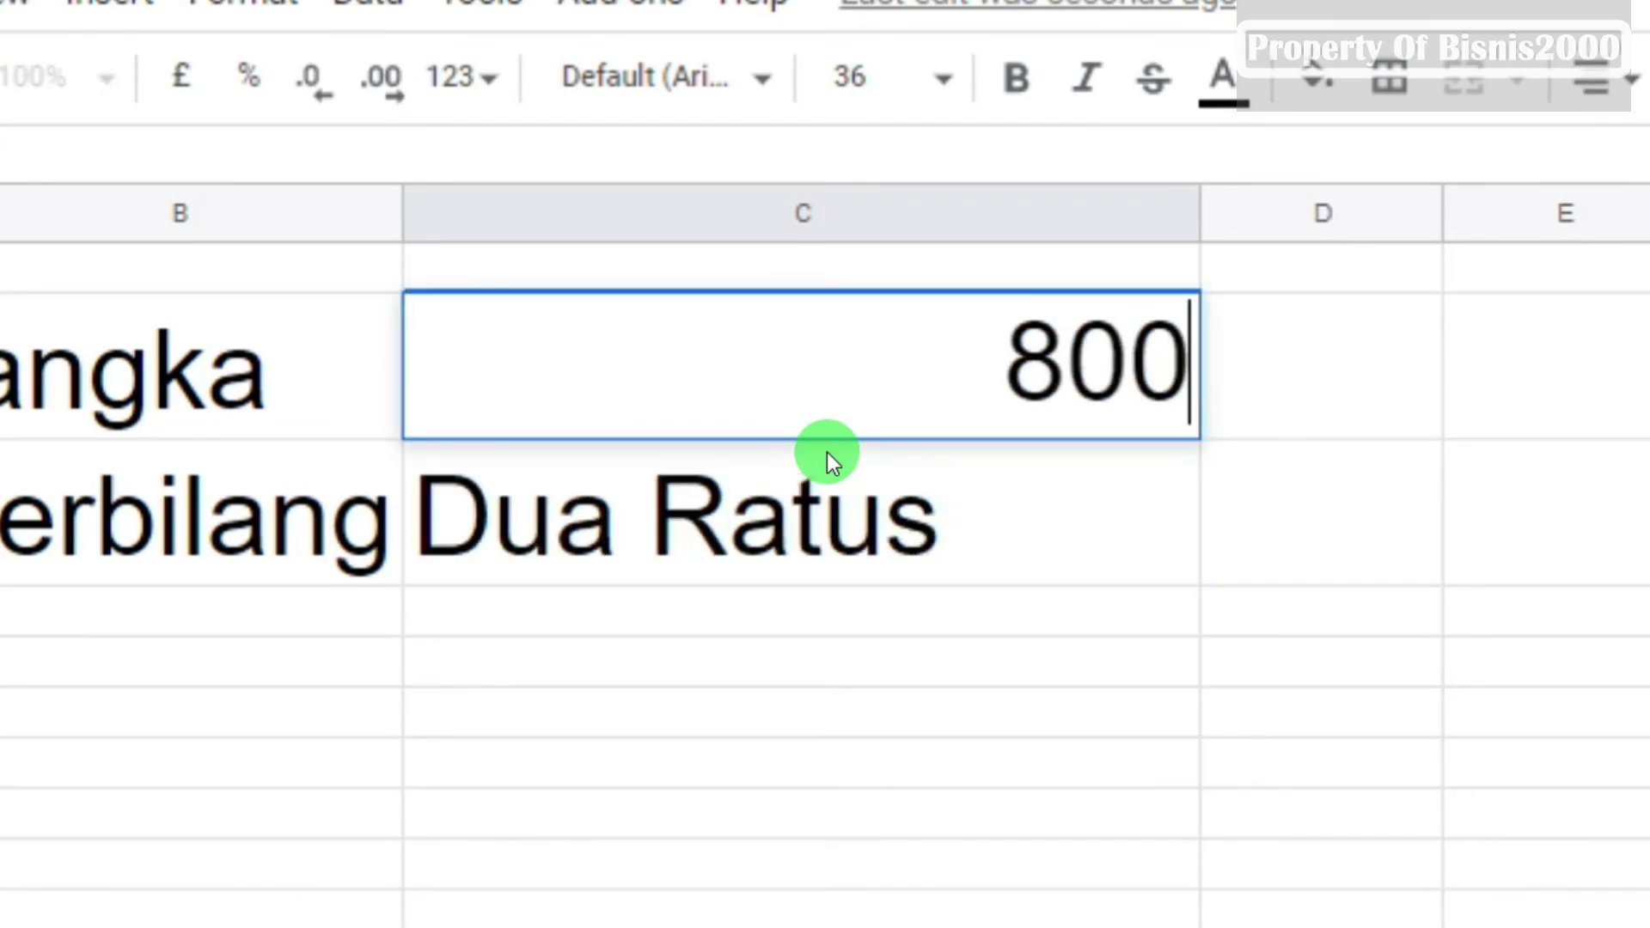
{"action": "key", "text": "Return"}
{"action": "key", "text": "Up"}
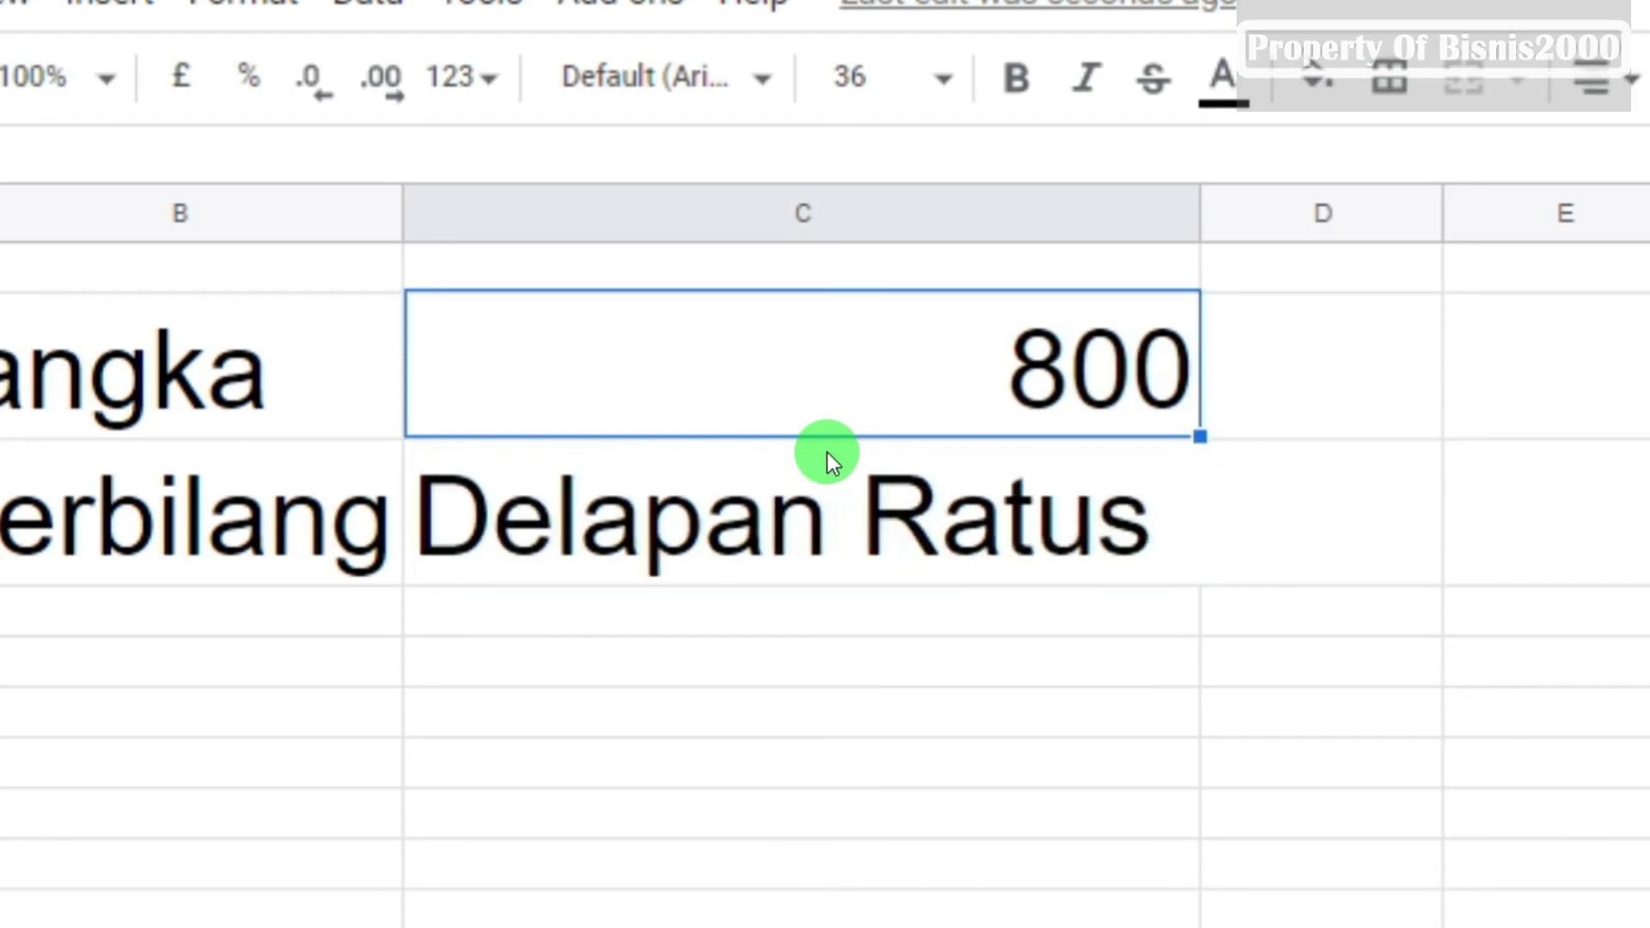
Step: Enter 1000000 in C2 so C3 reads Satu Juta
{"action": "type", "text": "100000"}
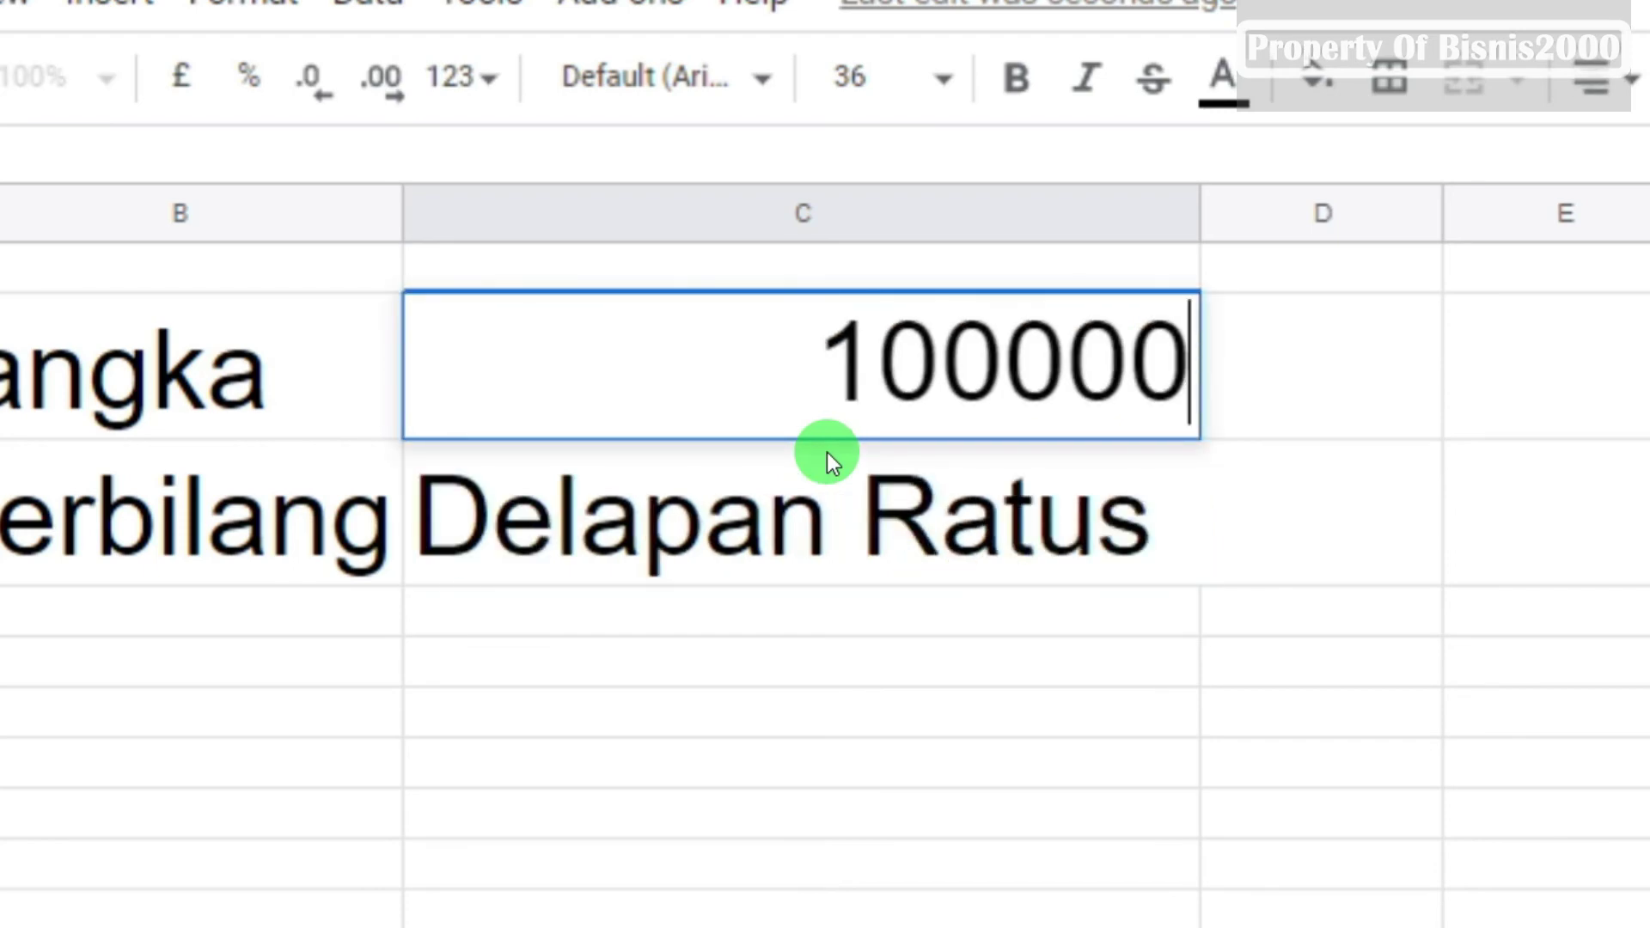
{"action": "type", "text": "0"}
{"action": "key", "text": "Return"}
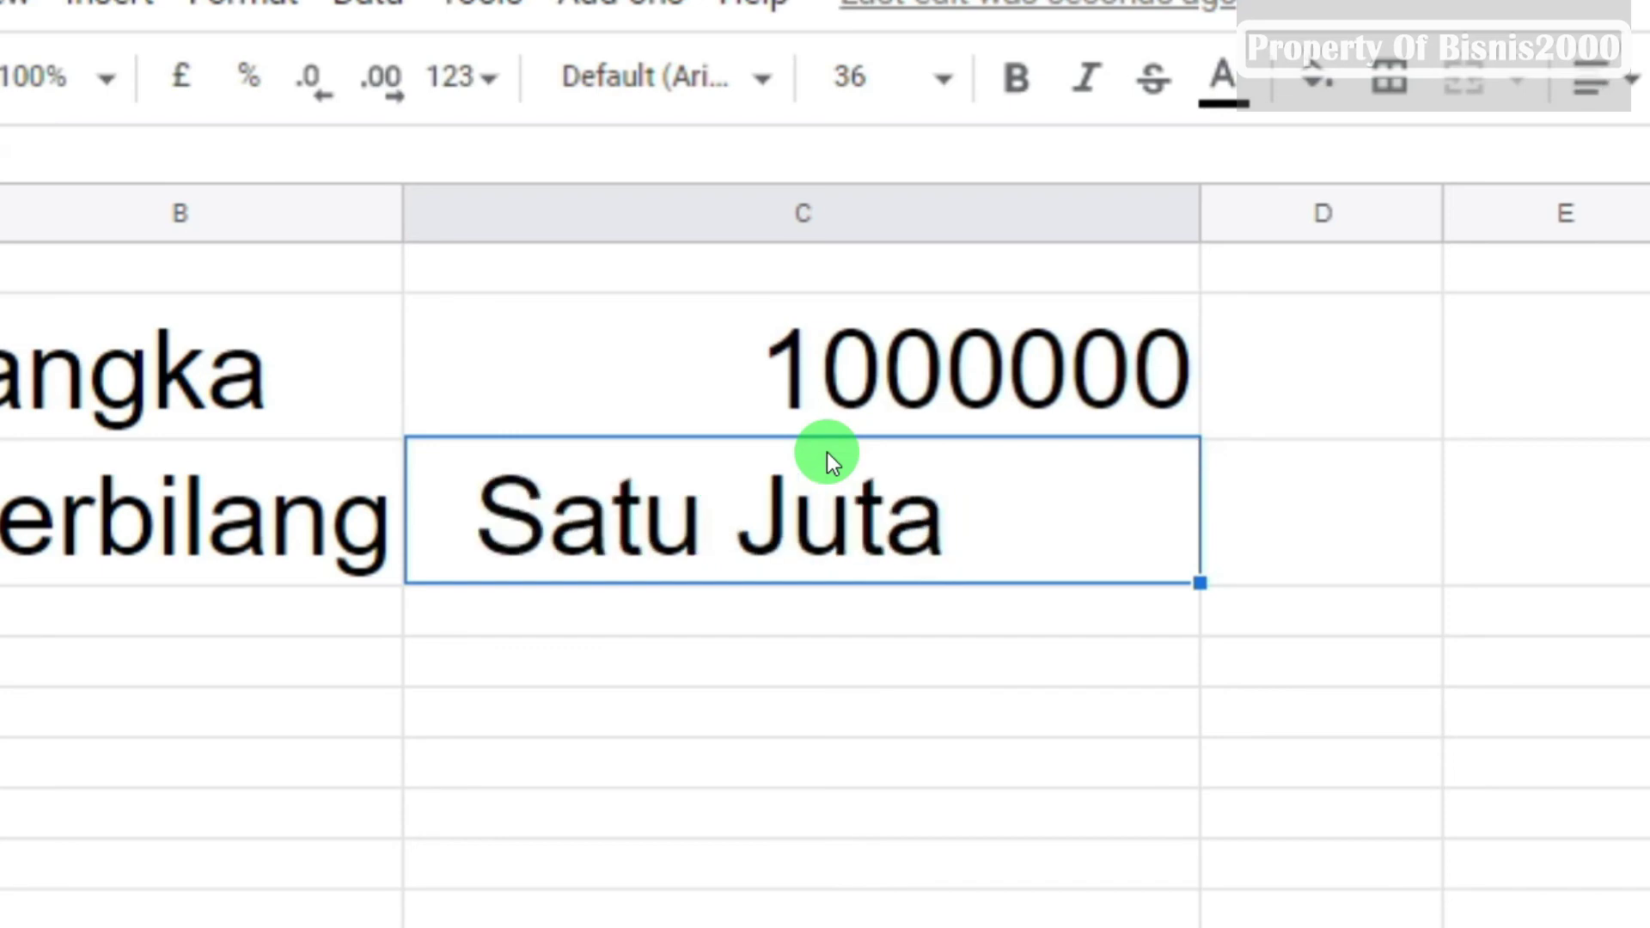
{"action": "key", "text": "Up"}
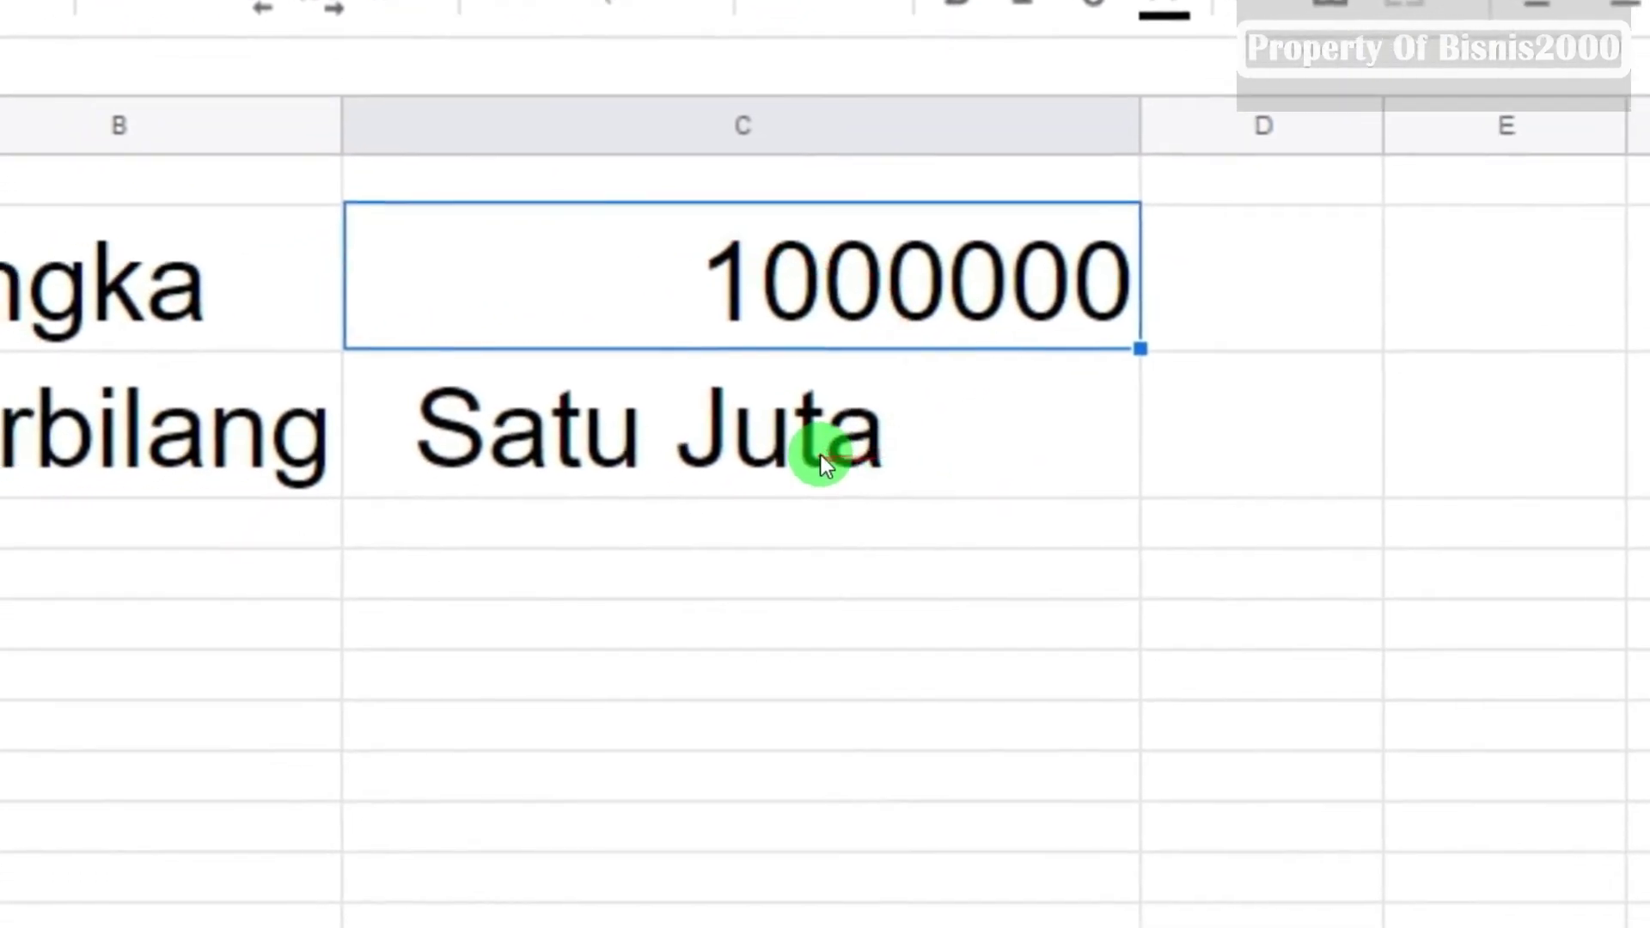
Step: Append & "Rupiah" to the =terbilang(C2) formula in C3
{"action": "left_click", "coordinate": [827, 452]}
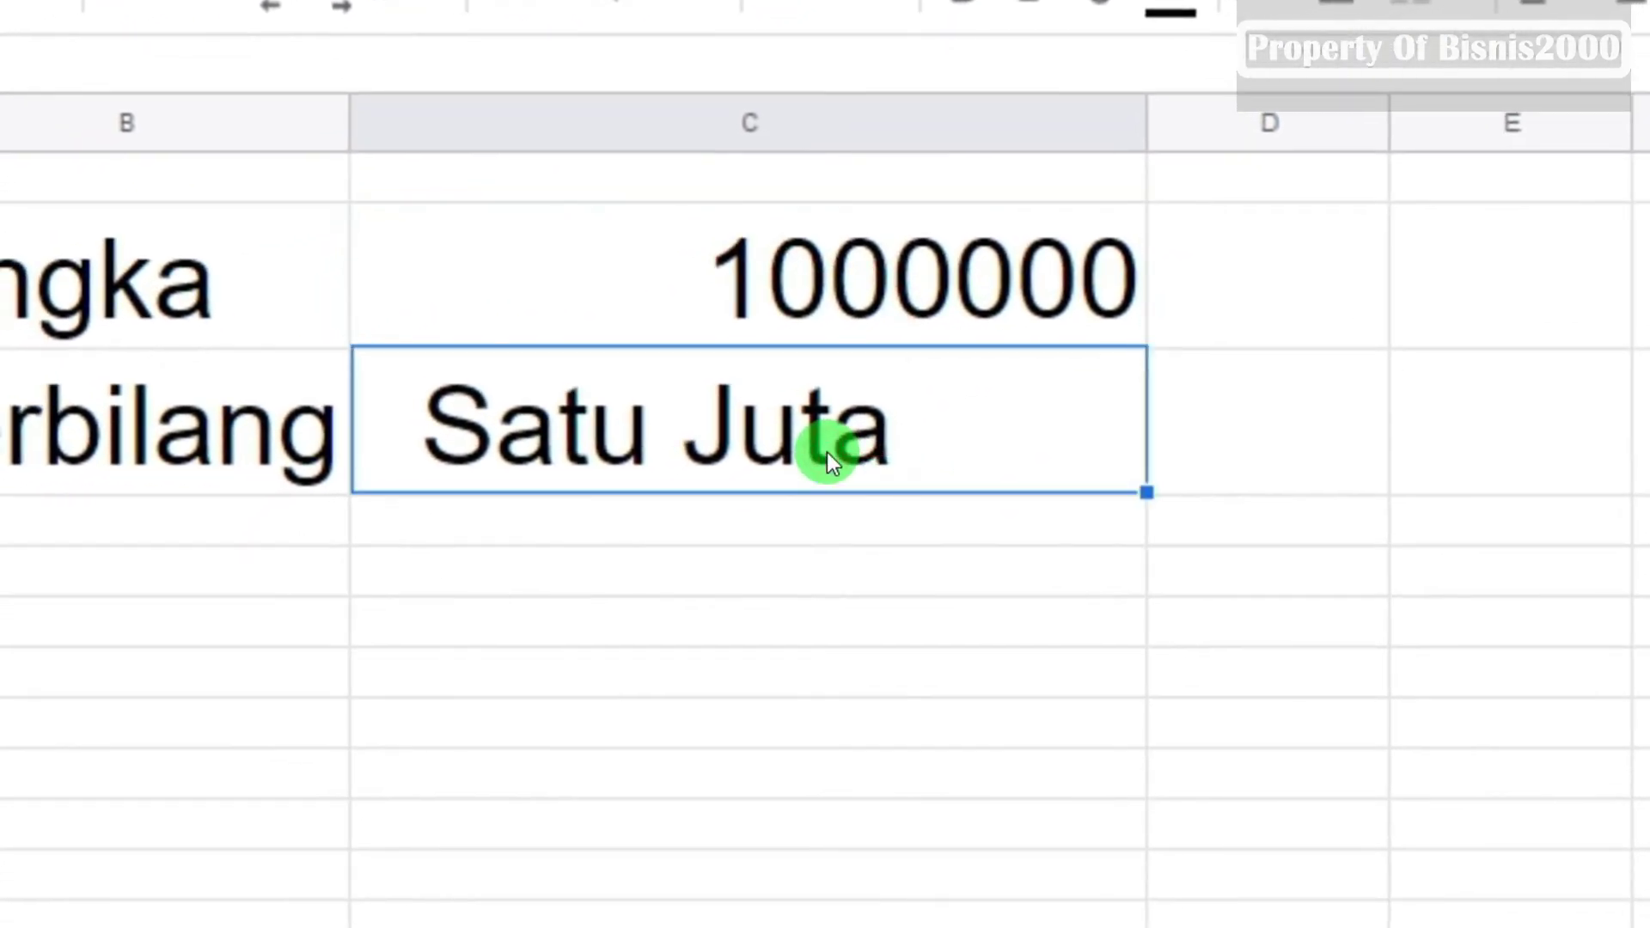
{"action": "double_click", "coordinate": [826, 453]}
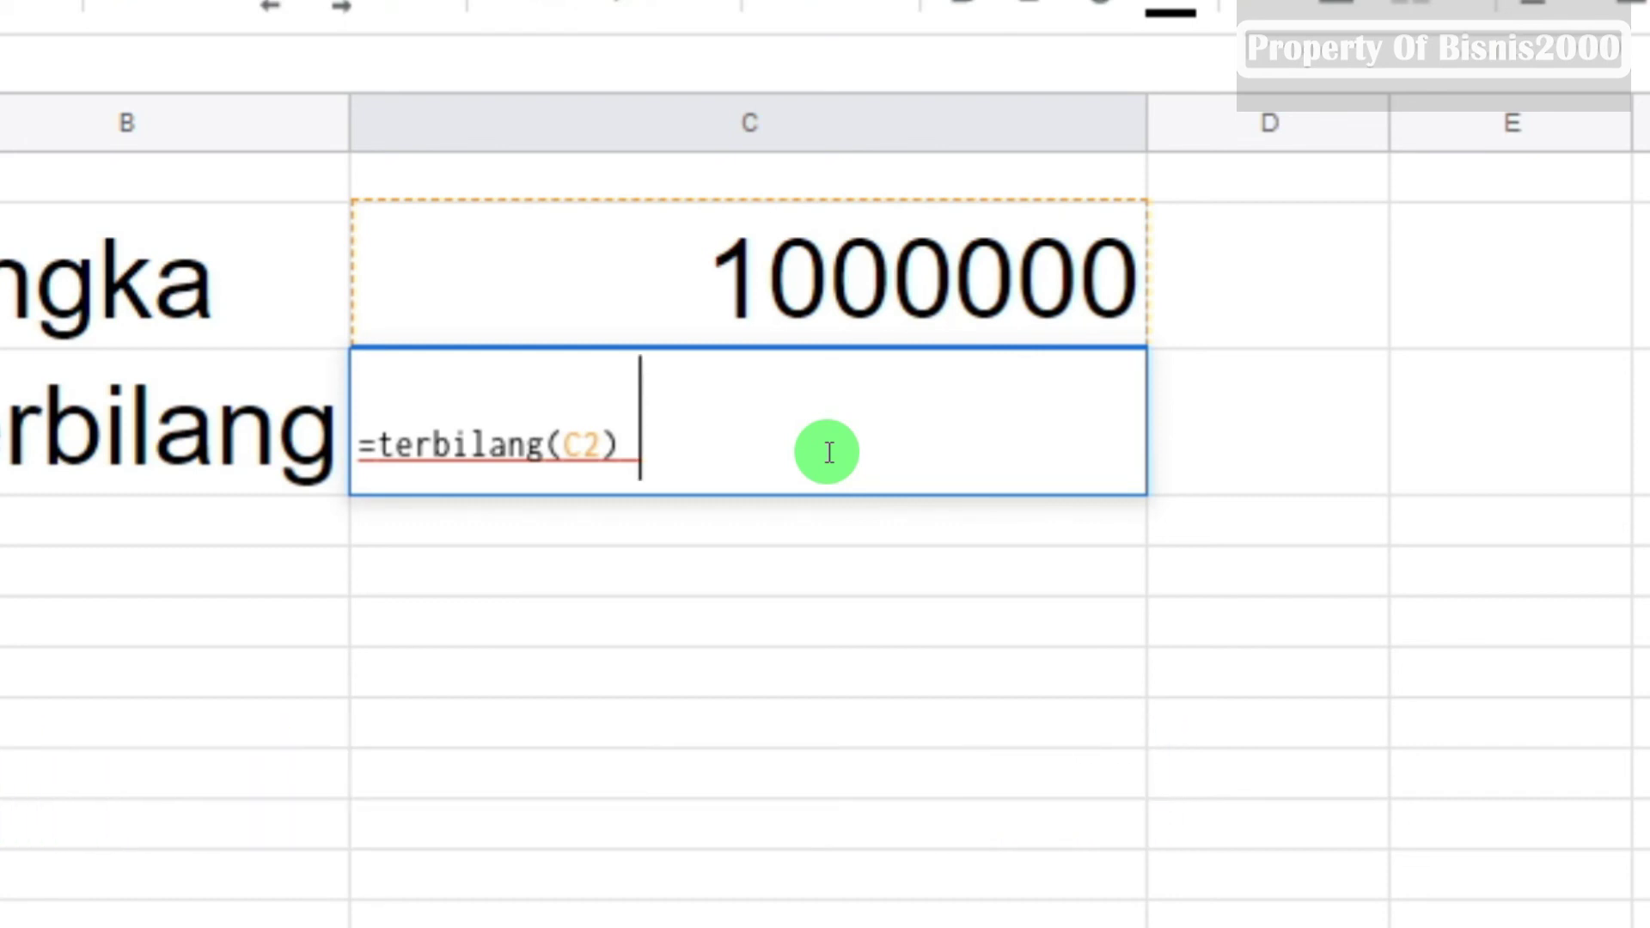
{"action": "type", "text": "&"}
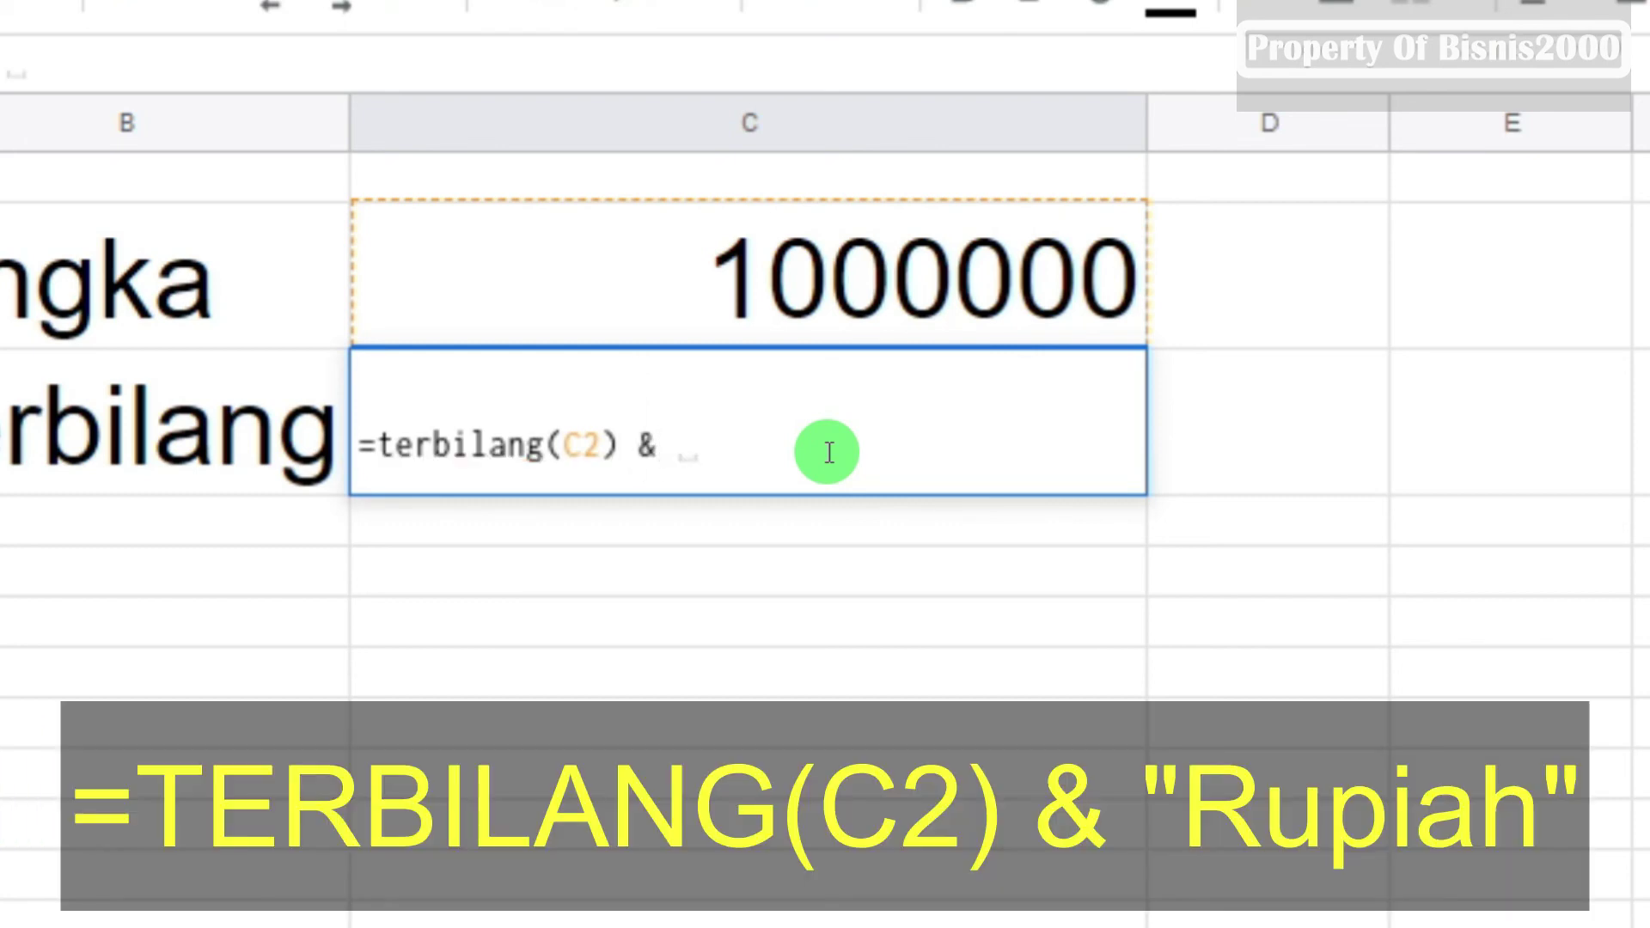
{"action": "type", "text": " \""}
{"action": "type", "text": "Ru"}
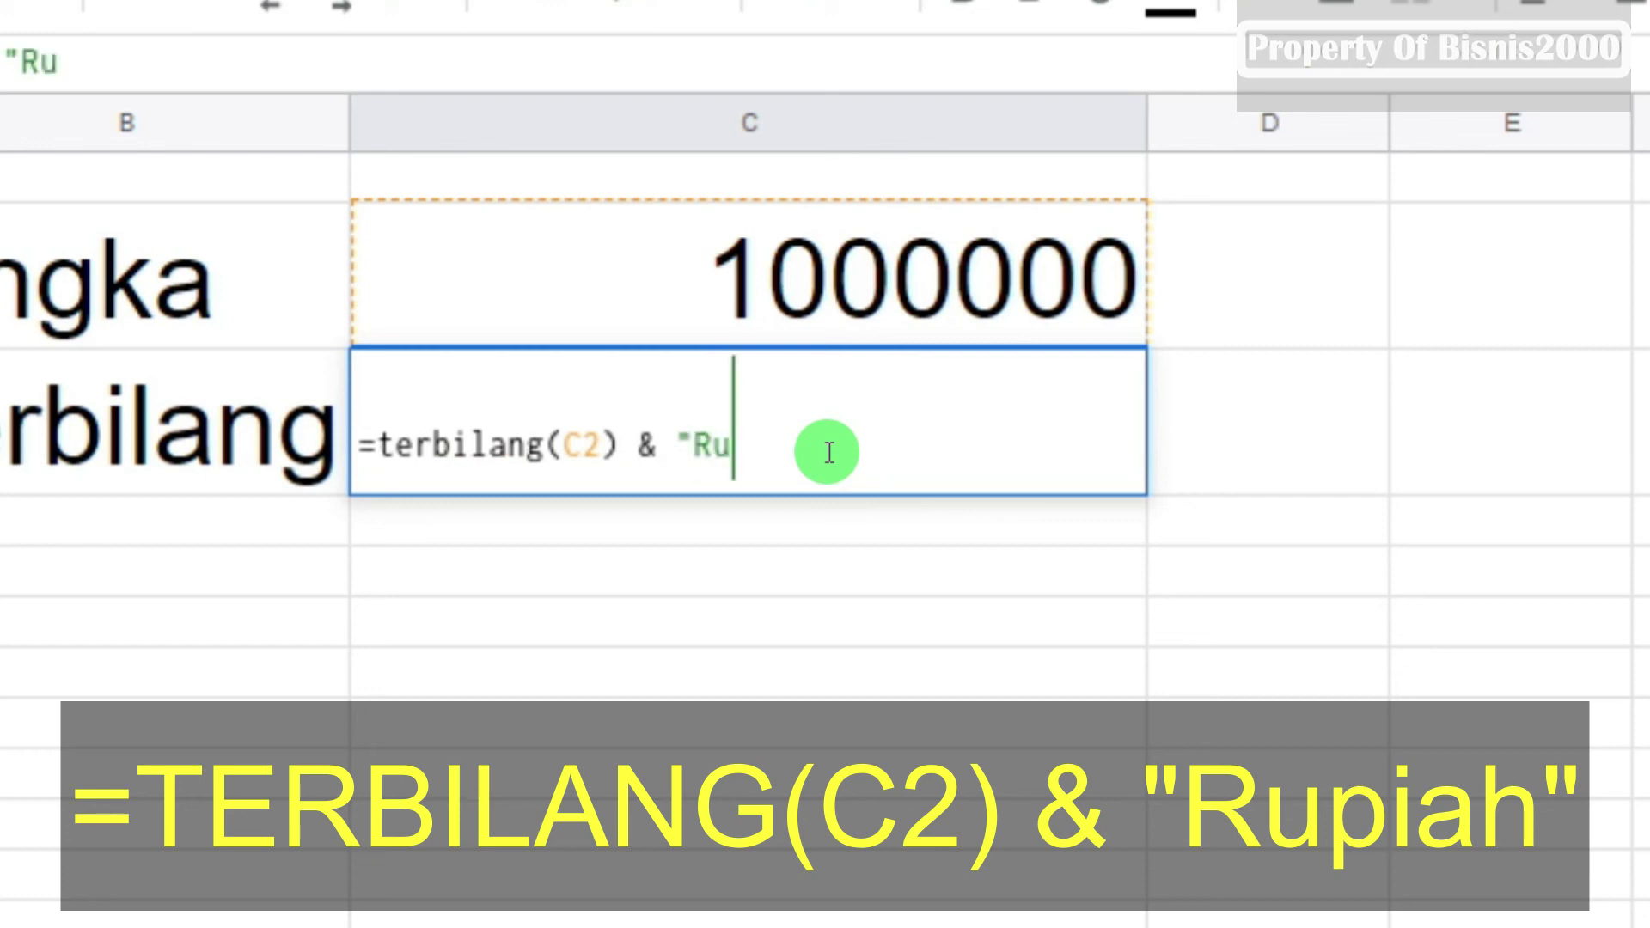
{"action": "type", "text": "piah"}
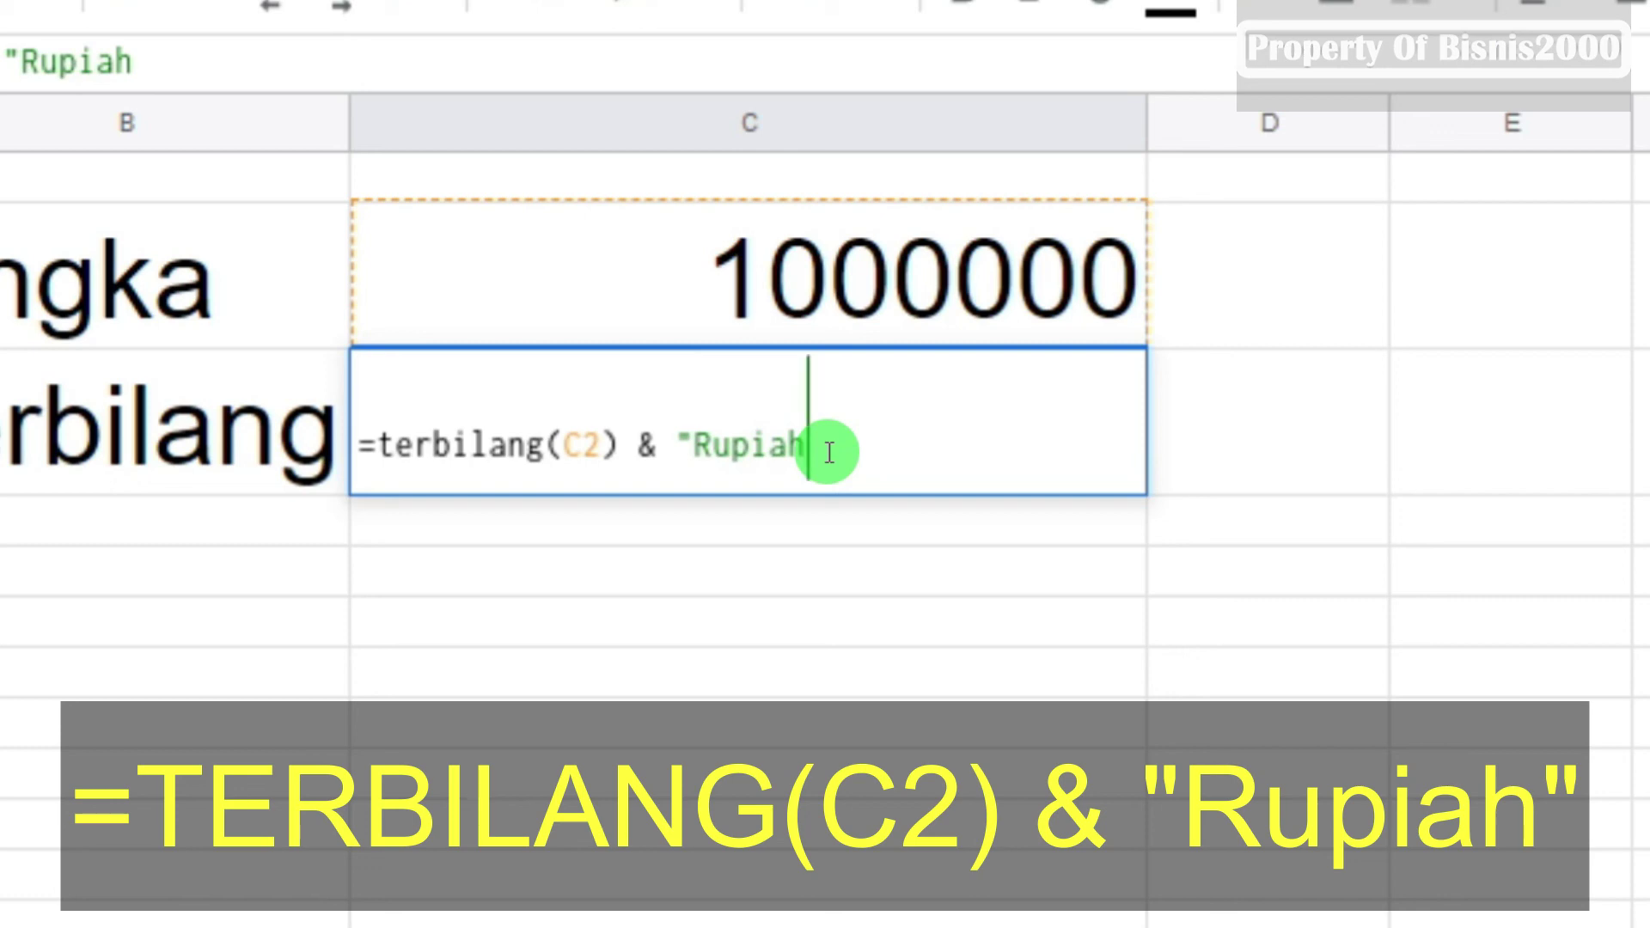
{"action": "type", "text": "\""}
{"action": "key", "text": "Return"}
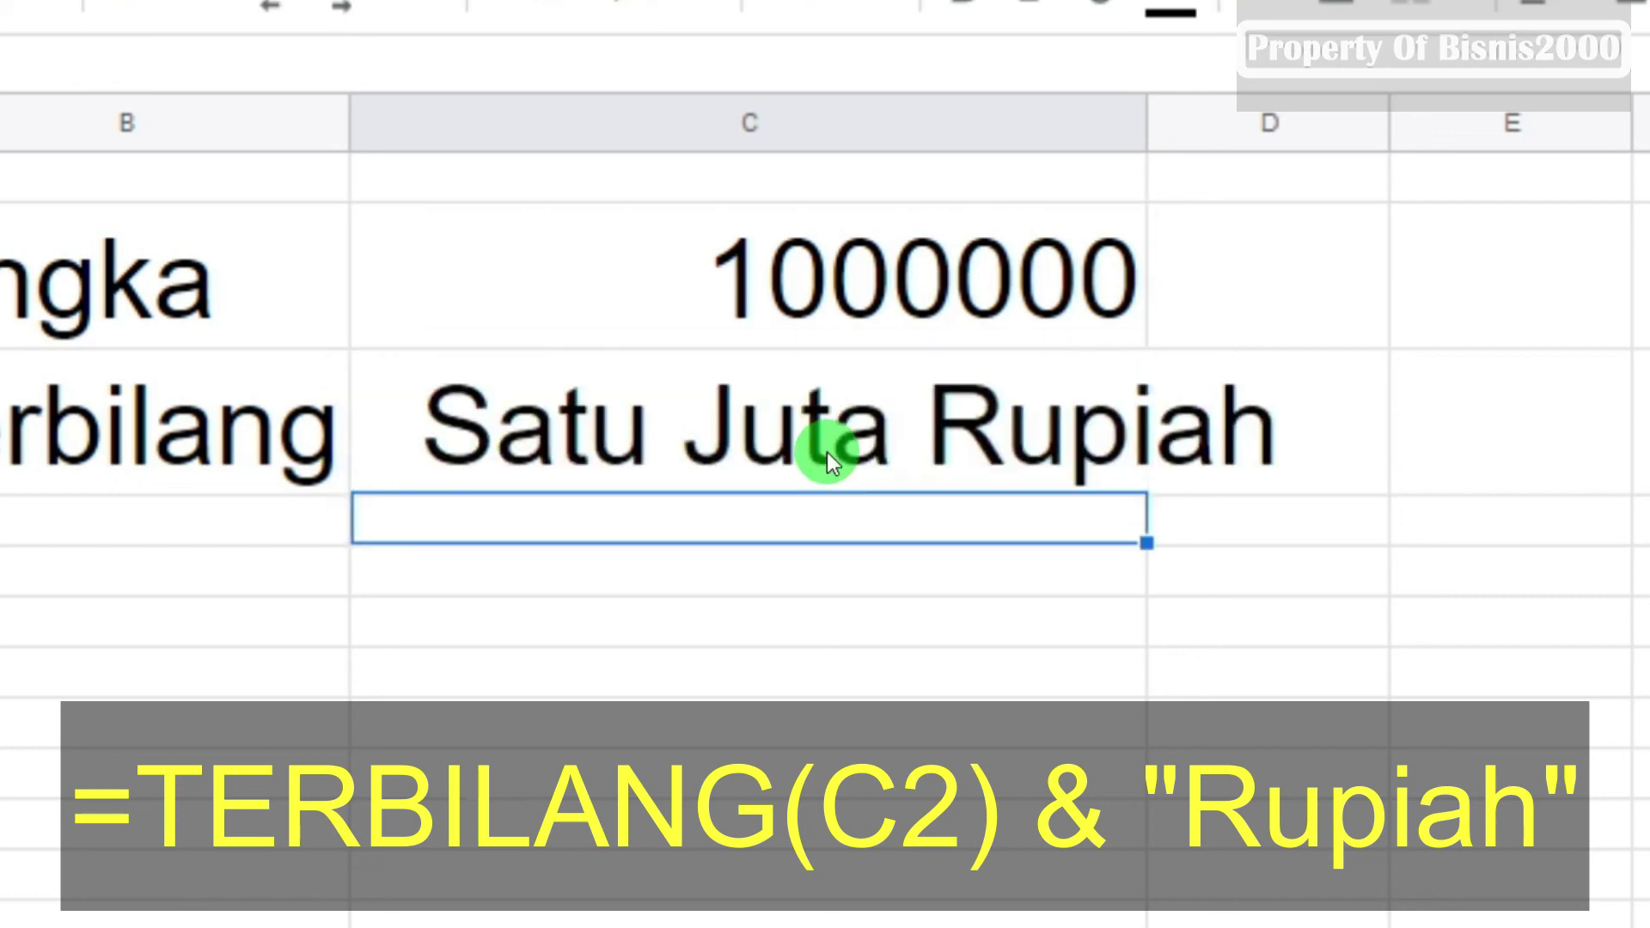
Step: Change C2 to 600000 so C3 reads Enam Ratus Ribu Rupiah
{"action": "key", "text": "Up"}
{"action": "key", "text": "Up"}
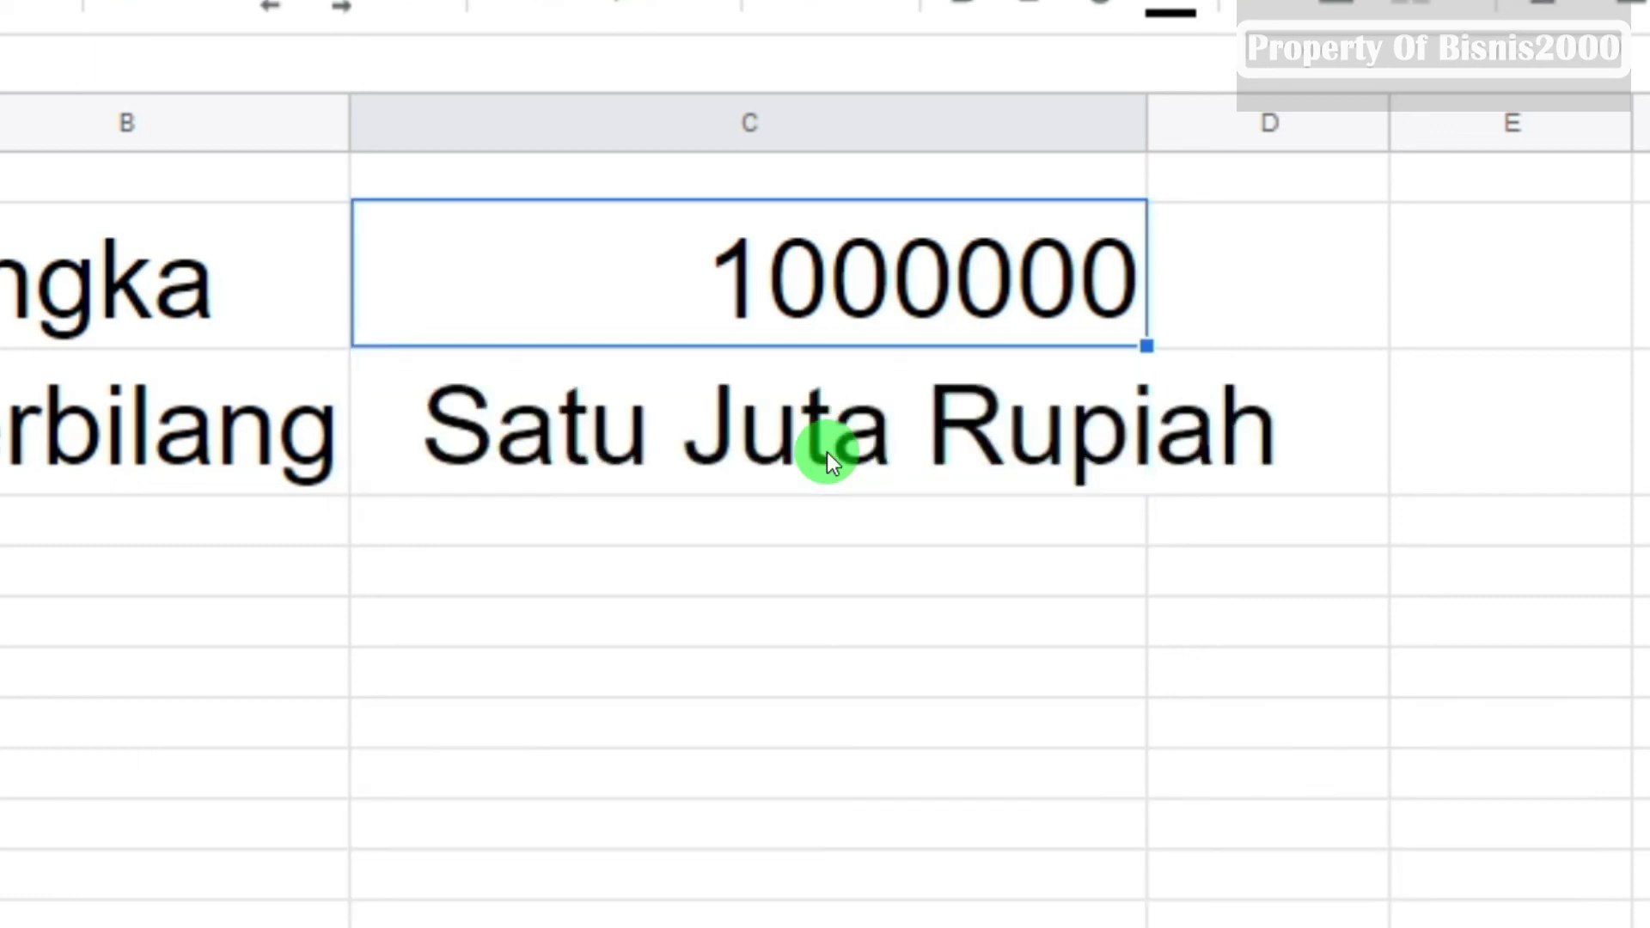
{"action": "type", "text": "600"}
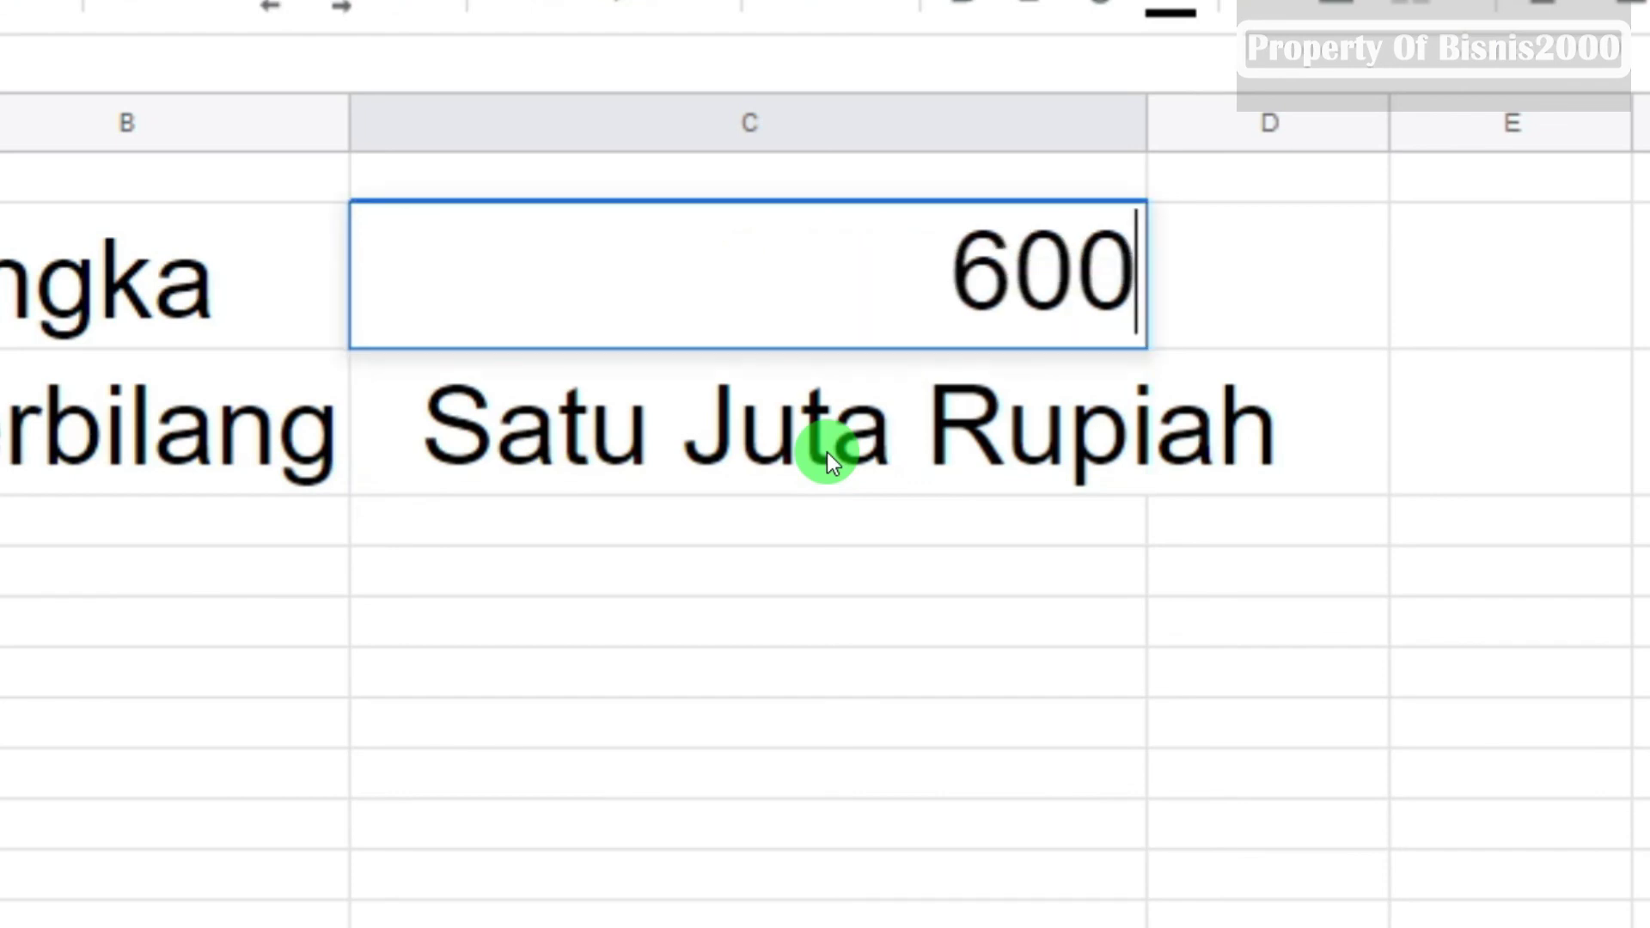
{"action": "type", "text": "000"}
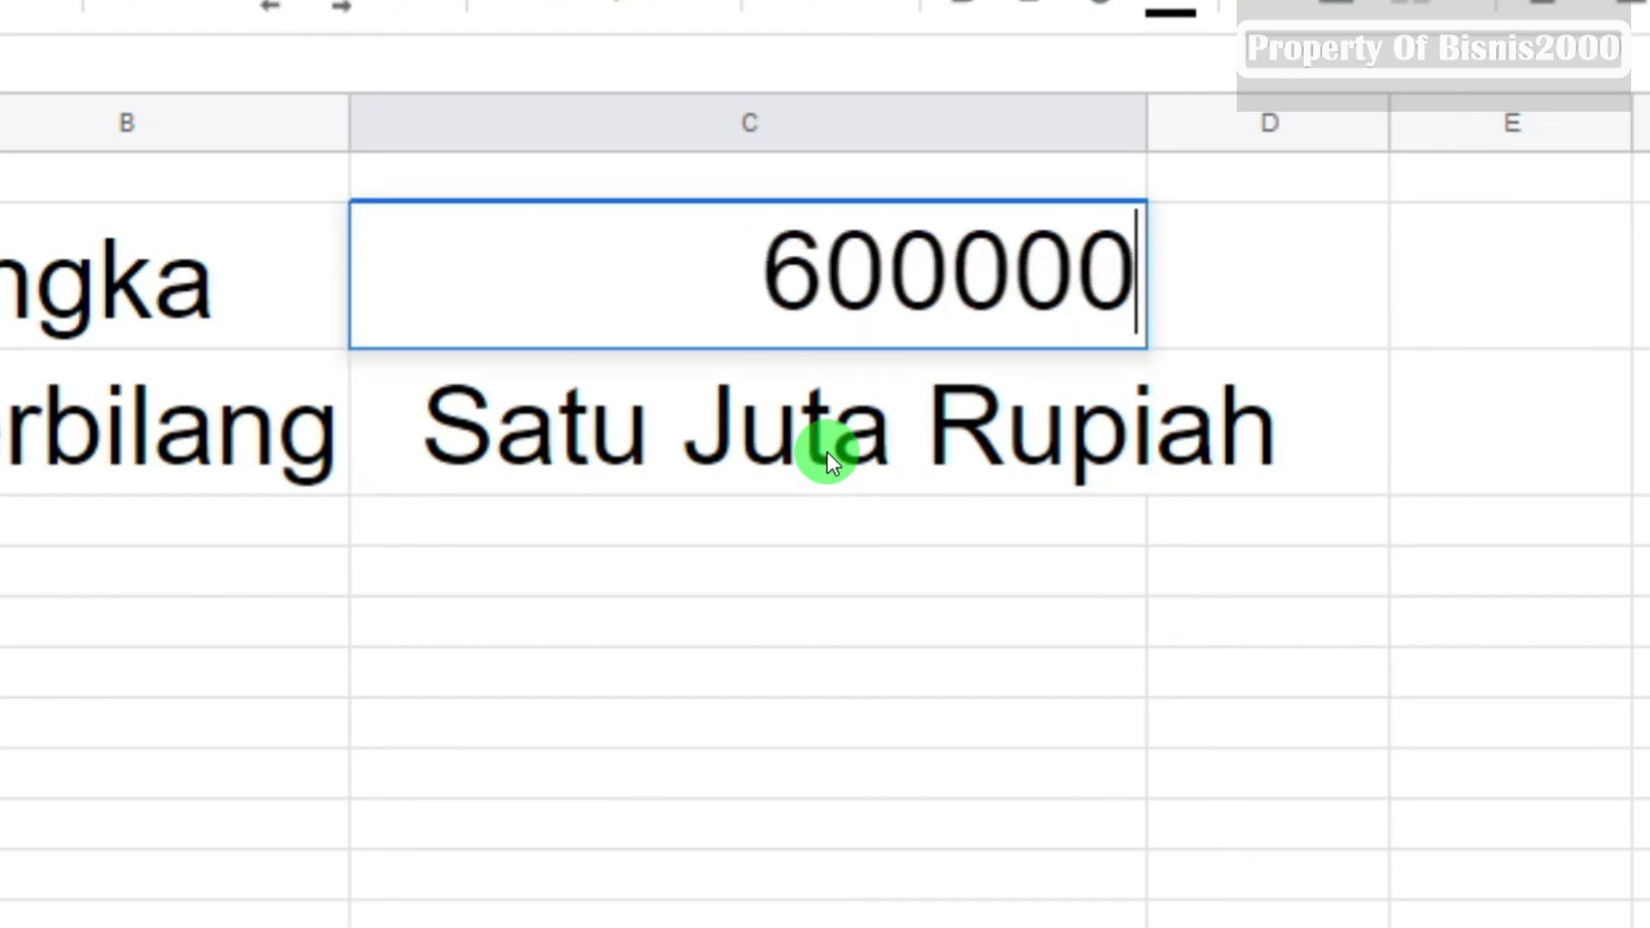
{"action": "key", "text": "Return"}
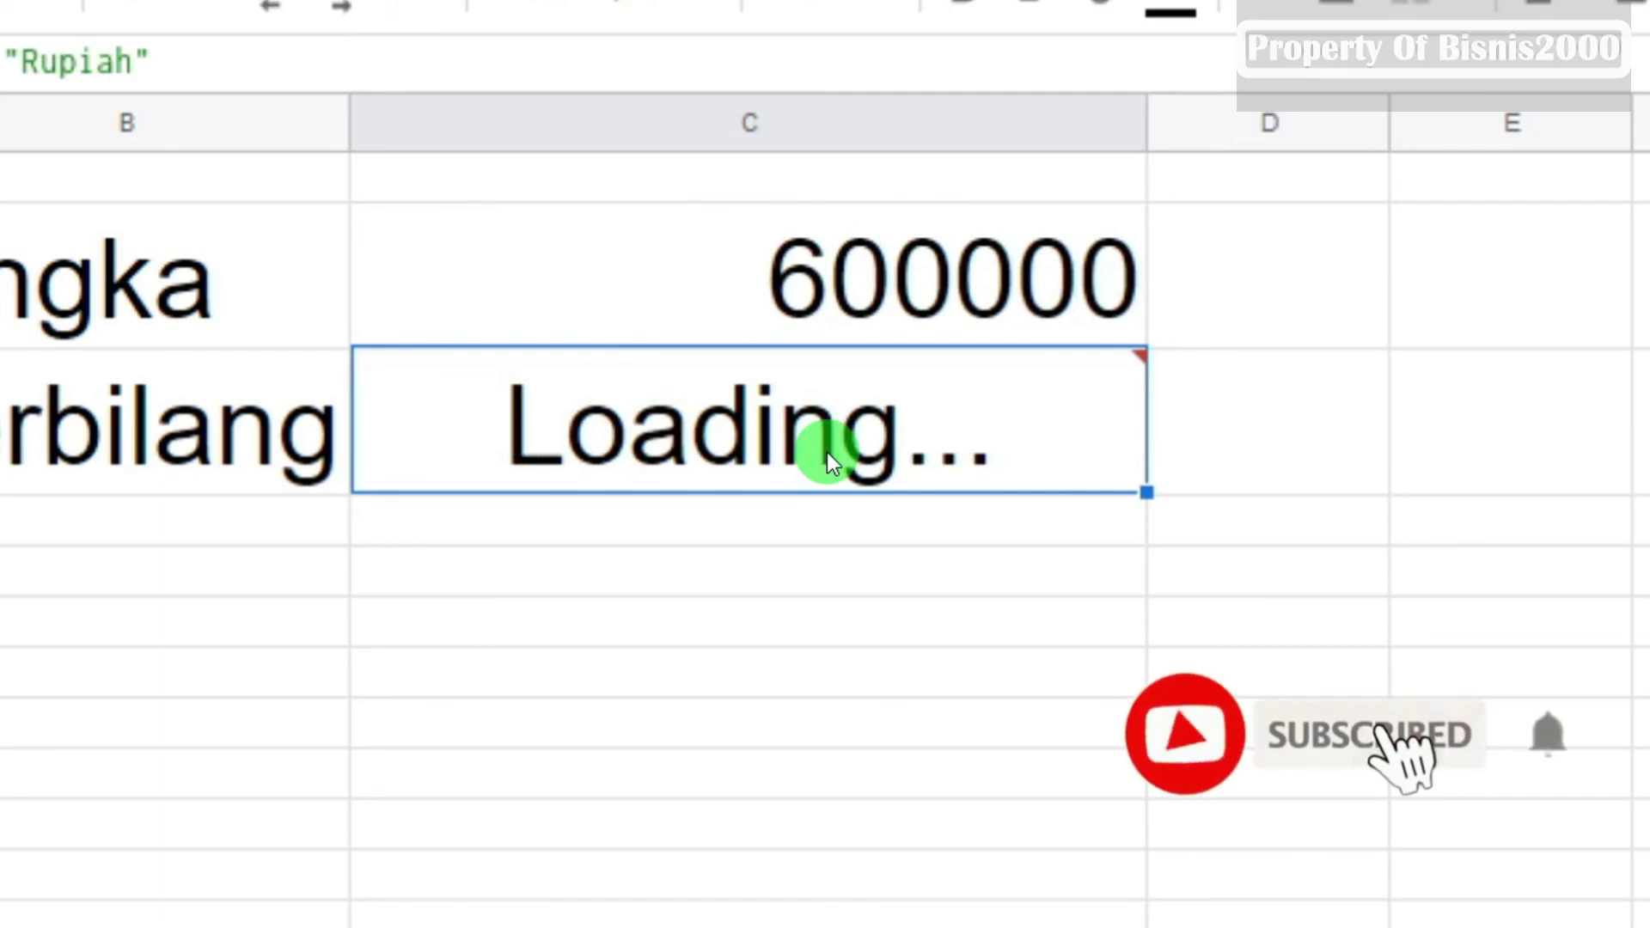